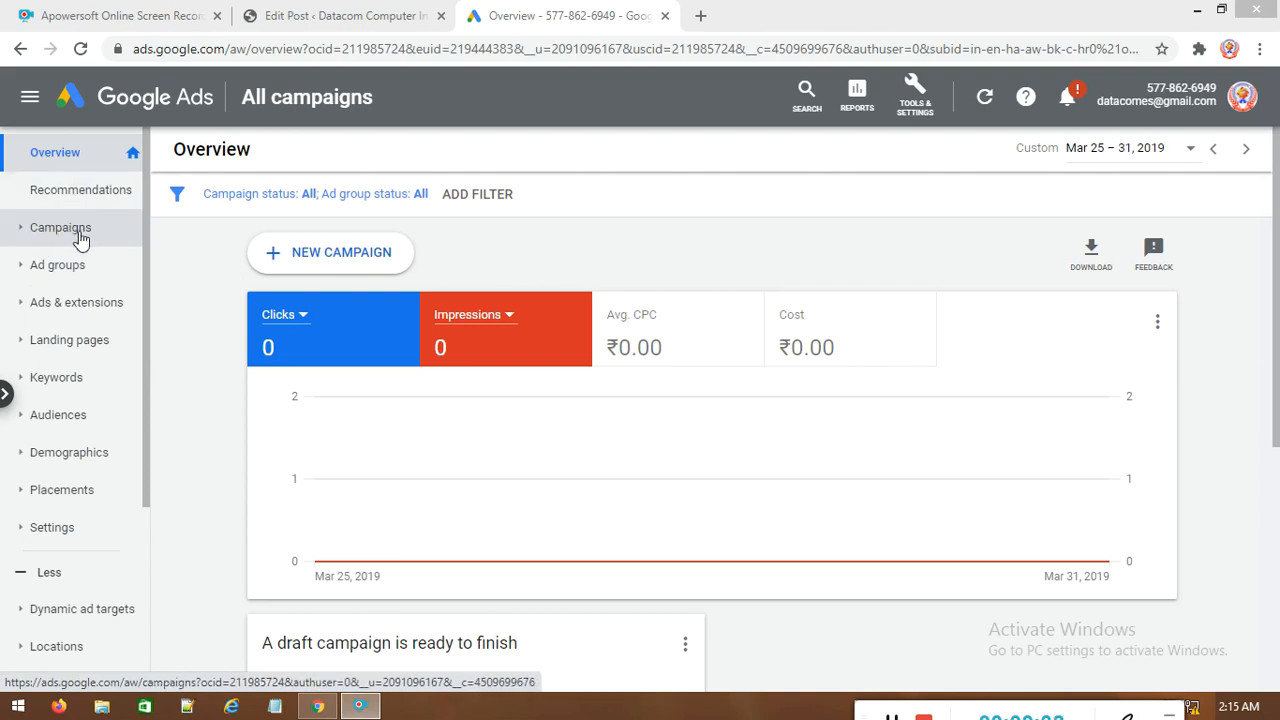
- Start a new campaign and select Website traffic as its goal
click(336, 257)
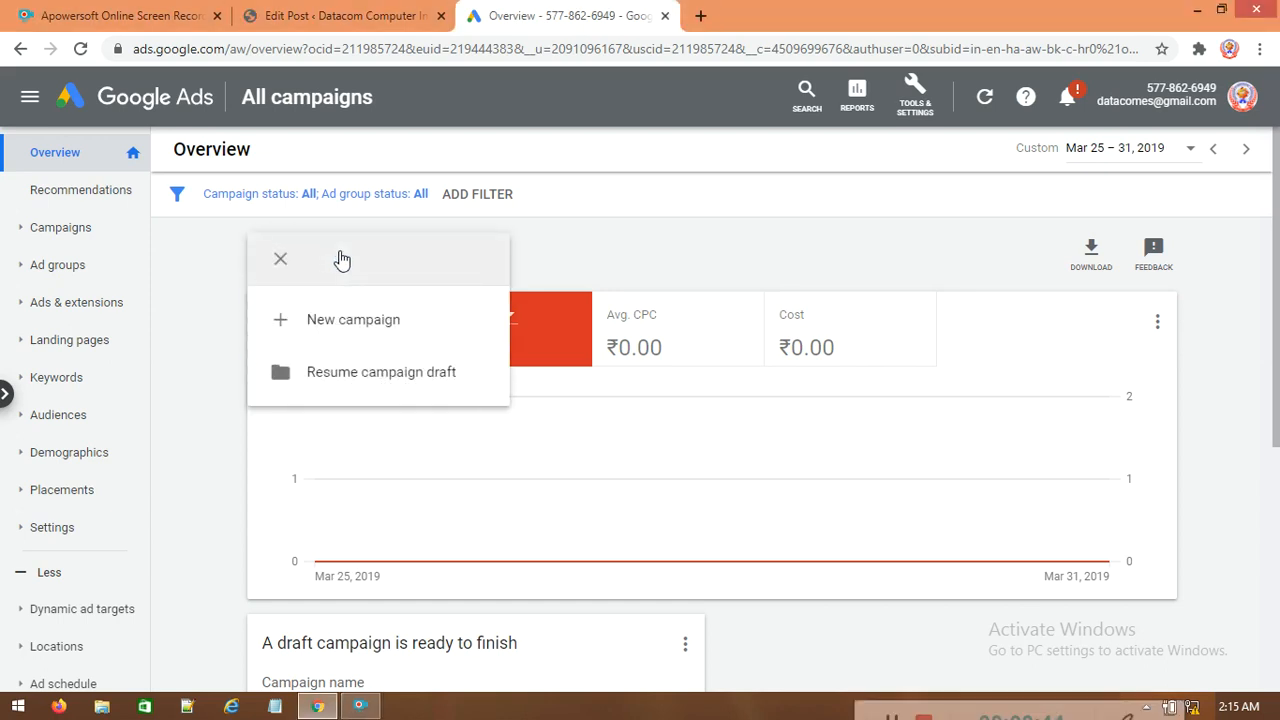
click(373, 337)
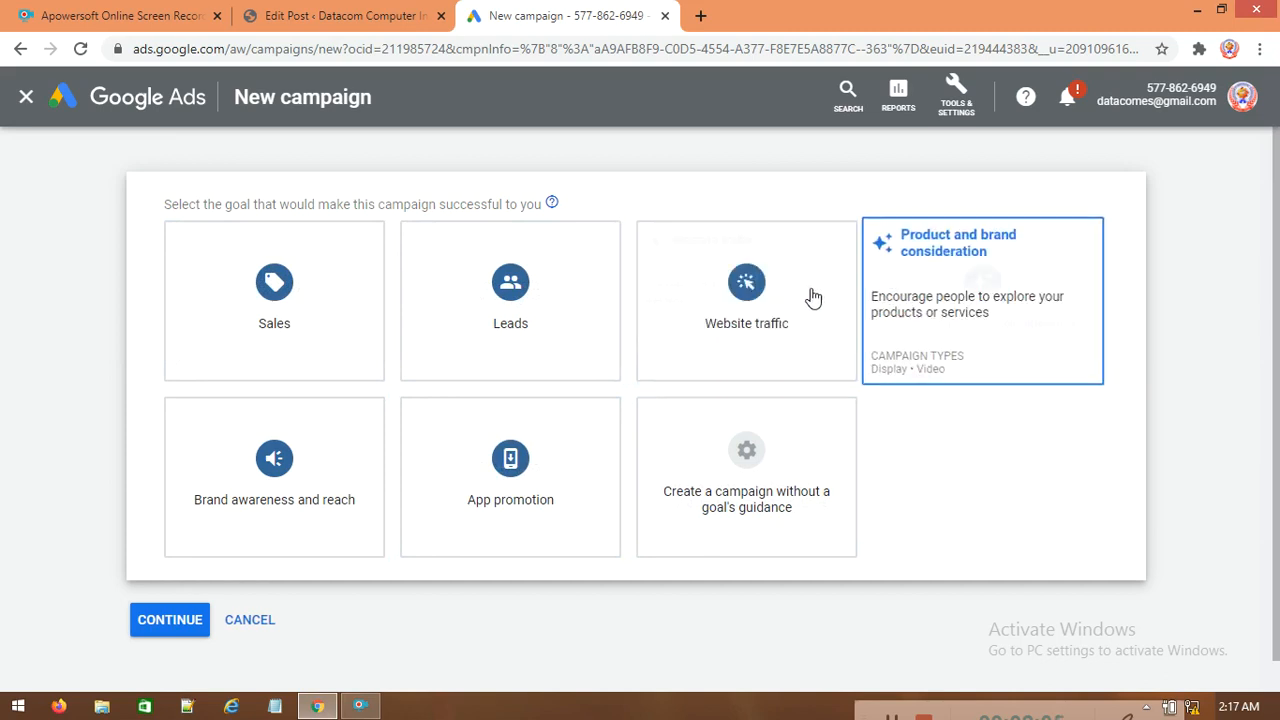
click(707, 307)
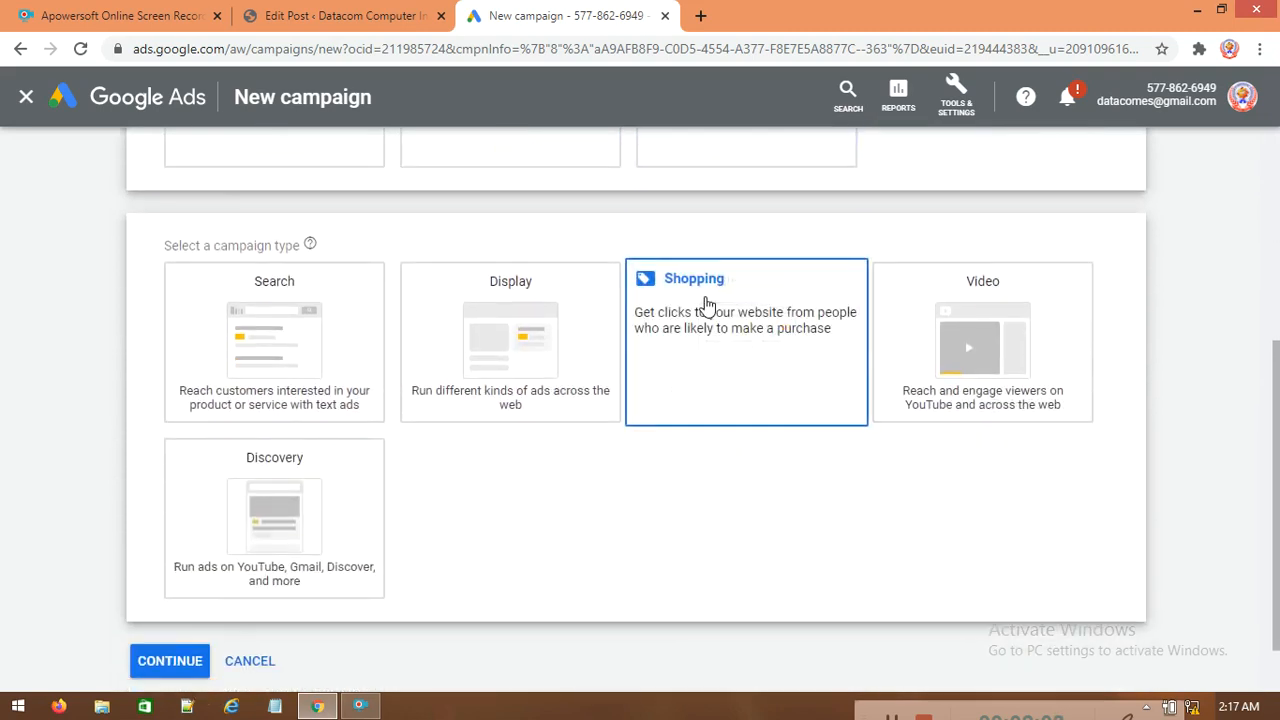
scroll(609, 294, up, 4)
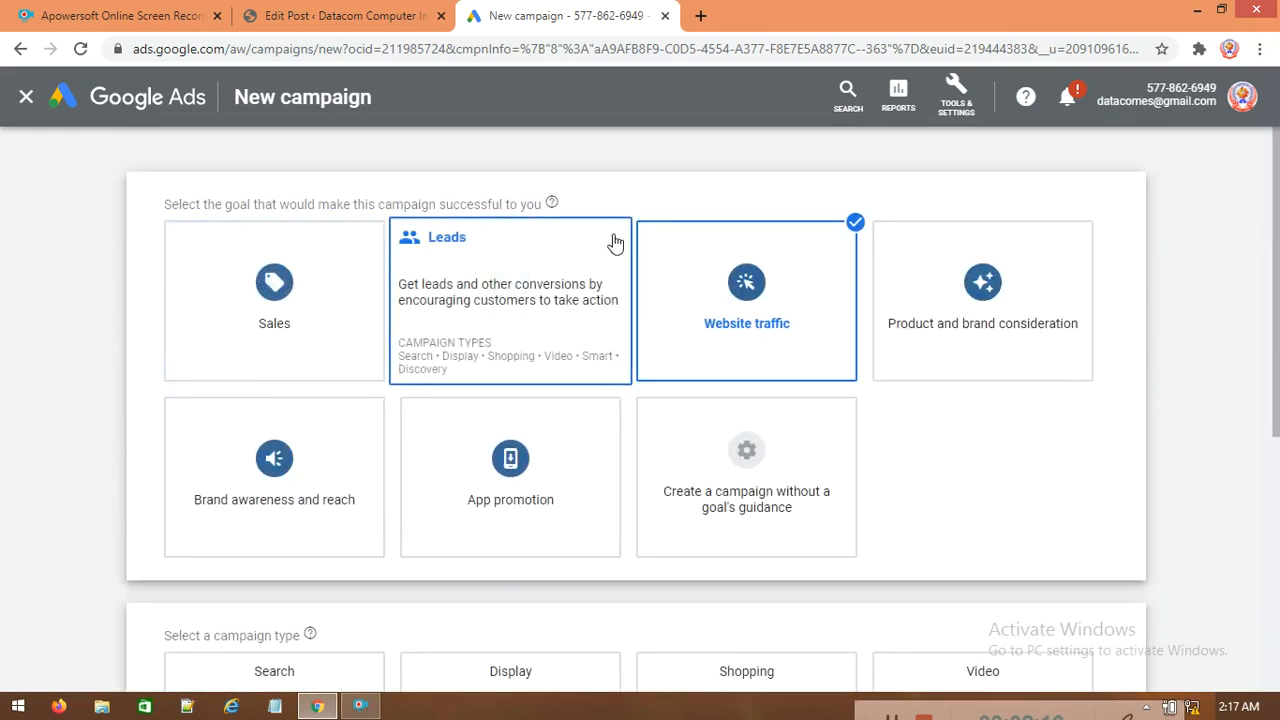
scroll(650, 534, down, 3)
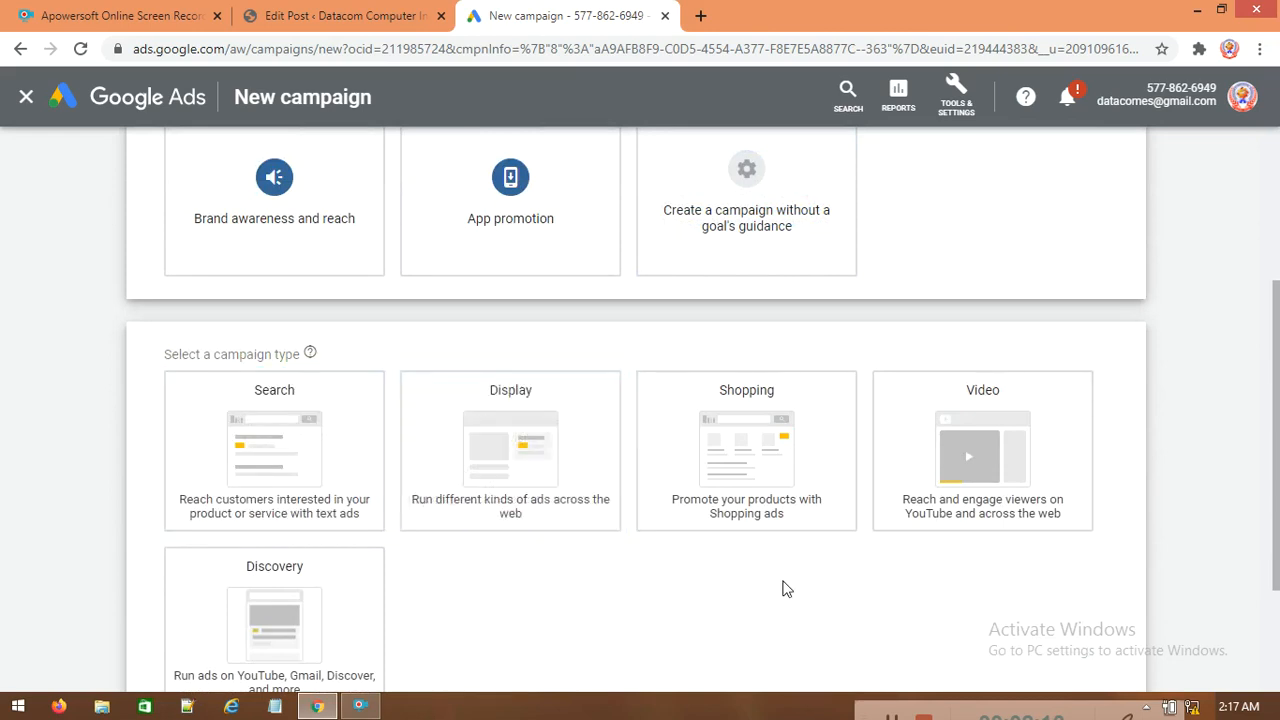
scroll(585, 571, down, 1)
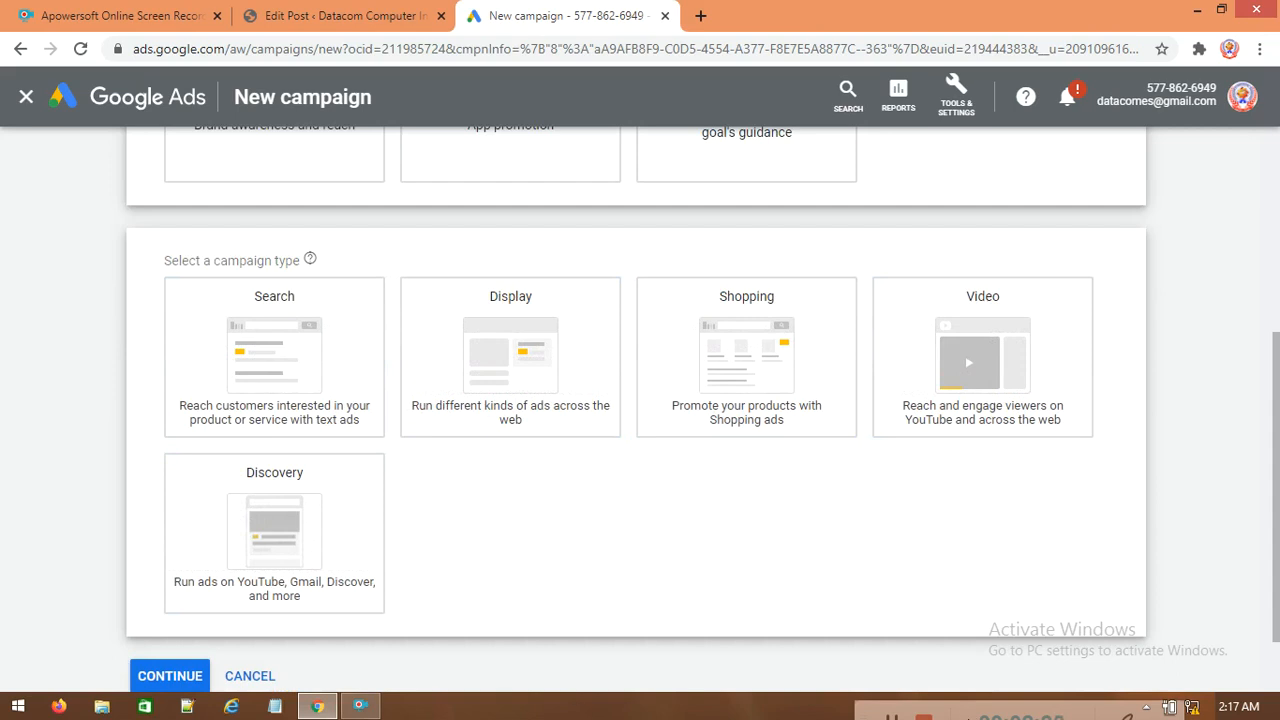
click(362, 706)
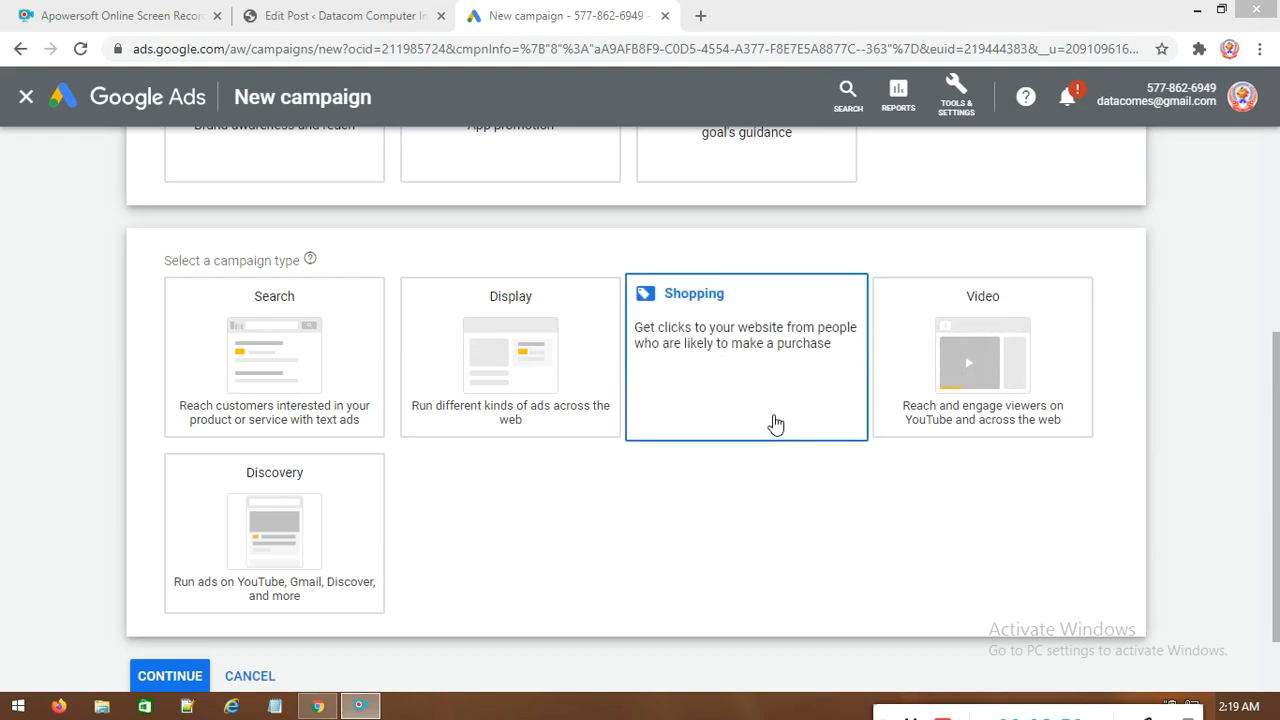
- Search Google for "hair oil for hair growth" in a new browser tab
click(709, 19)
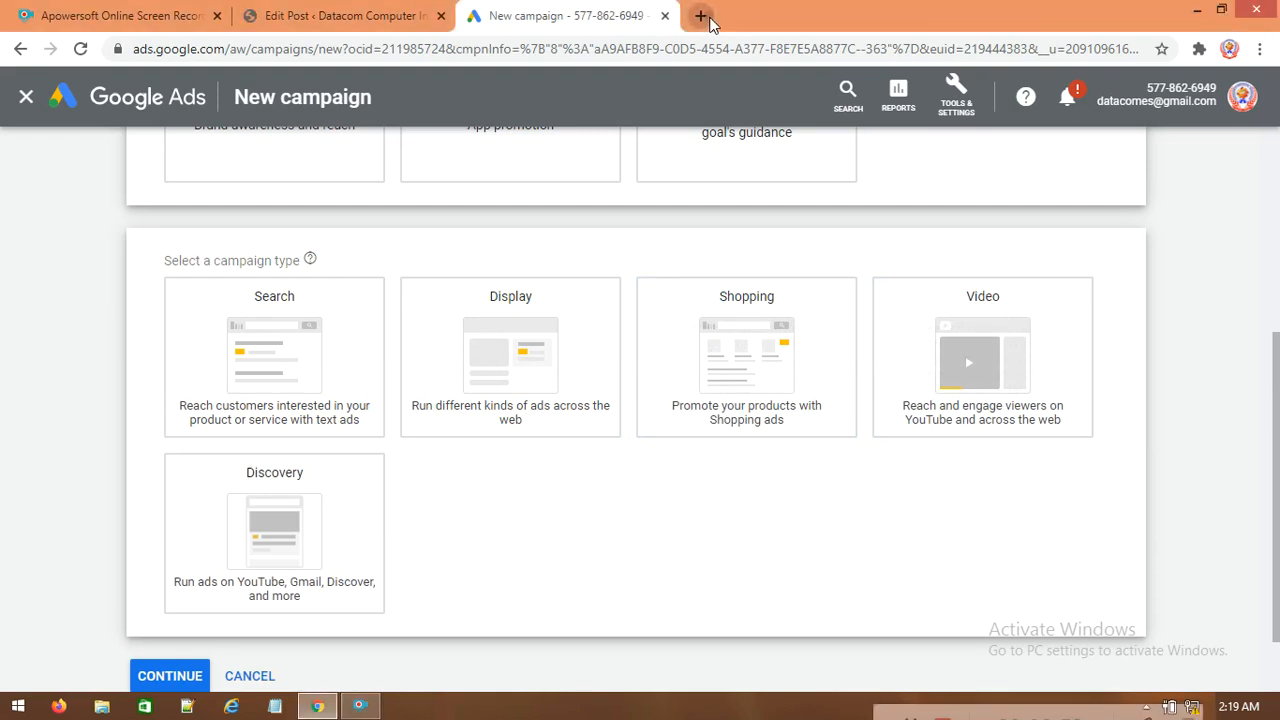
click(701, 17)
click(260, 78)
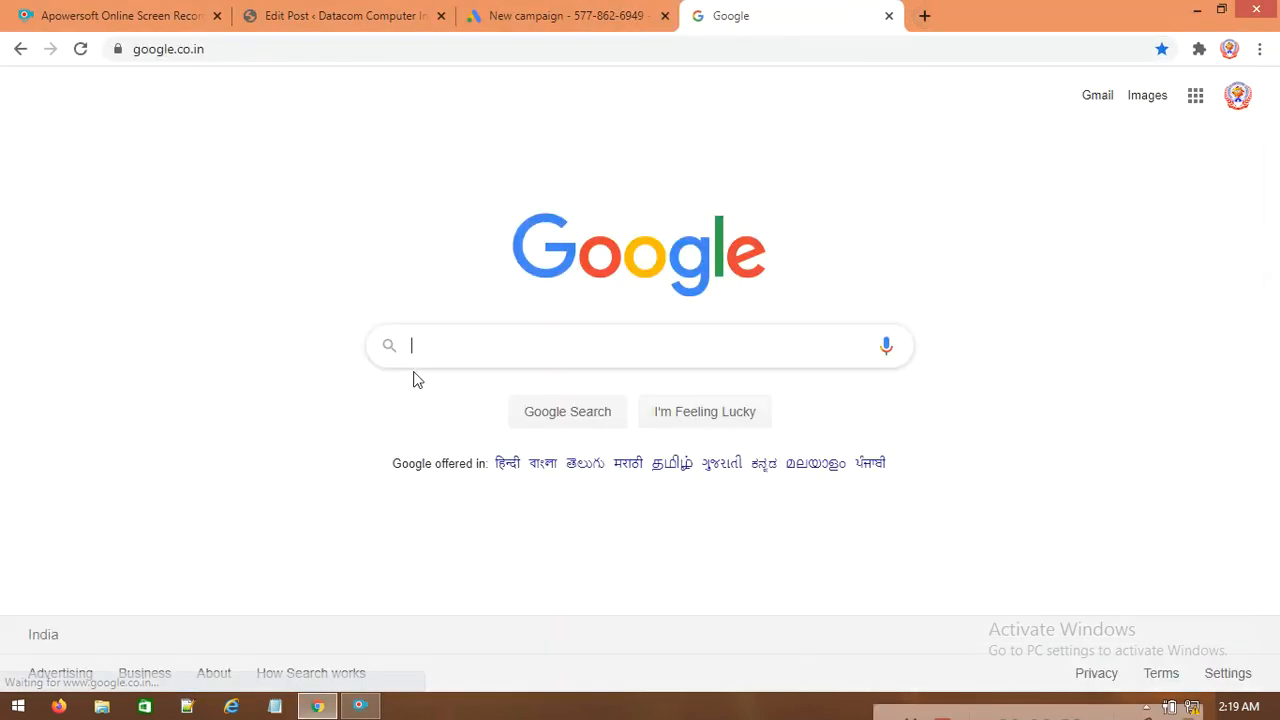
text(ha)
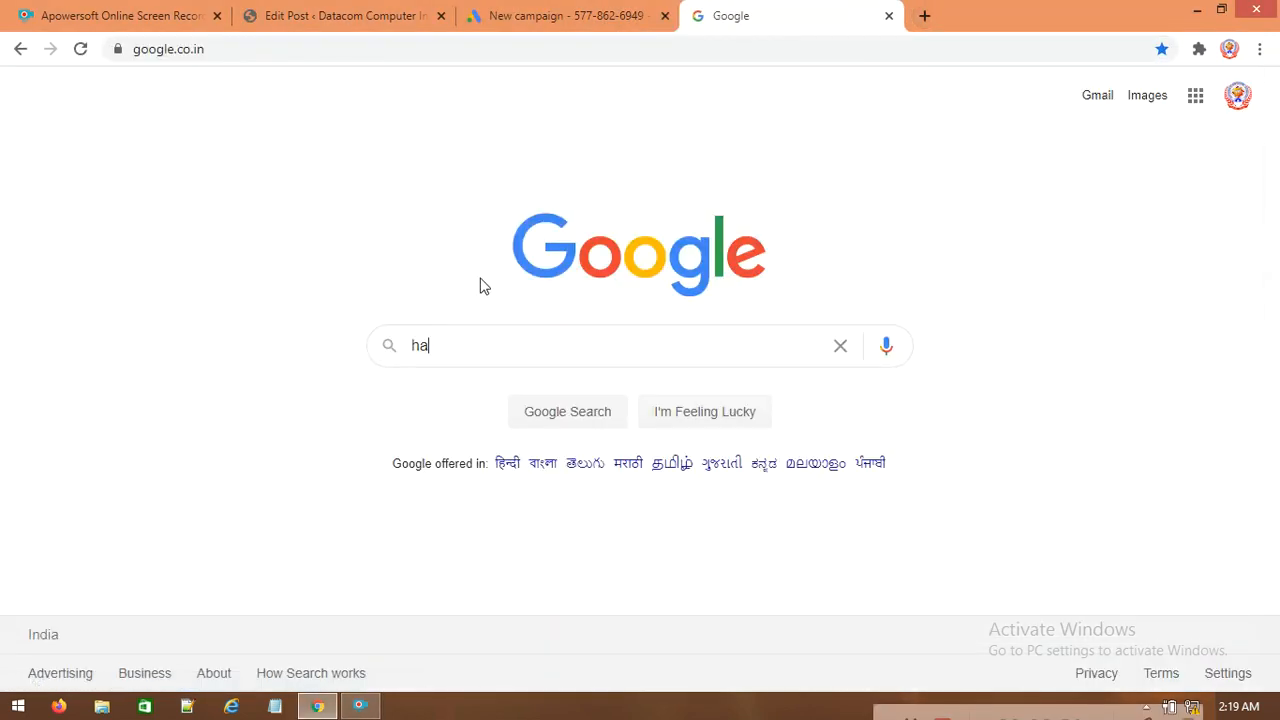
text(il oil)
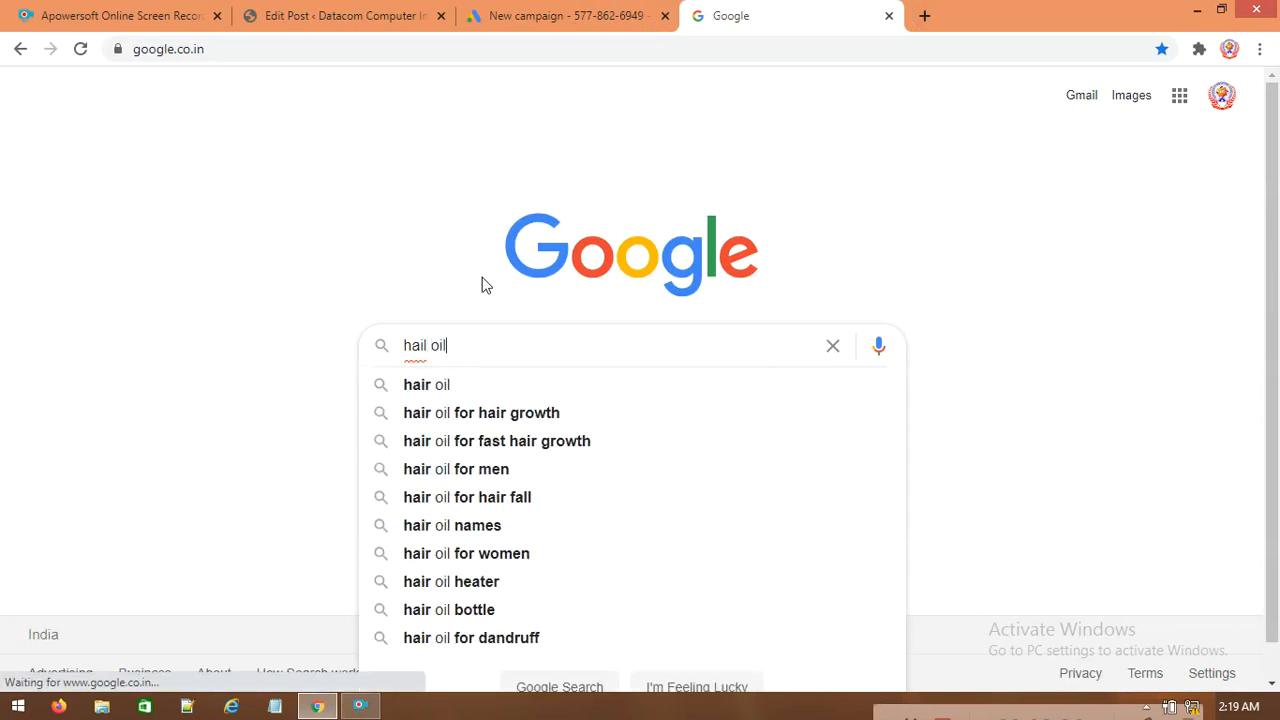
key(Down)
key(Down)
key(Return)
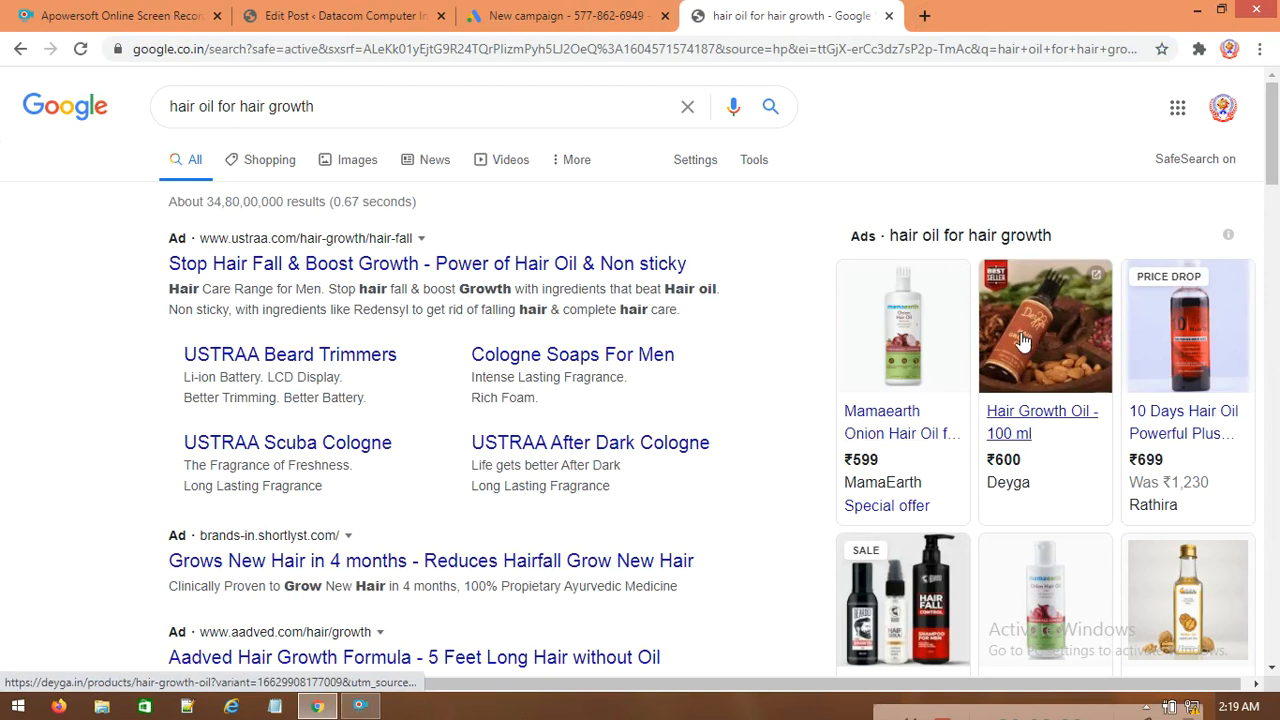
- Examine the text and shopping ads among the hair oil search results, and return to the new campaign page
scroll(560, 495, down, 2)
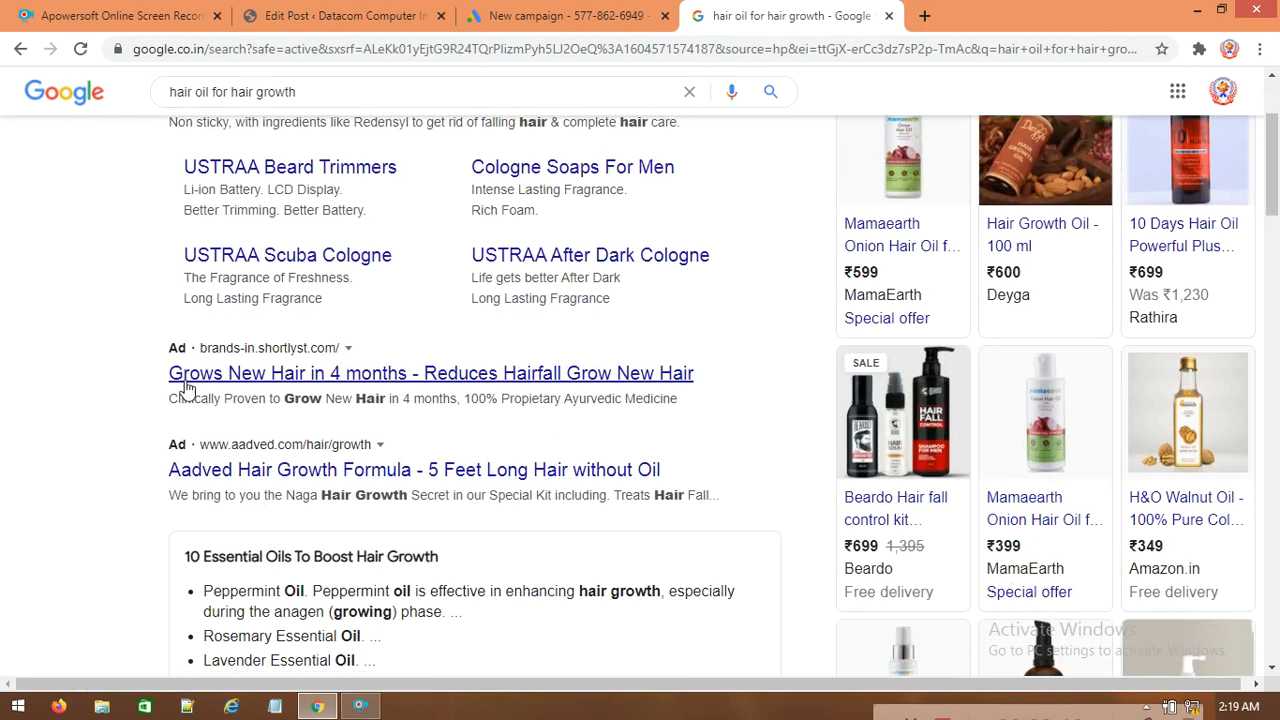
drag(125, 334, 665, 400)
drag(100, 440, 625, 495)
scroll(432, 507, up, 2)
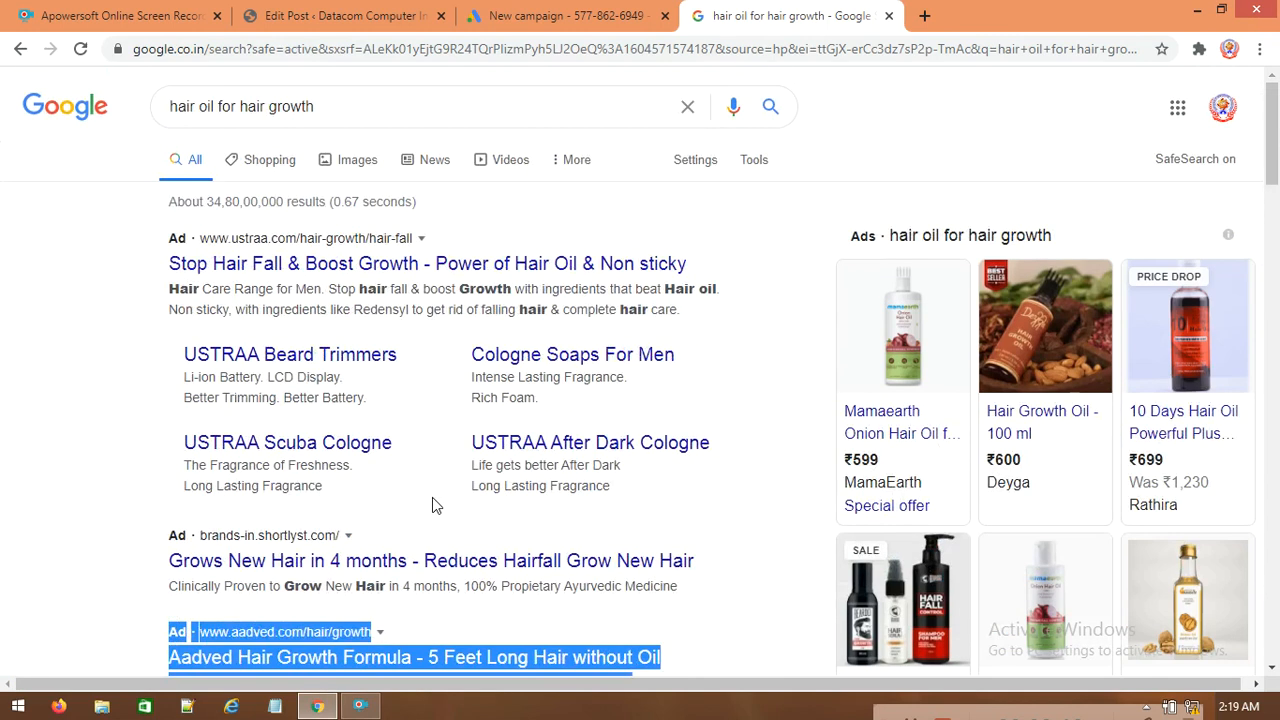
drag(109, 212, 261, 238)
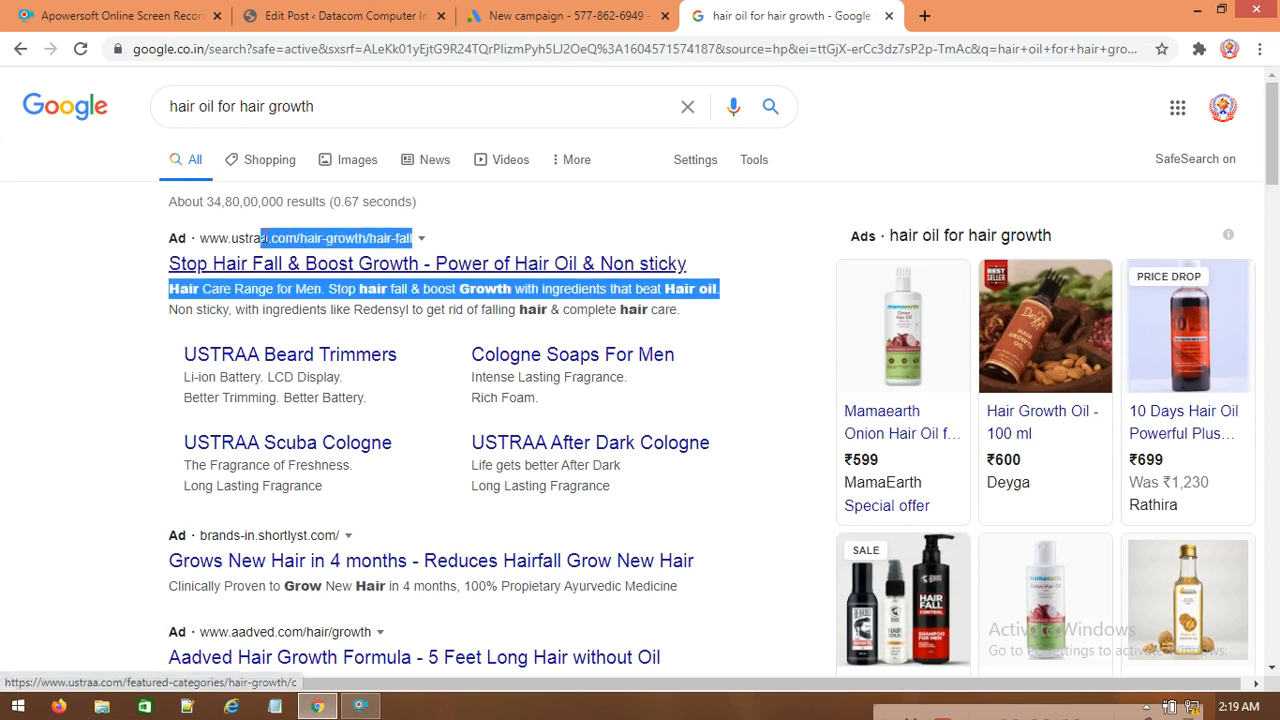
click(175, 452)
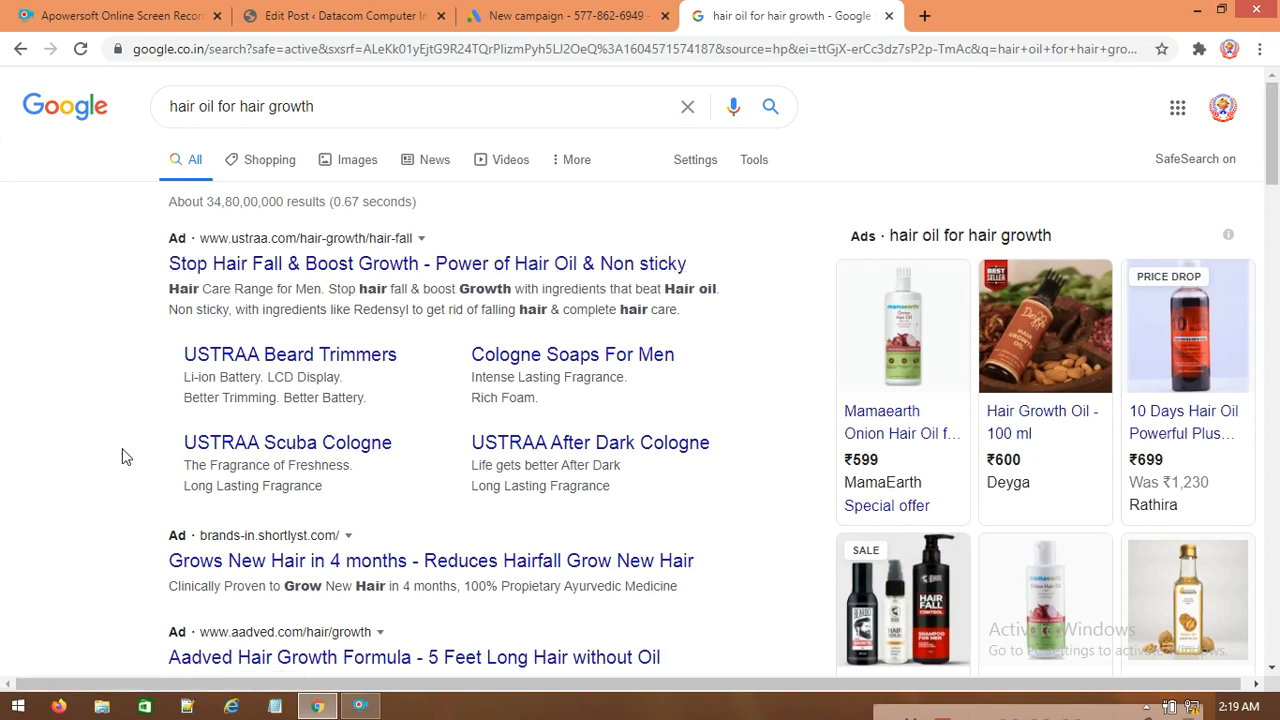
scroll(120, 451, down, 3)
scroll(134, 468, down, 3)
scroll(148, 457, down, 7)
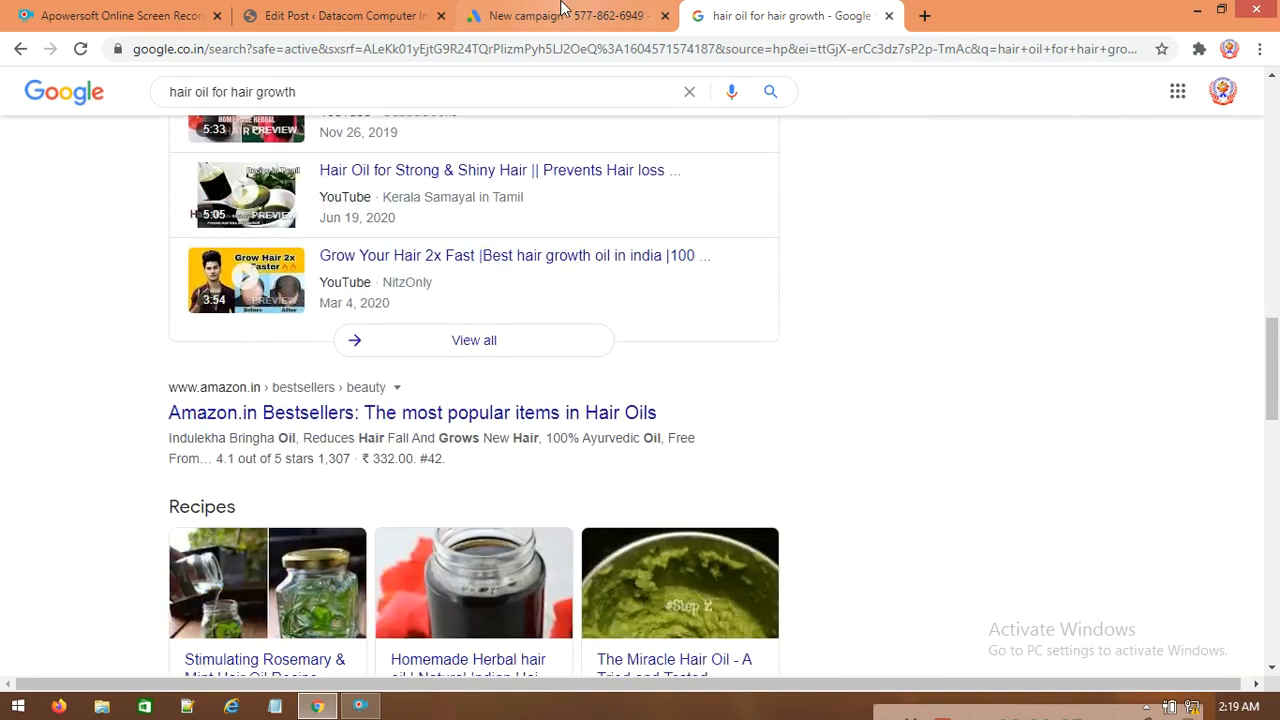
click(362, 12)
click(560, 12)
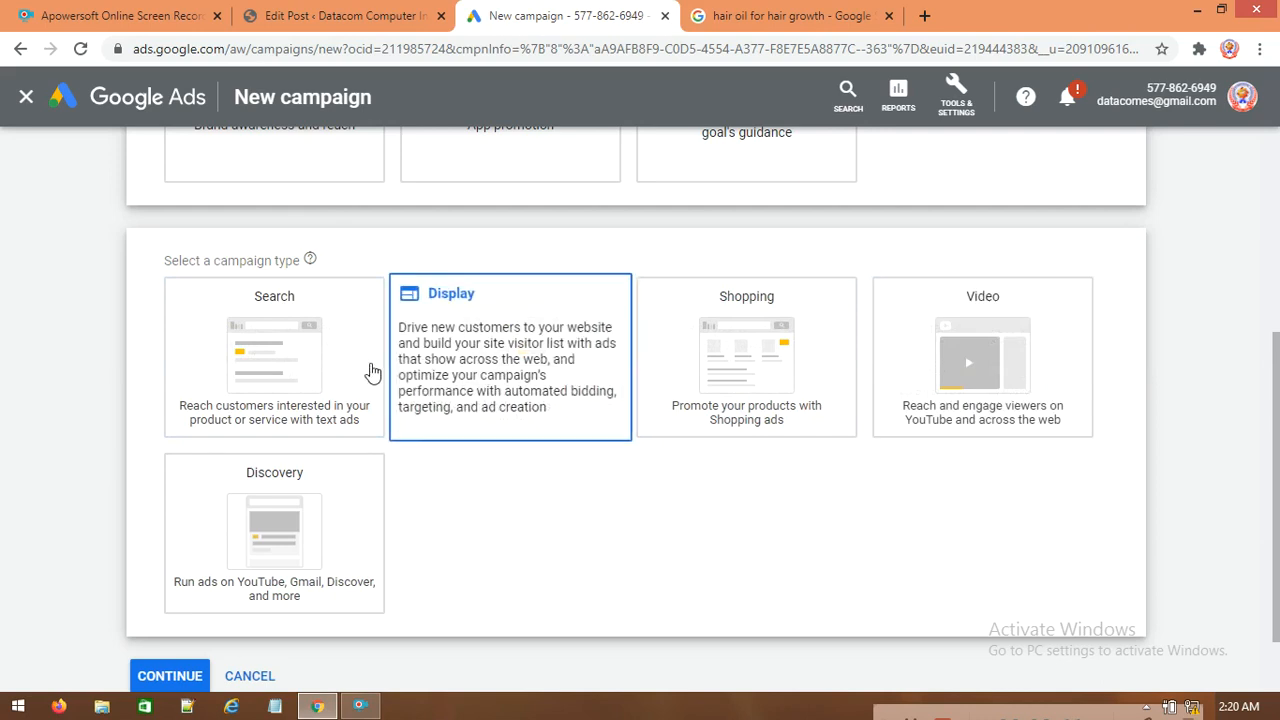
click(249, 372)
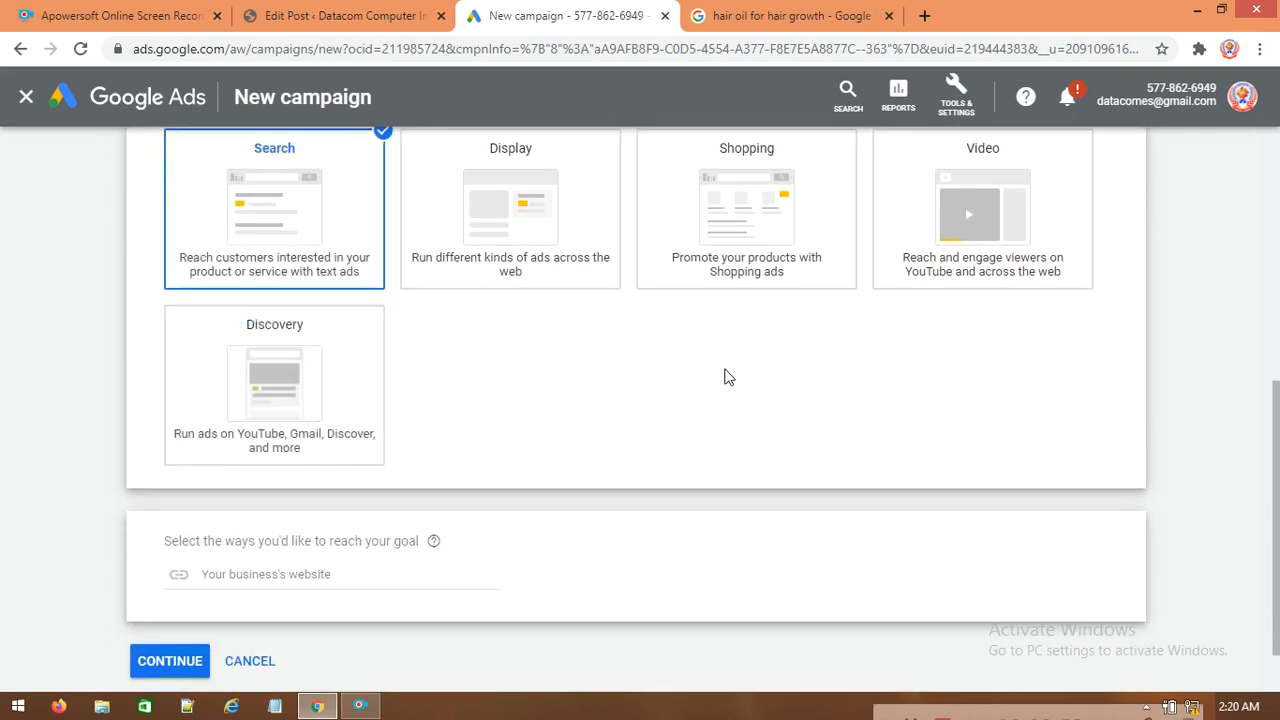
click(270, 575)
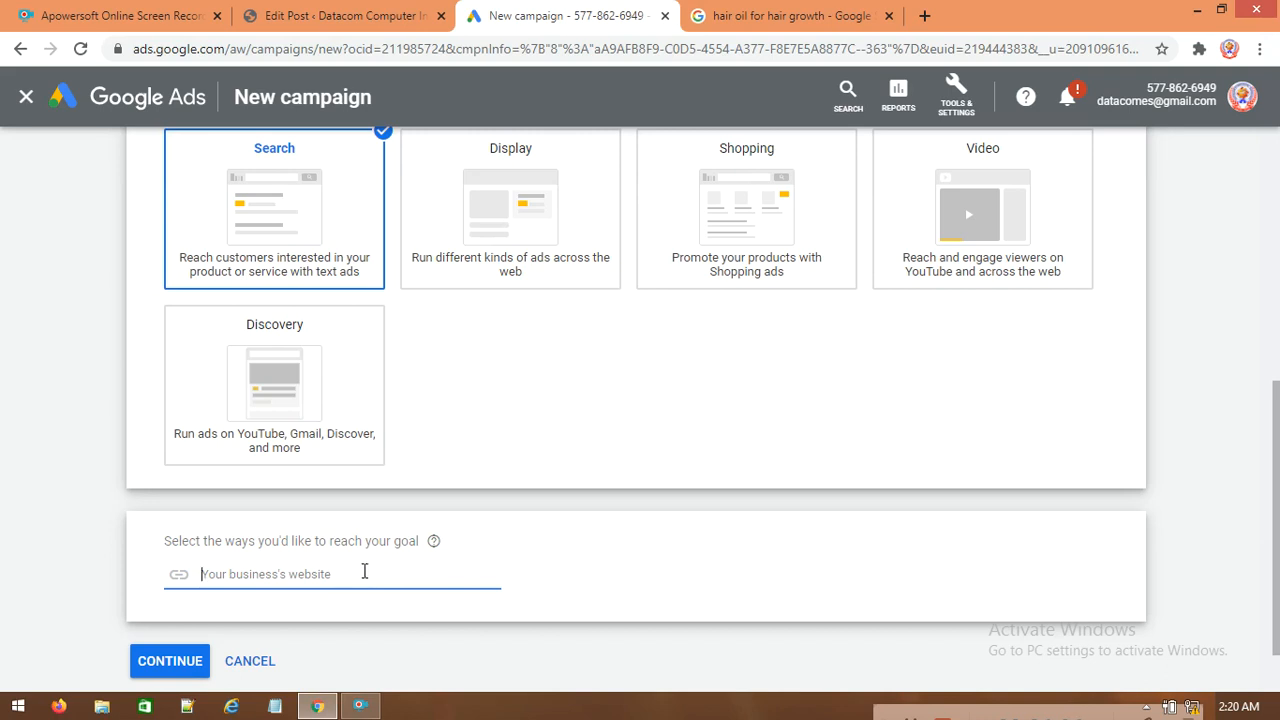
text(www)
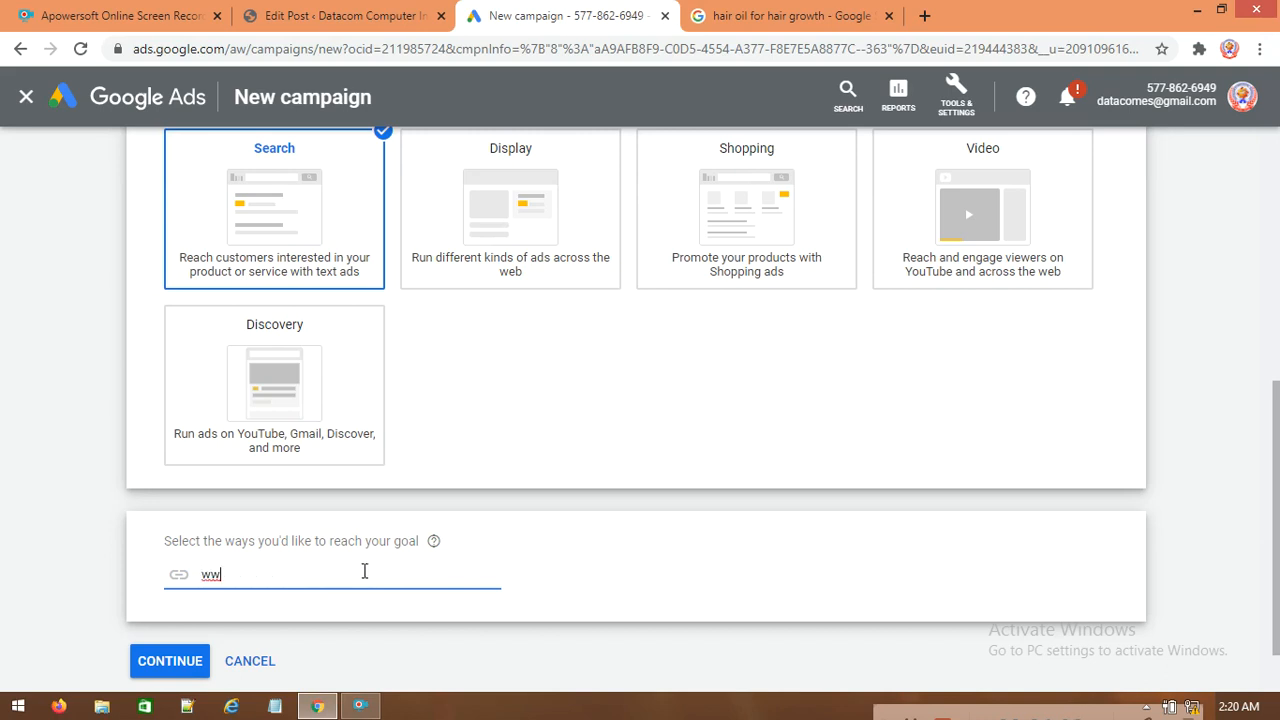
text(.datacomes.com)
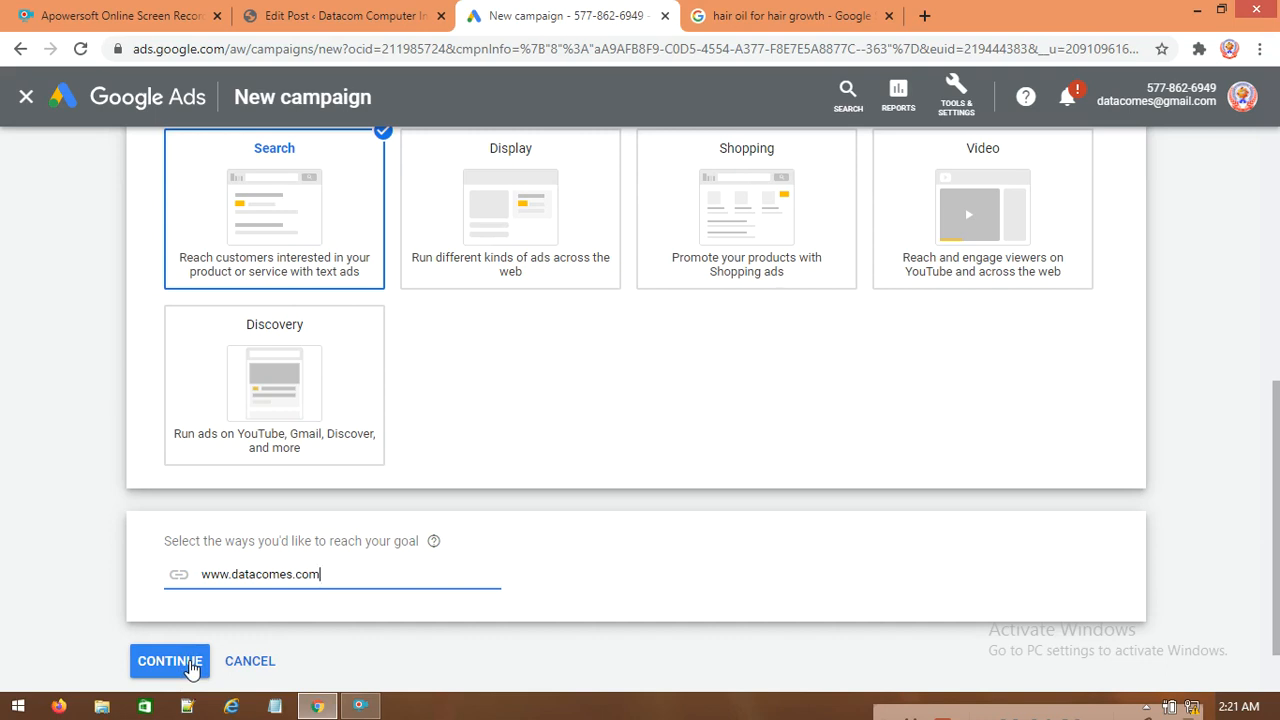
click(155, 668)
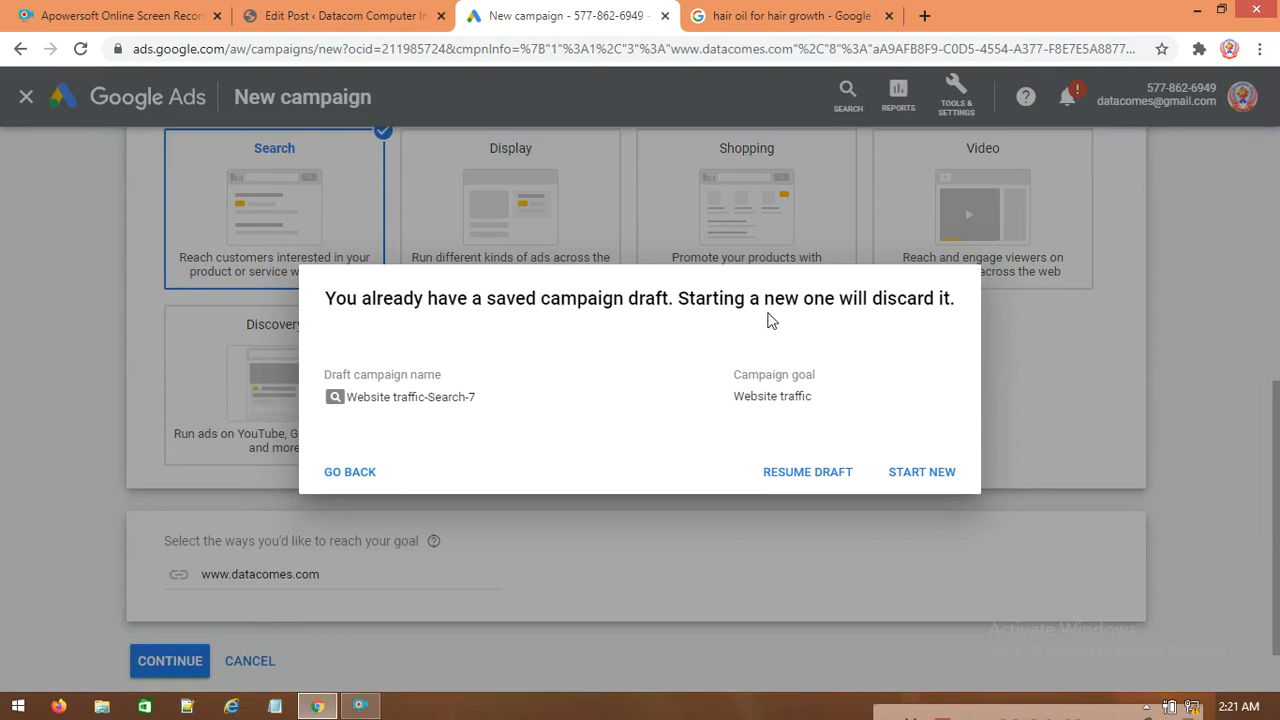
click(916, 474)
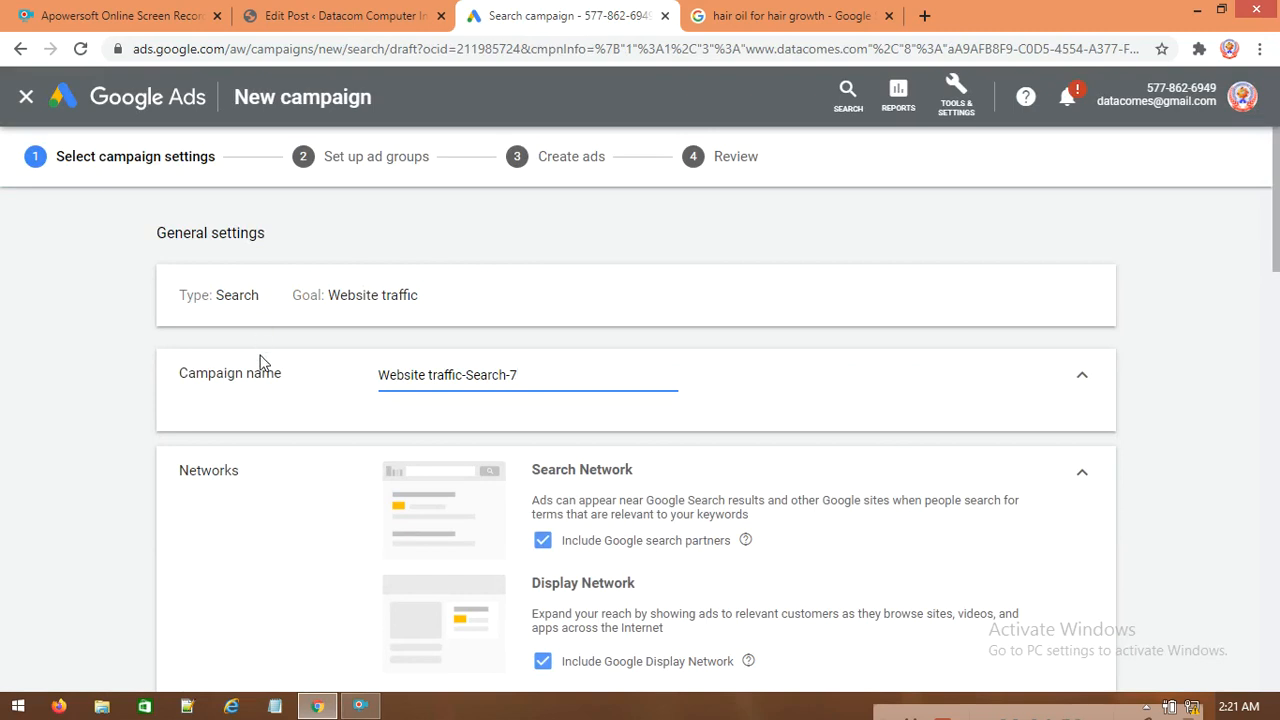
- Exclude the Google Display Network from the campaign's networks
drag(524, 373, 380, 390)
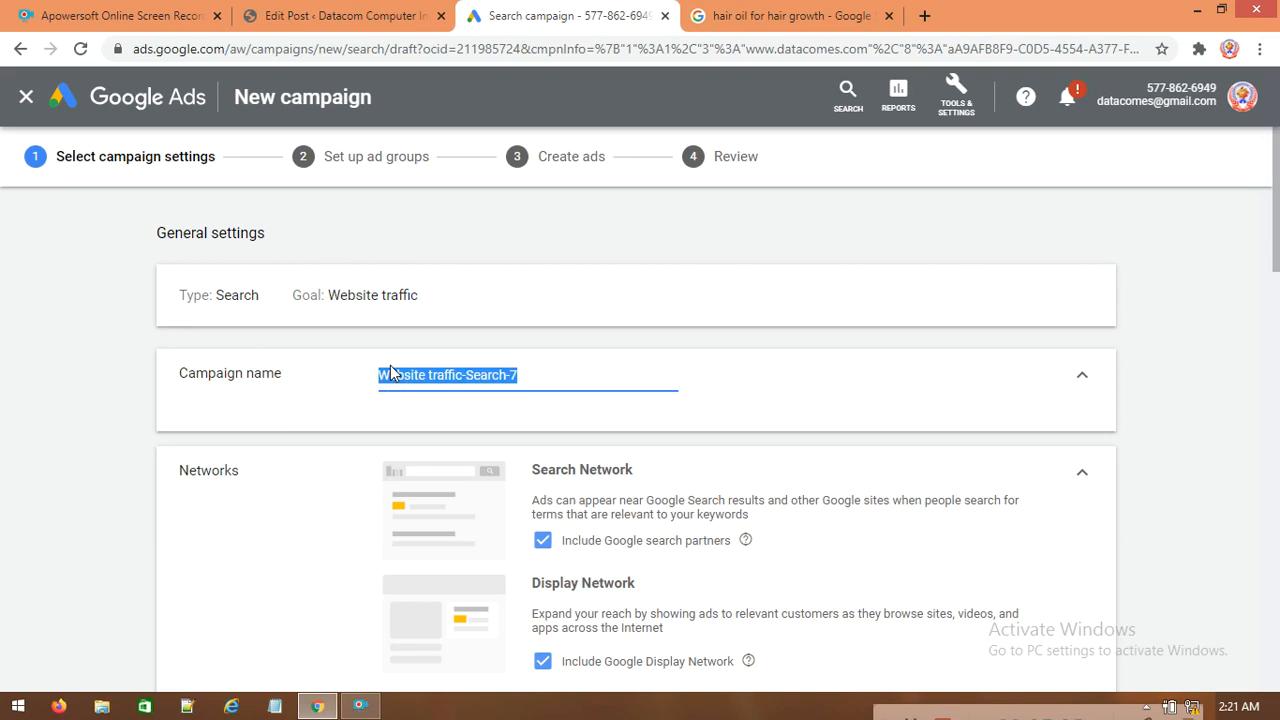
click(536, 379)
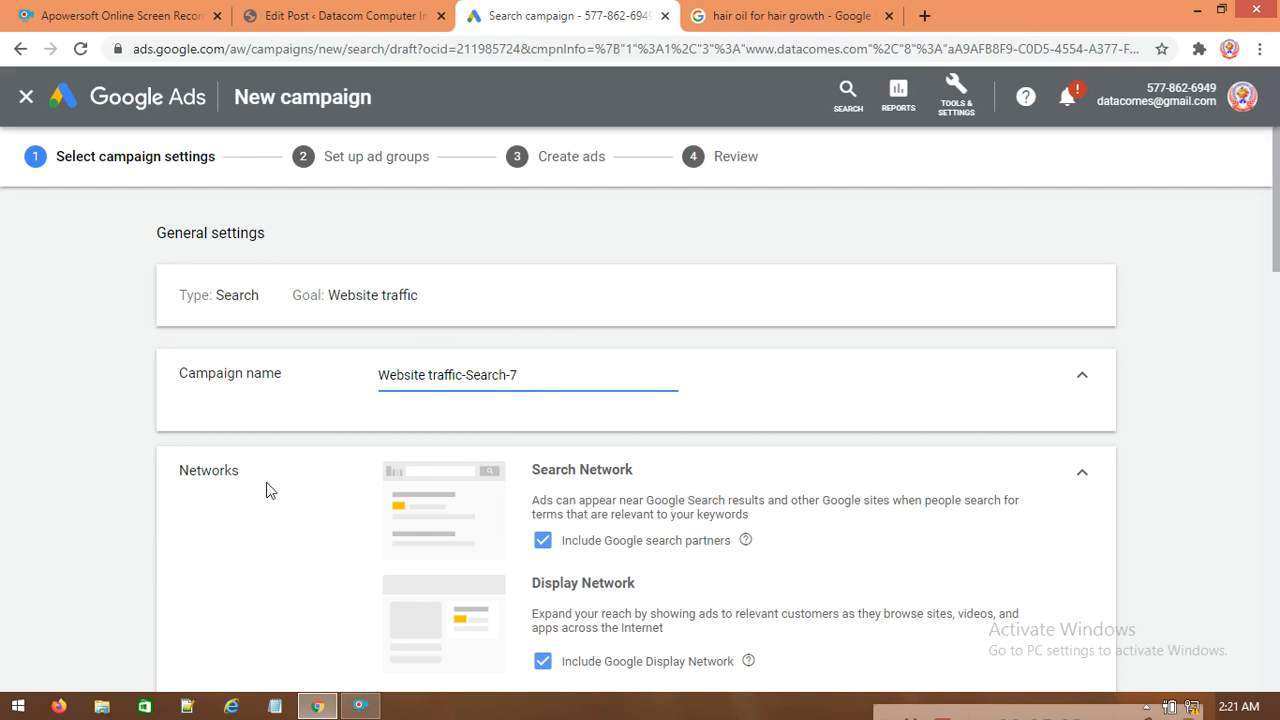
scroll(240, 497, down, 1)
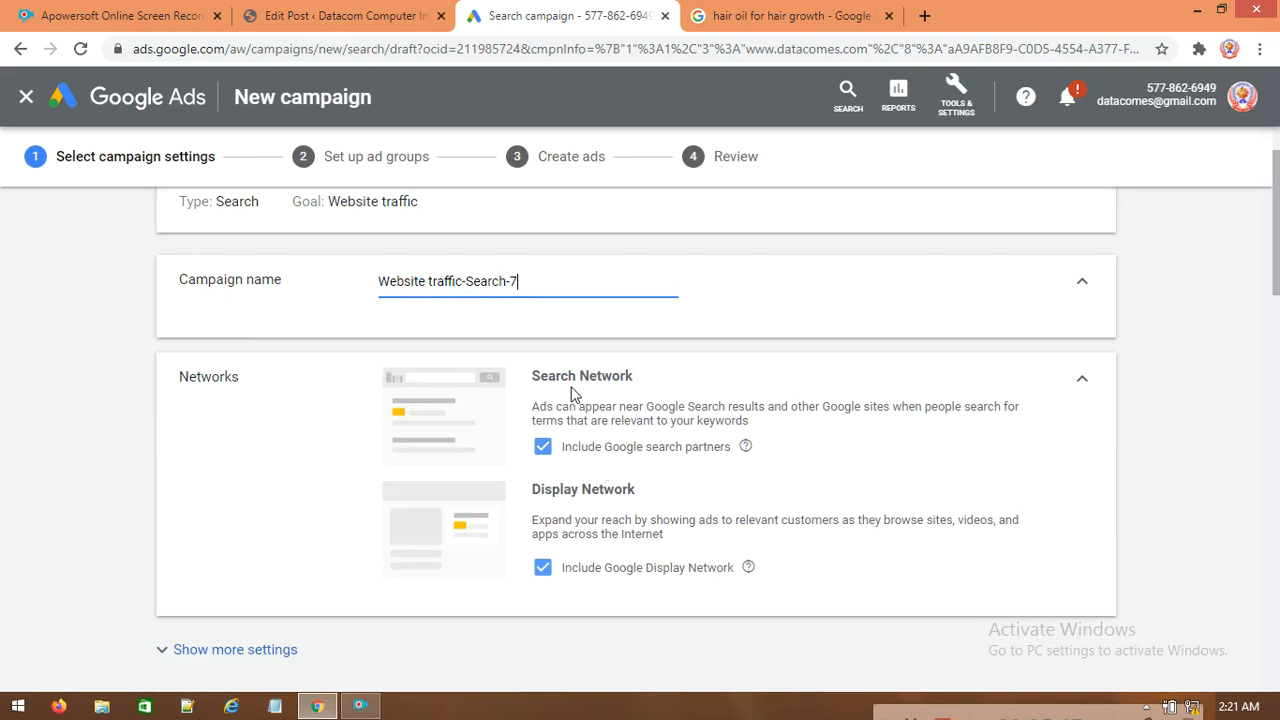
click(543, 570)
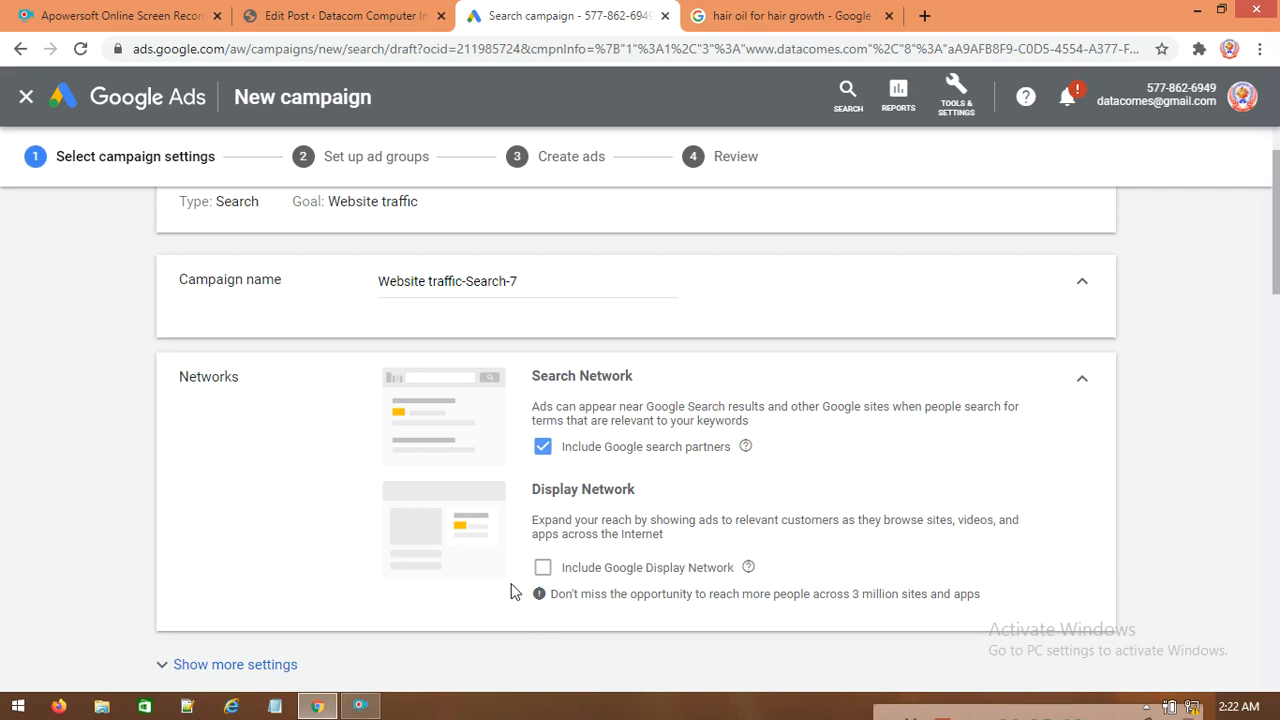
- Choose to enter another location and add the city of Guwahati, Assam, India as a target through the advanced location search
scroll(474, 580, down, 3)
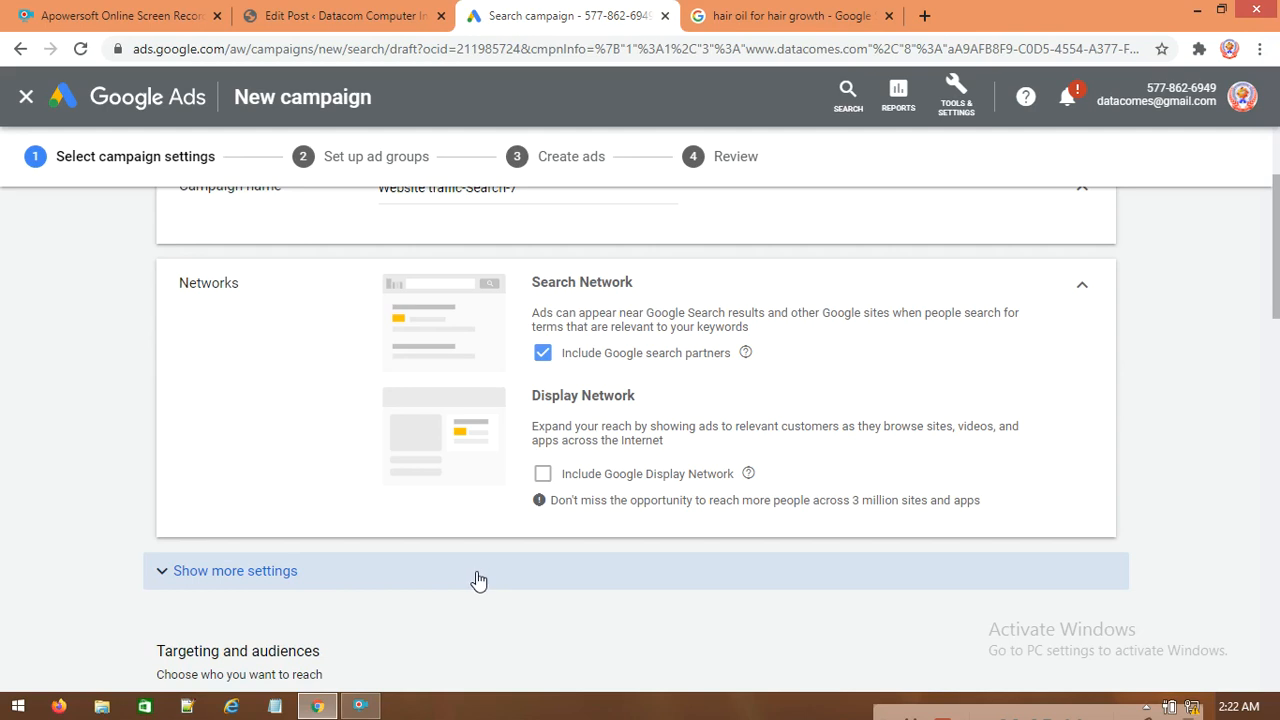
scroll(481, 580, down, 1)
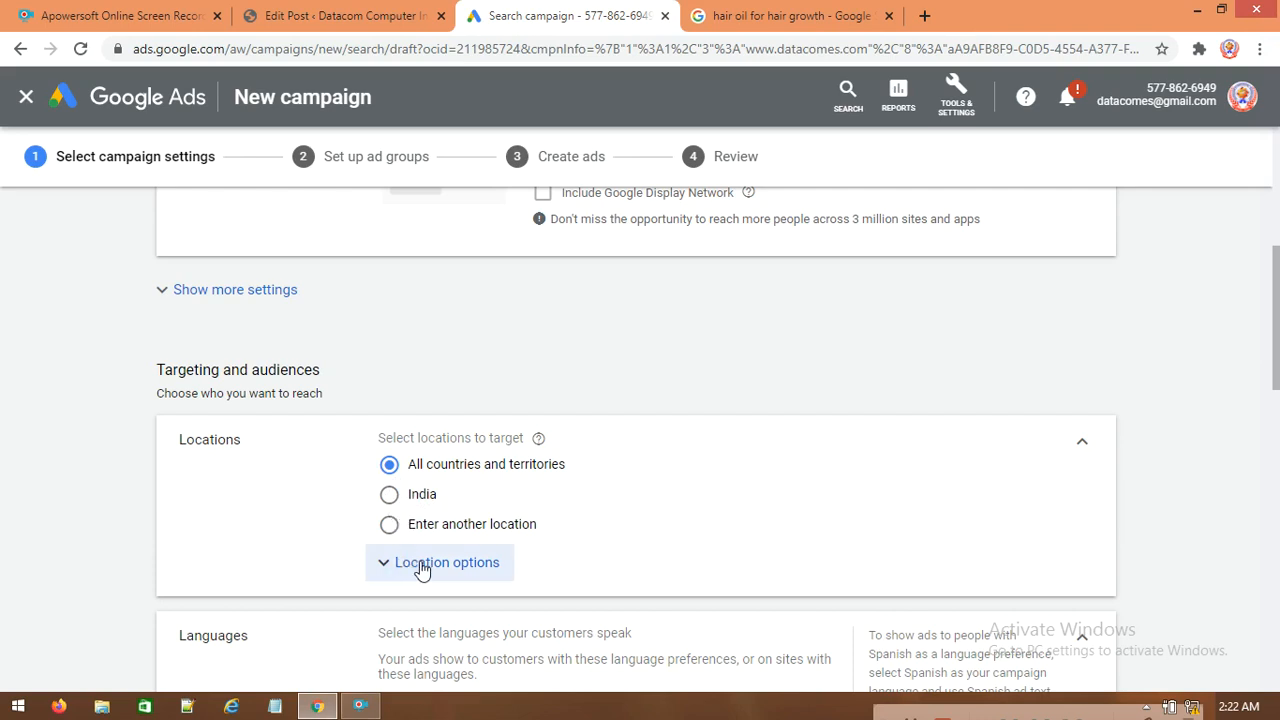
click(390, 528)
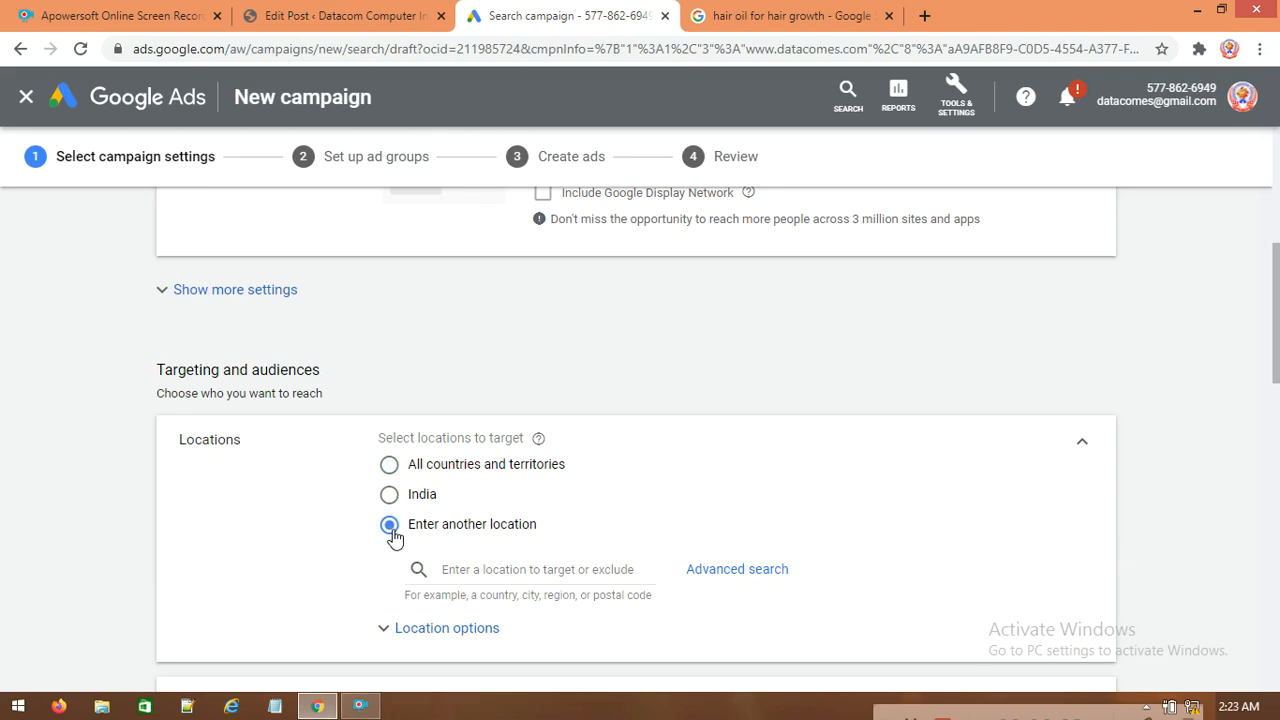
click(736, 570)
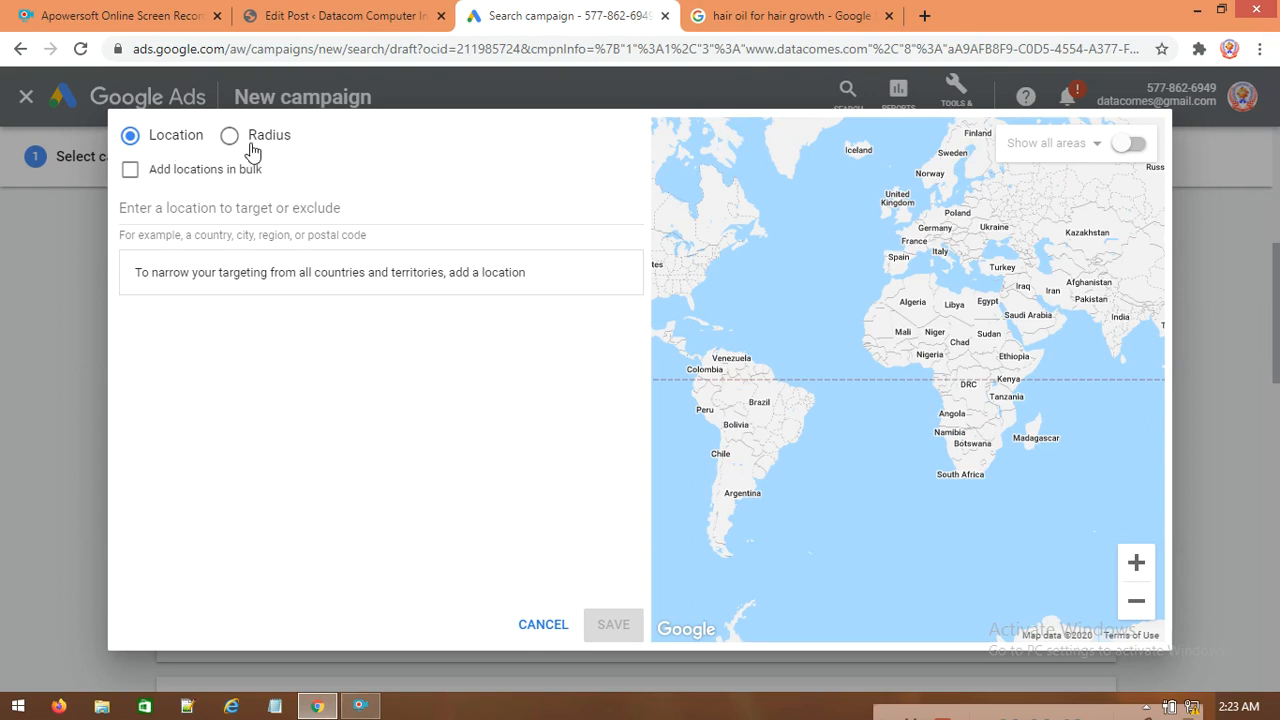
click(172, 208)
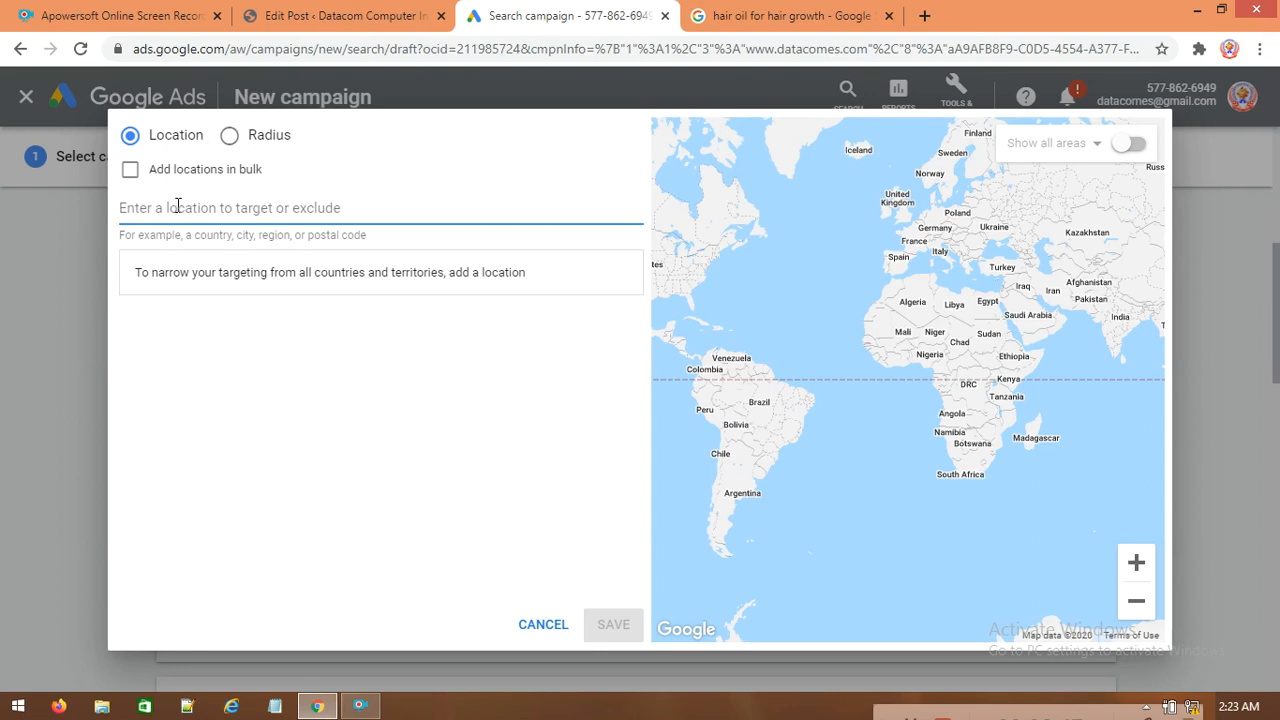
text(guwahat)
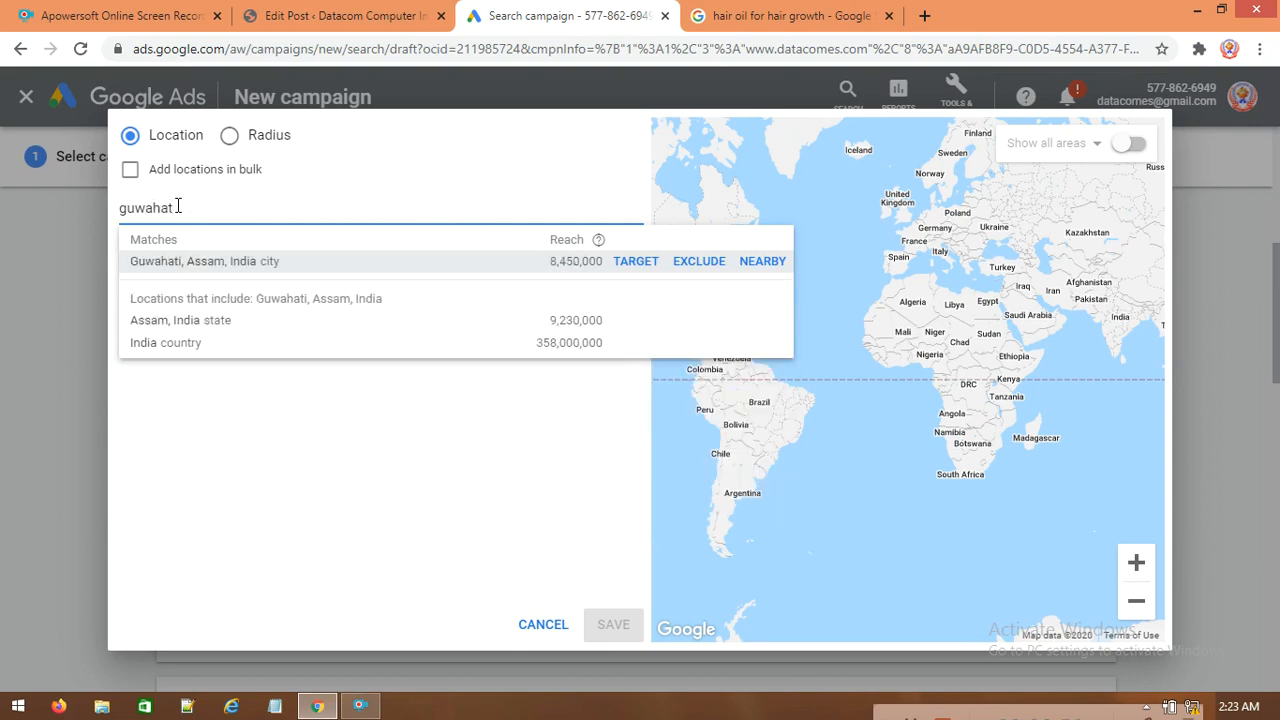
click(254, 261)
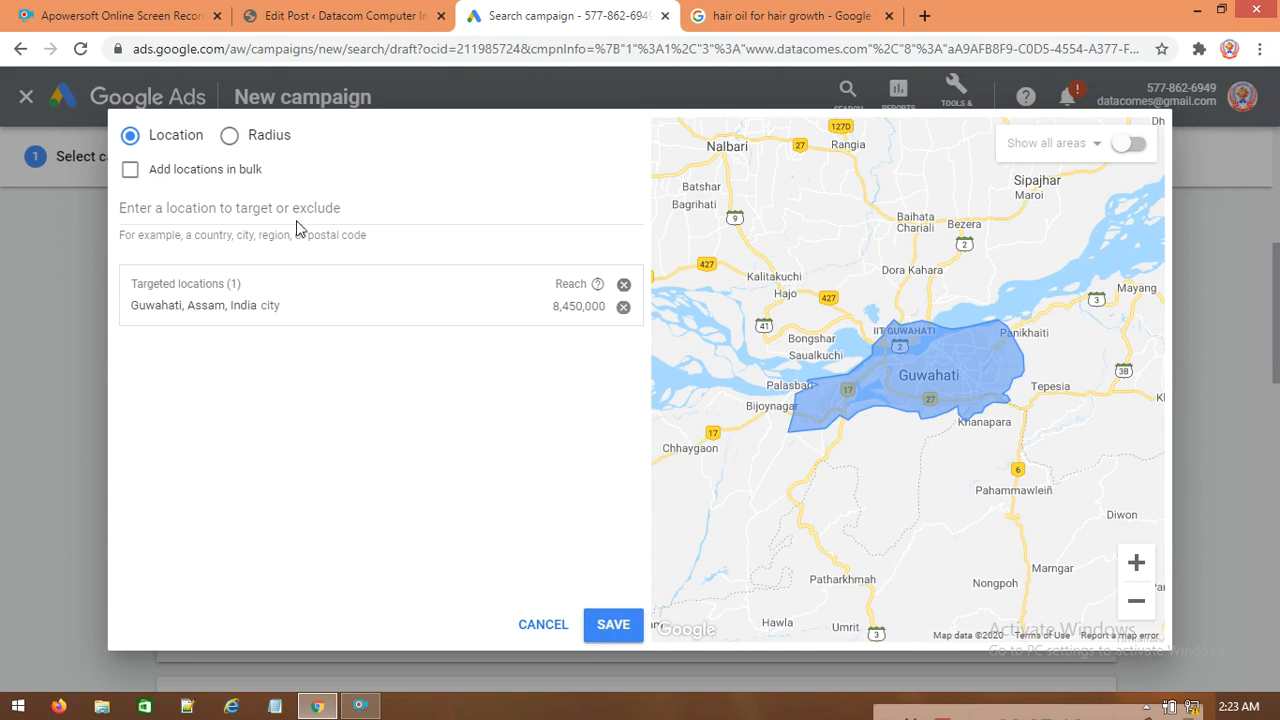
- Try adding the city of Tezpur, Assam, India as a targeted location, and remove it from the targets
click(159, 209)
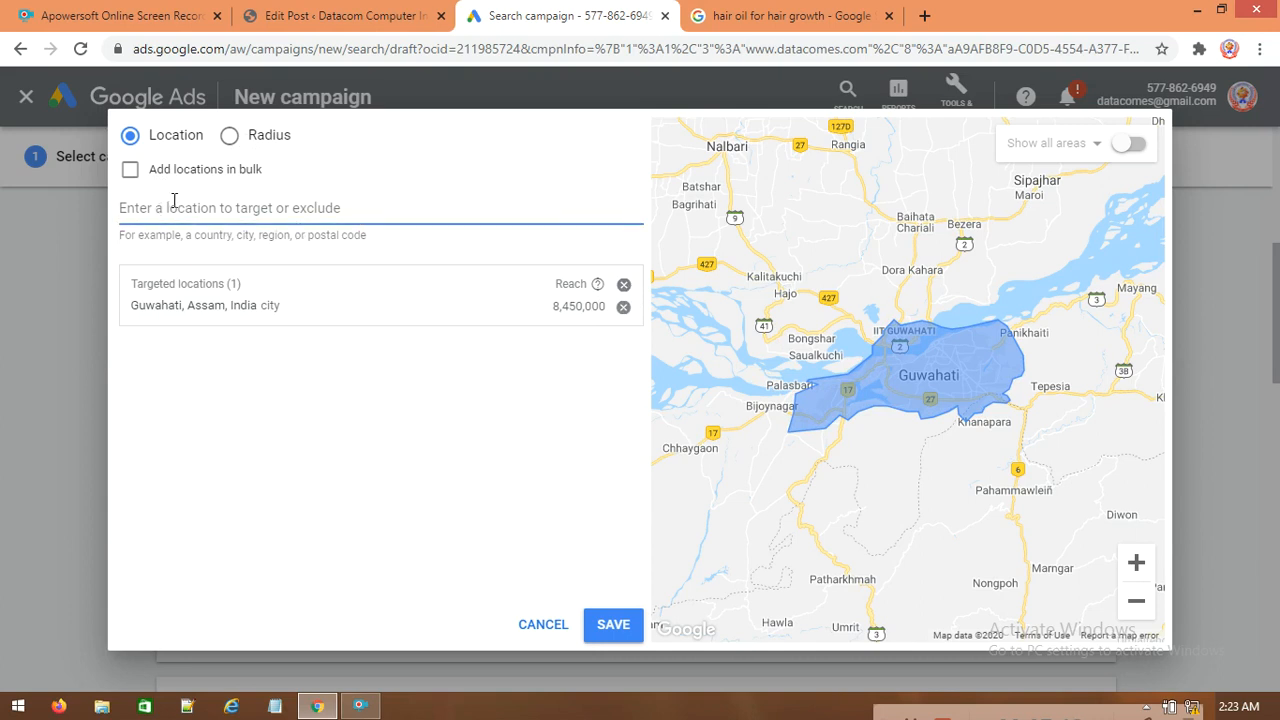
text(tez)
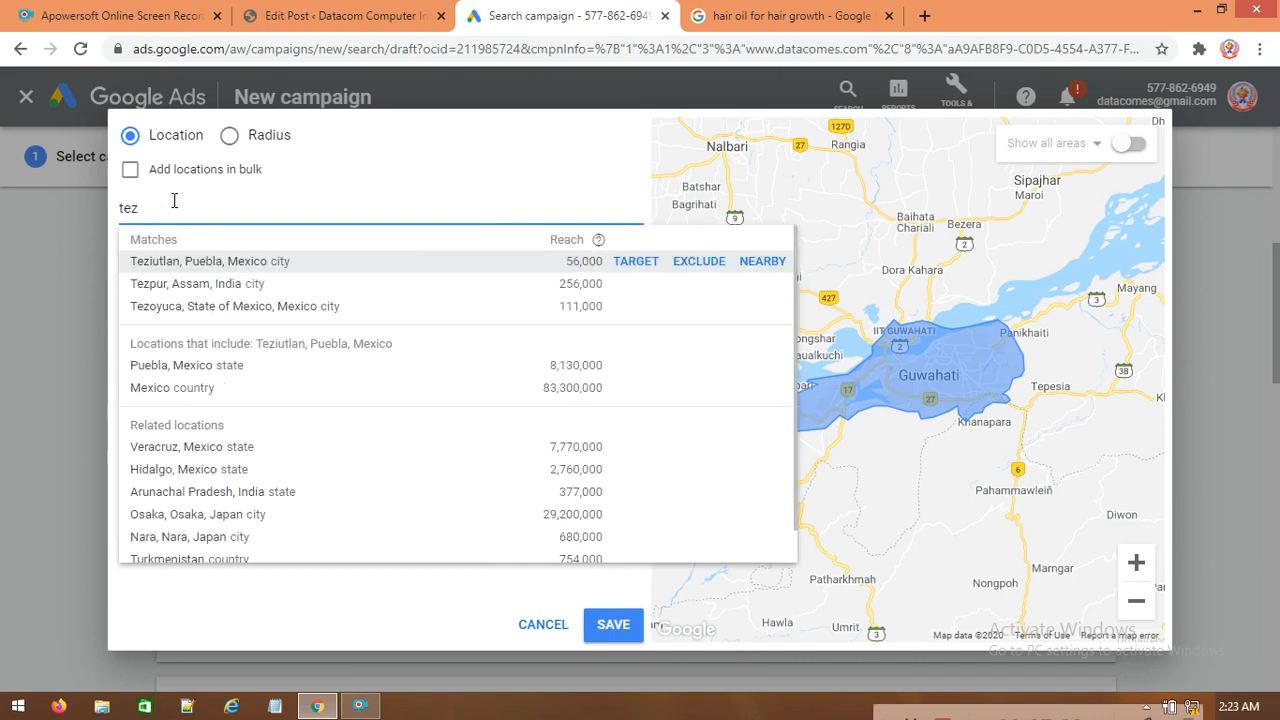
text(pur)
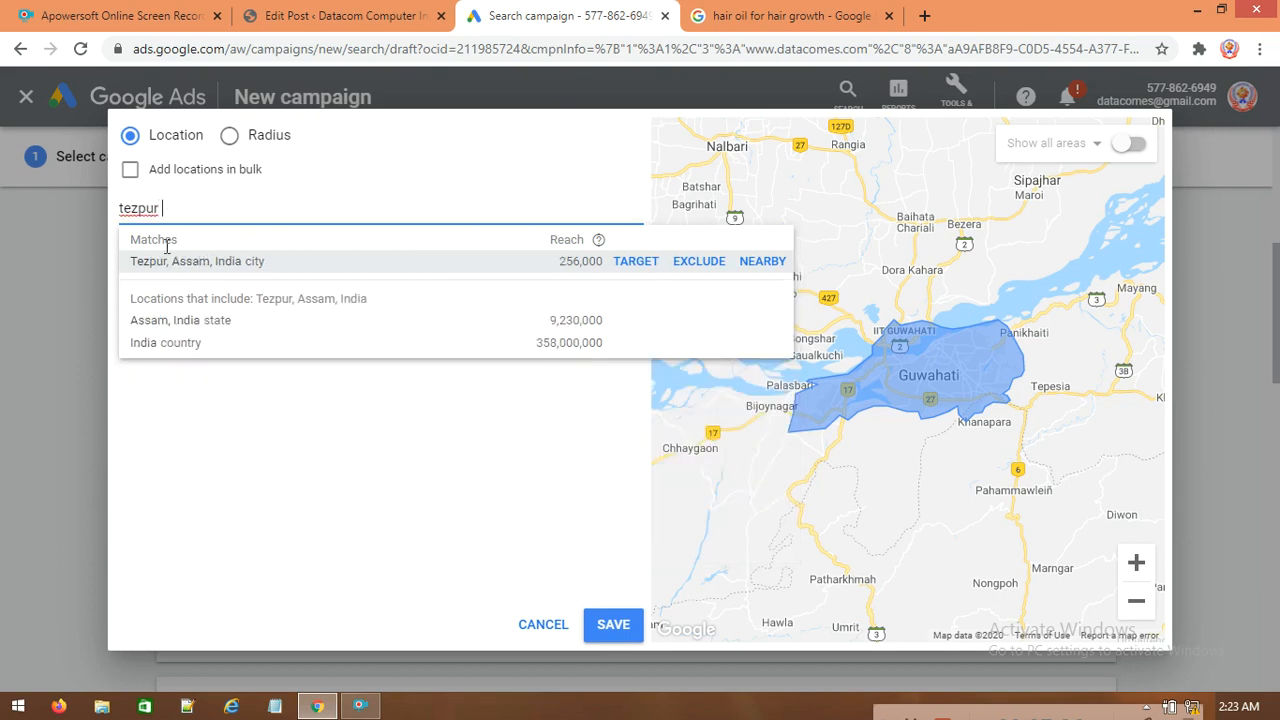
click(218, 264)
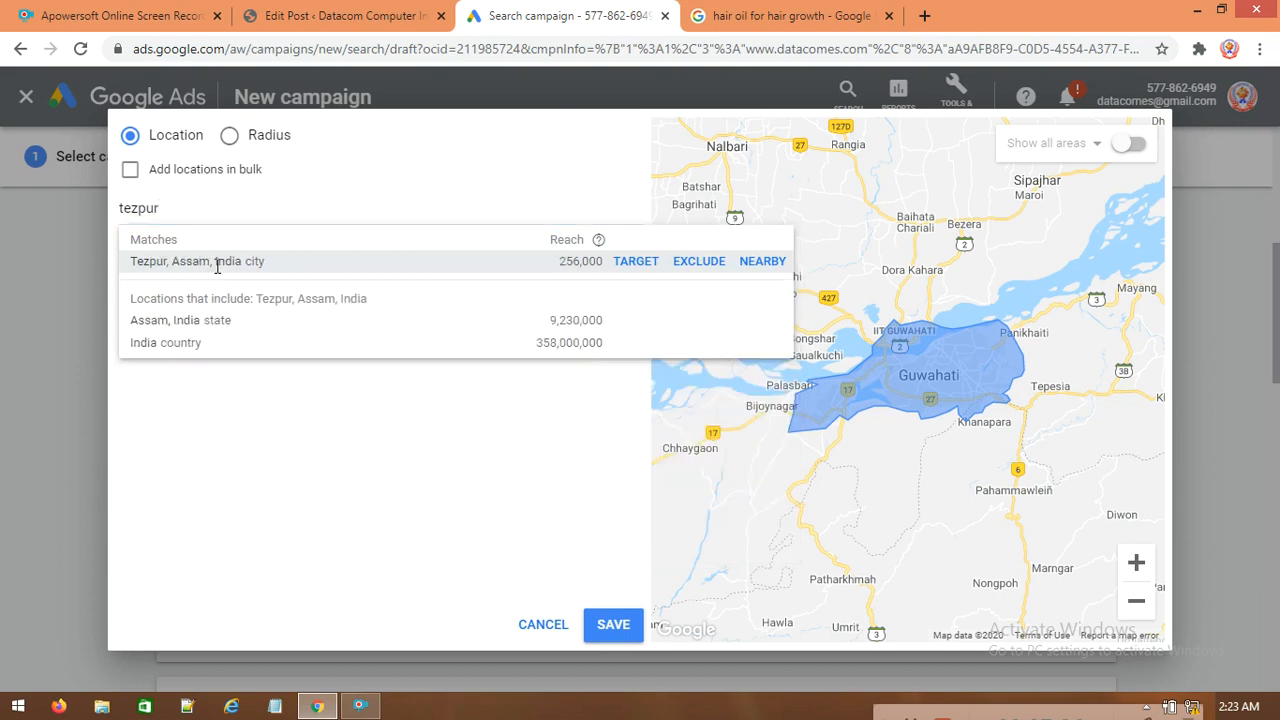
scroll(975, 415, down, 3)
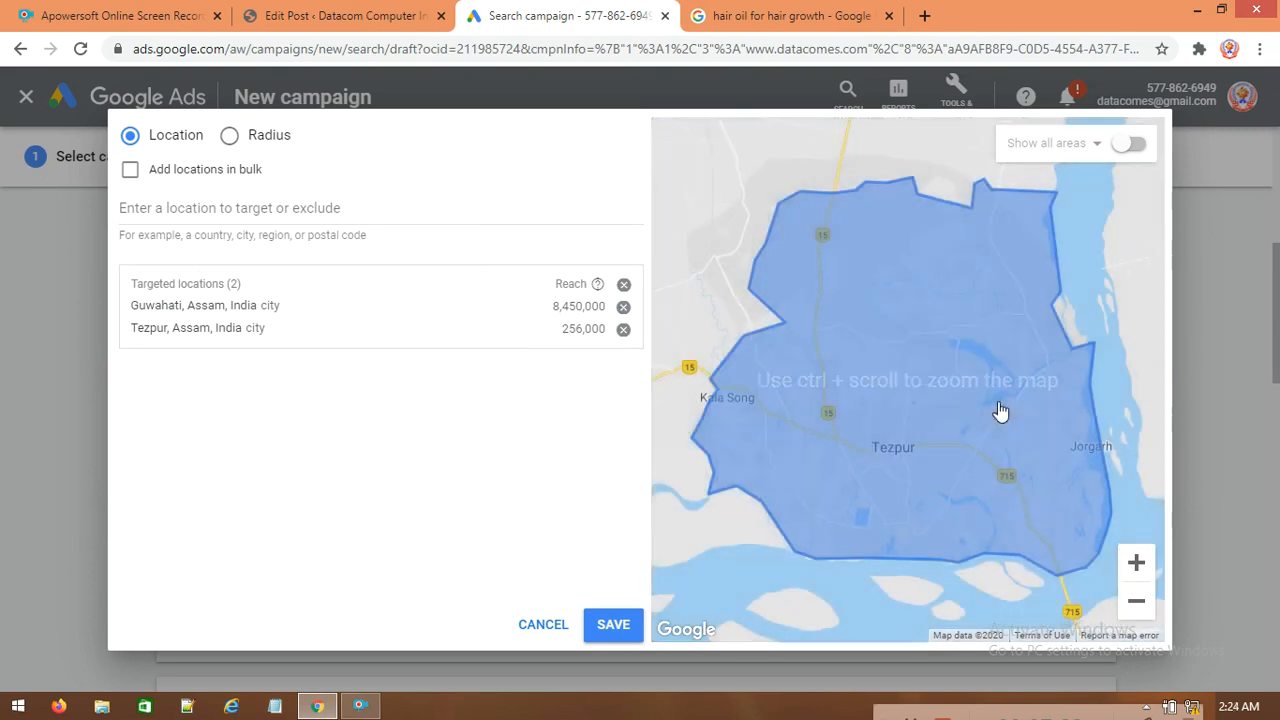
click(1138, 600)
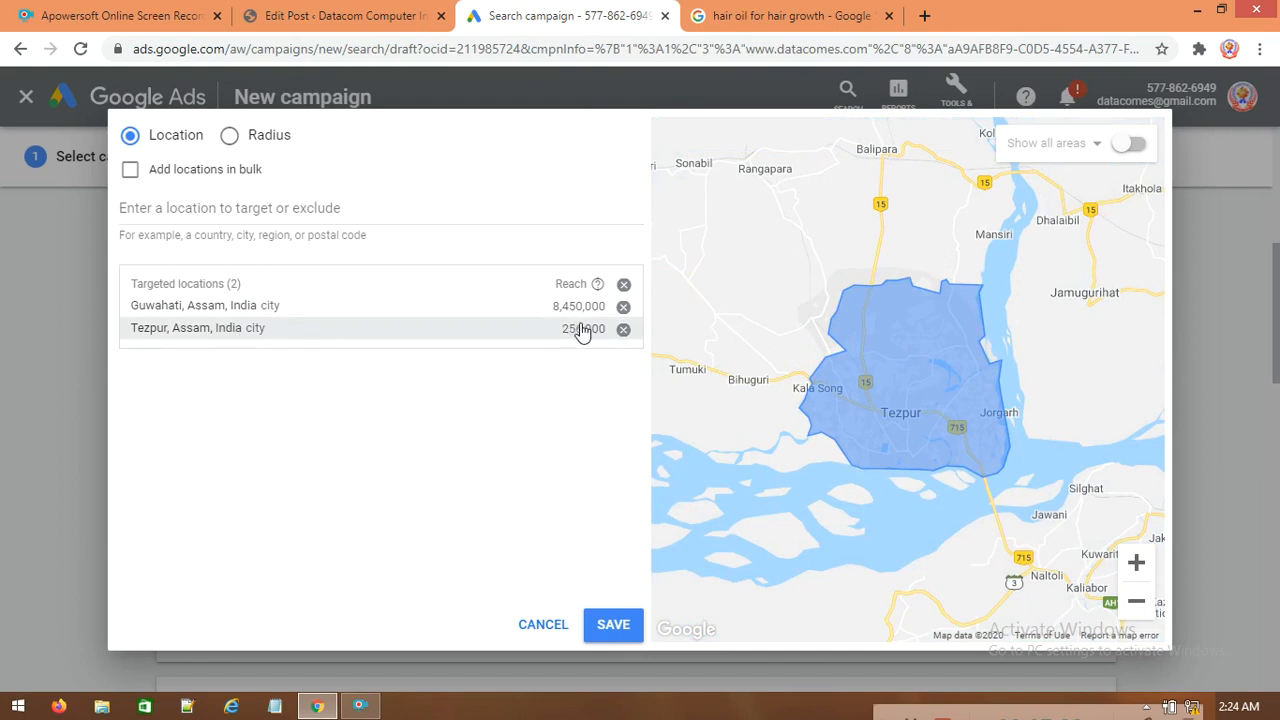
click(623, 329)
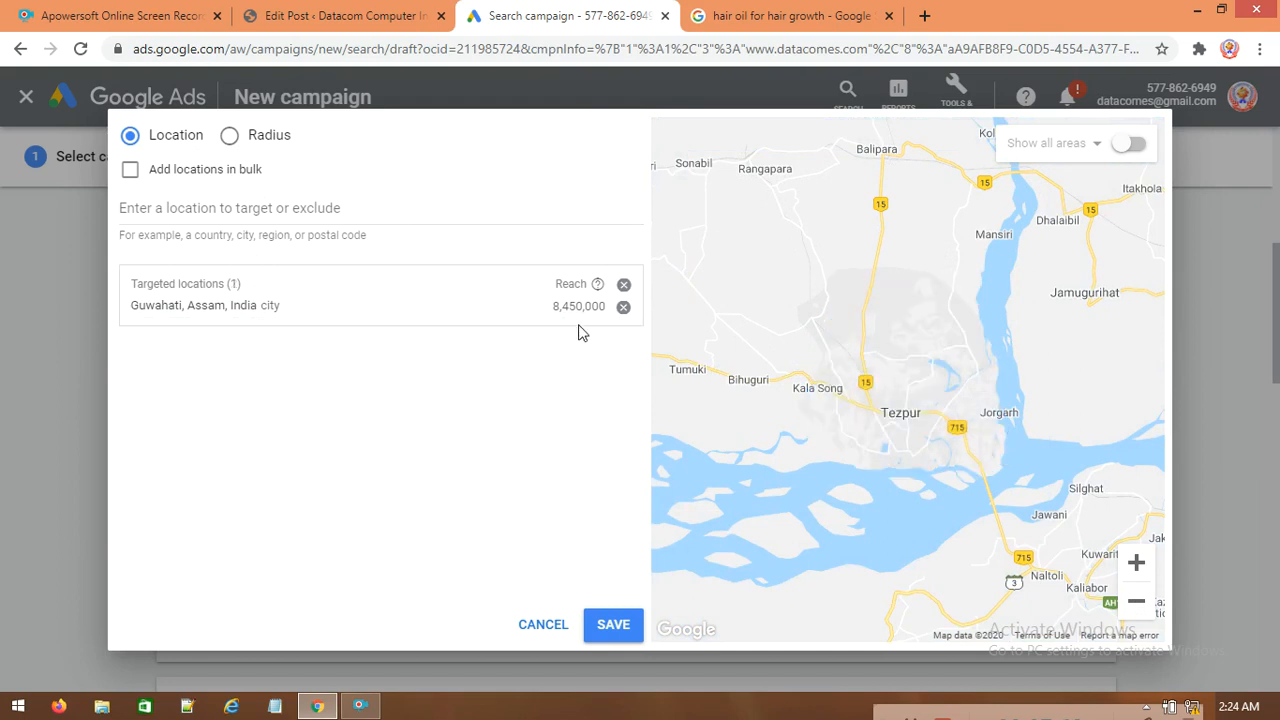
- Switch to radius targeting and add a 20 mi radius around Tezpur, Assam as a targeted location
click(267, 147)
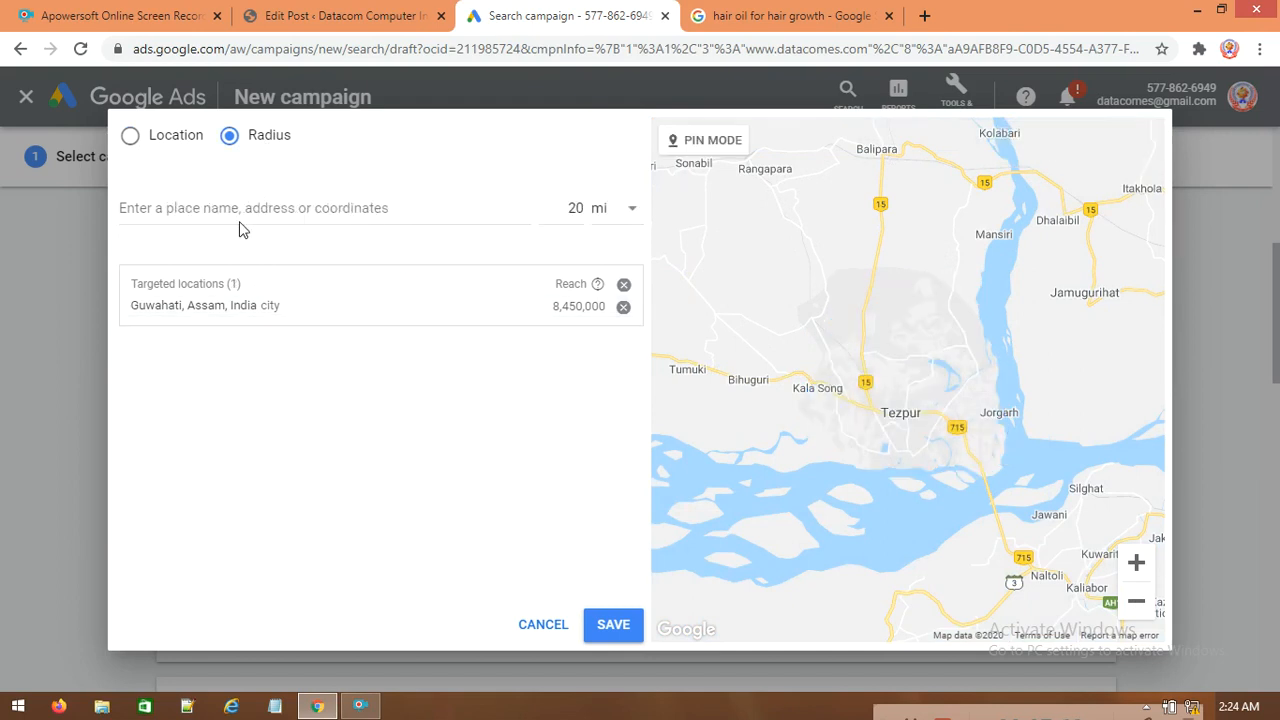
click(248, 206)
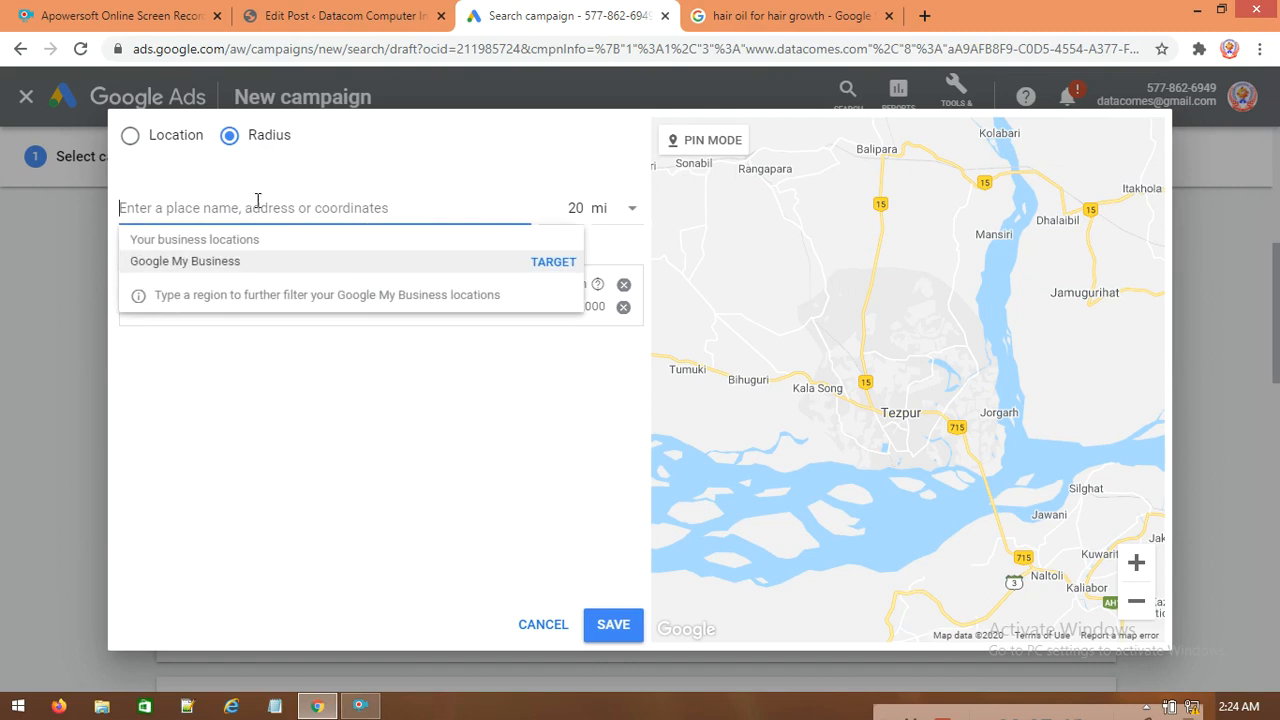
text(tezpur)
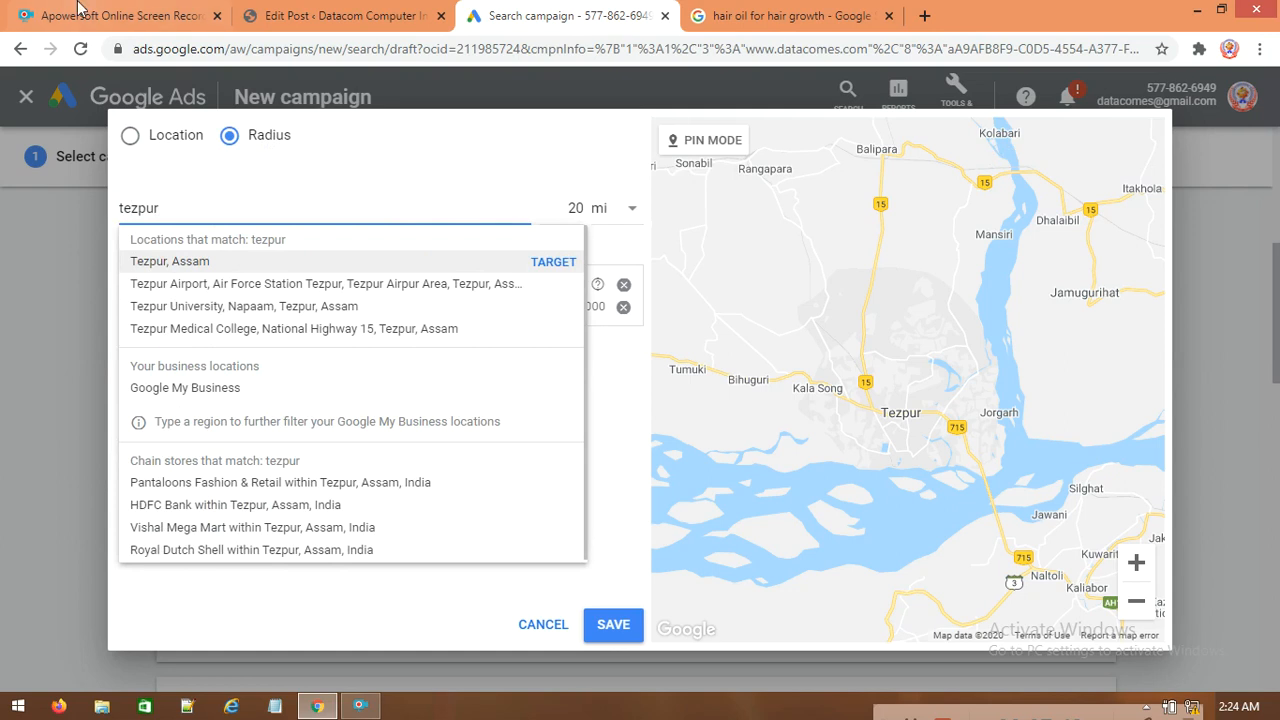
click(231, 266)
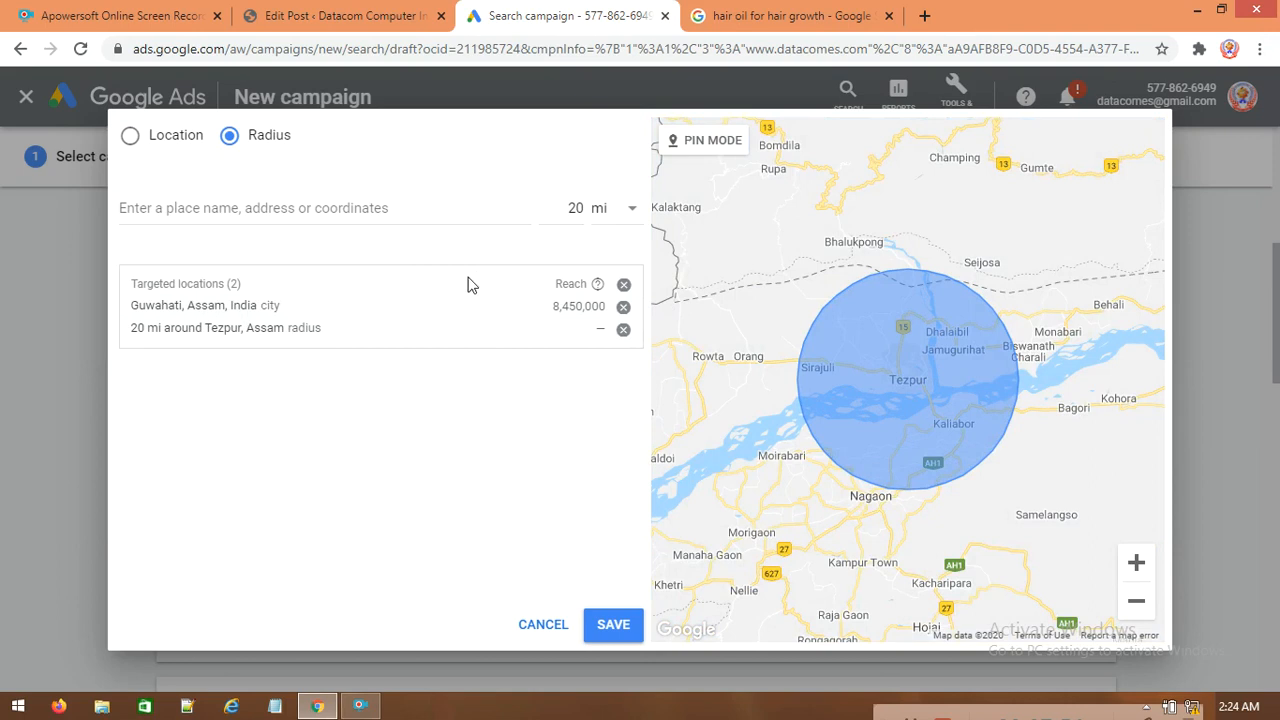
click(1137, 565)
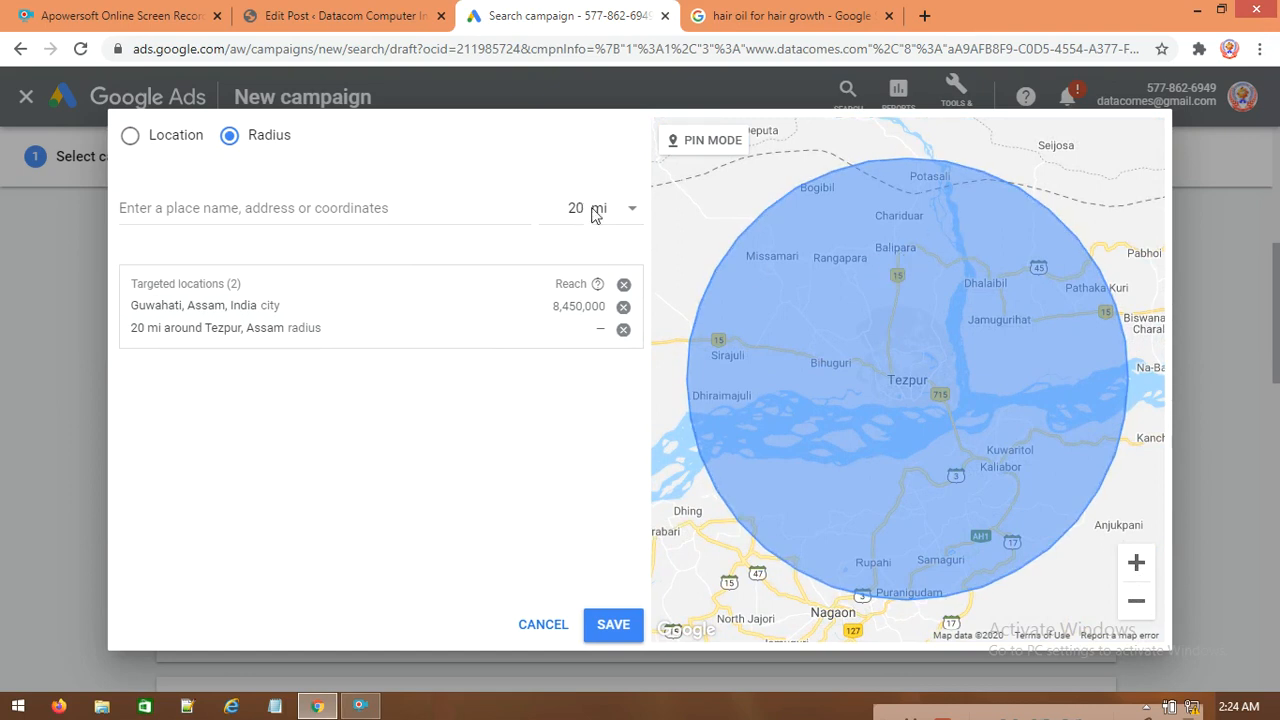
- Change the radius search unit to km and save the targeted locations
click(631, 208)
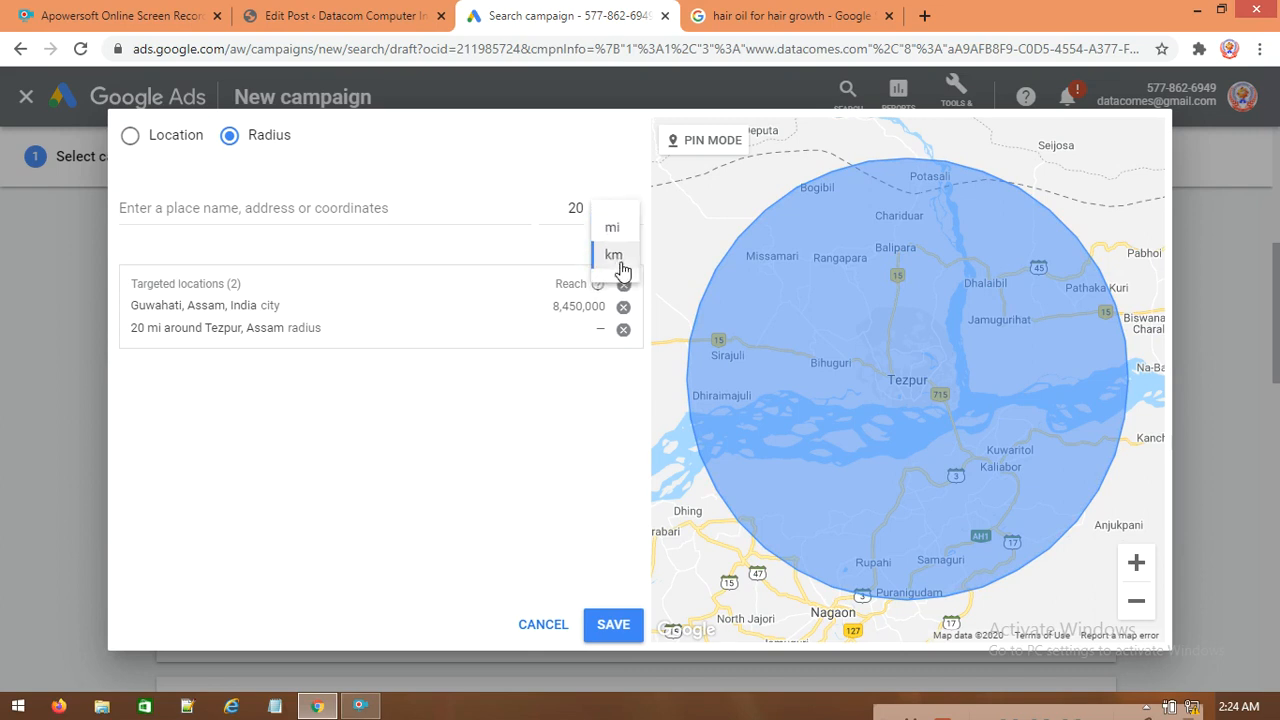
click(614, 256)
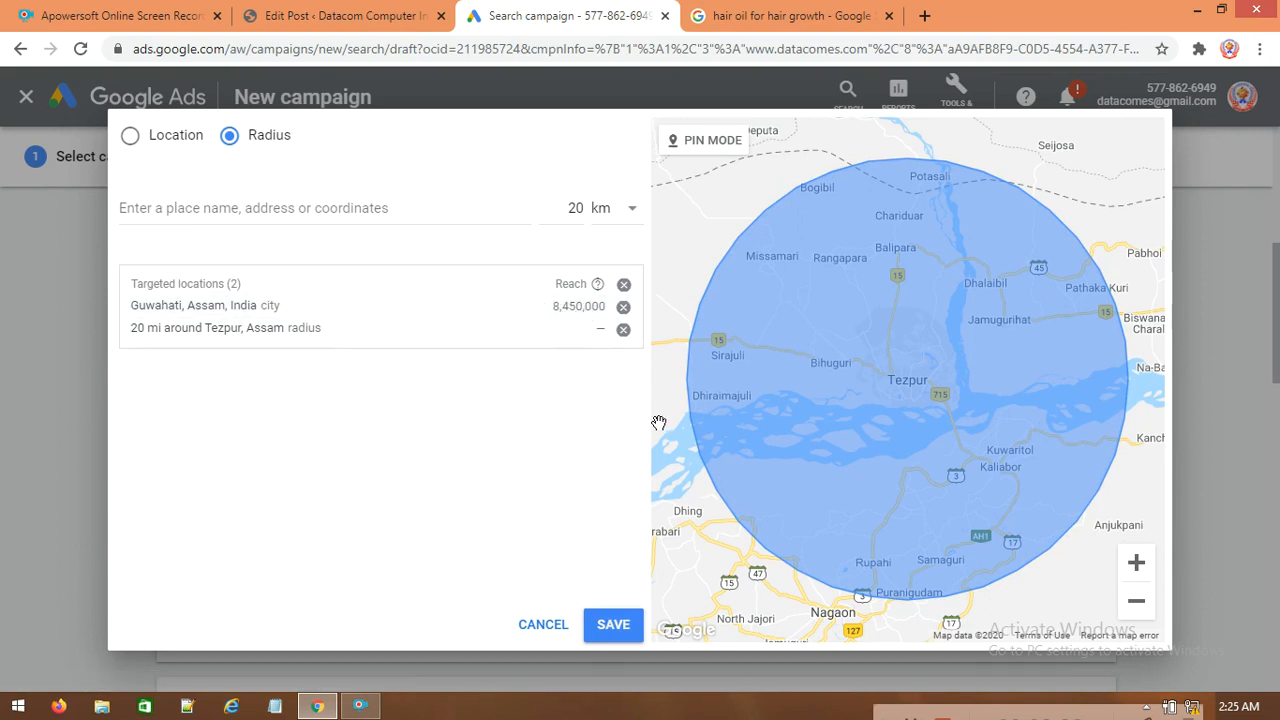
click(614, 625)
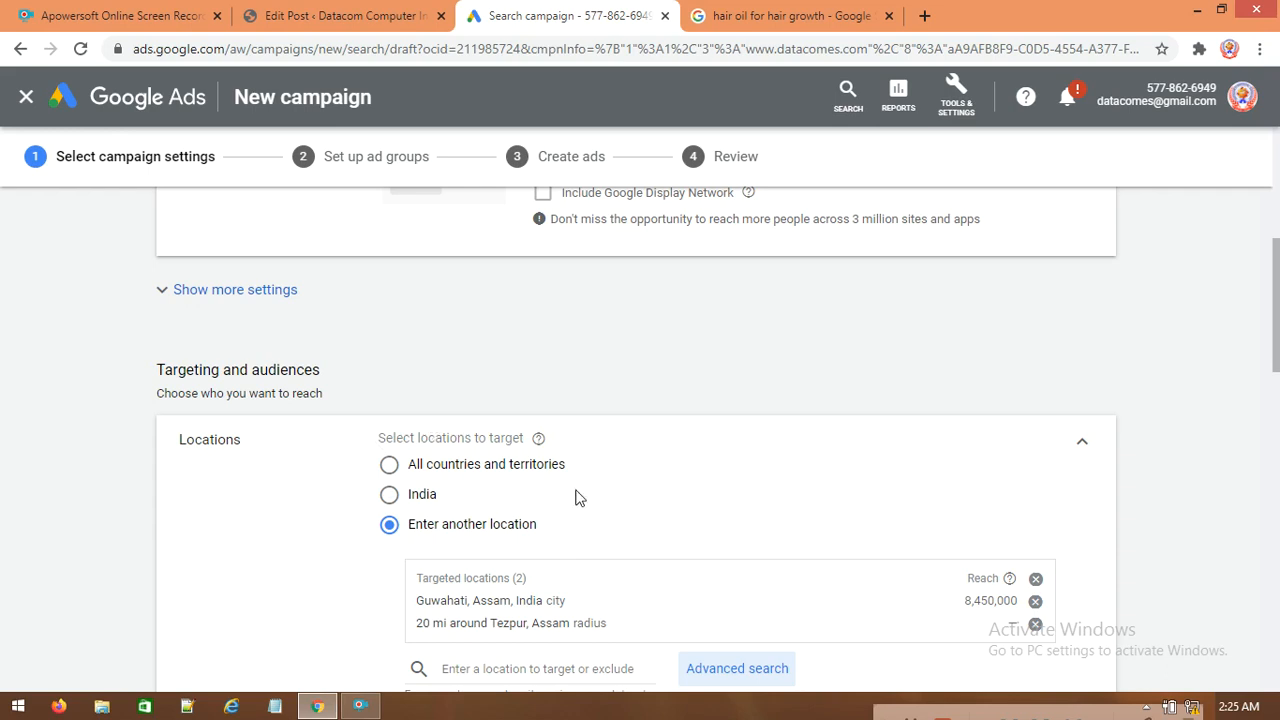
- Set the campaign's average daily budget to ₹500, keeping English as the language and adding no audiences
scroll(579, 480, down, 2)
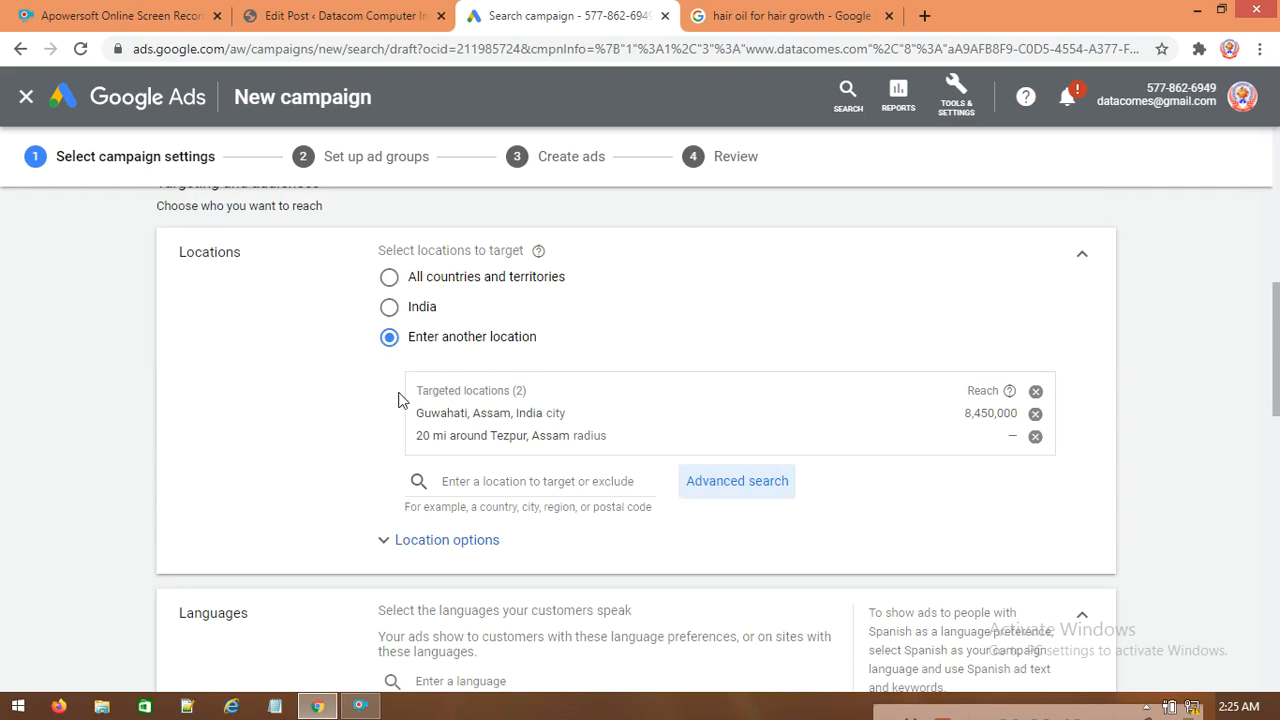
scroll(503, 541, down, 2)
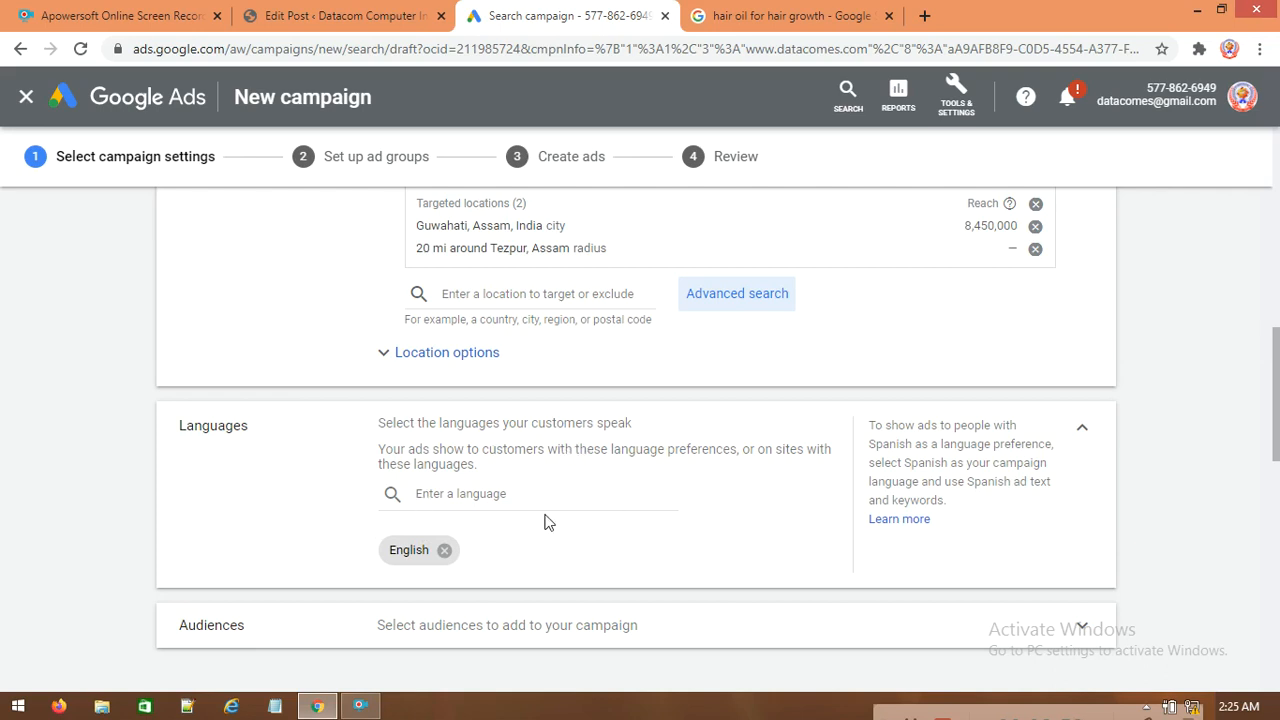
scroll(545, 522, down, 1)
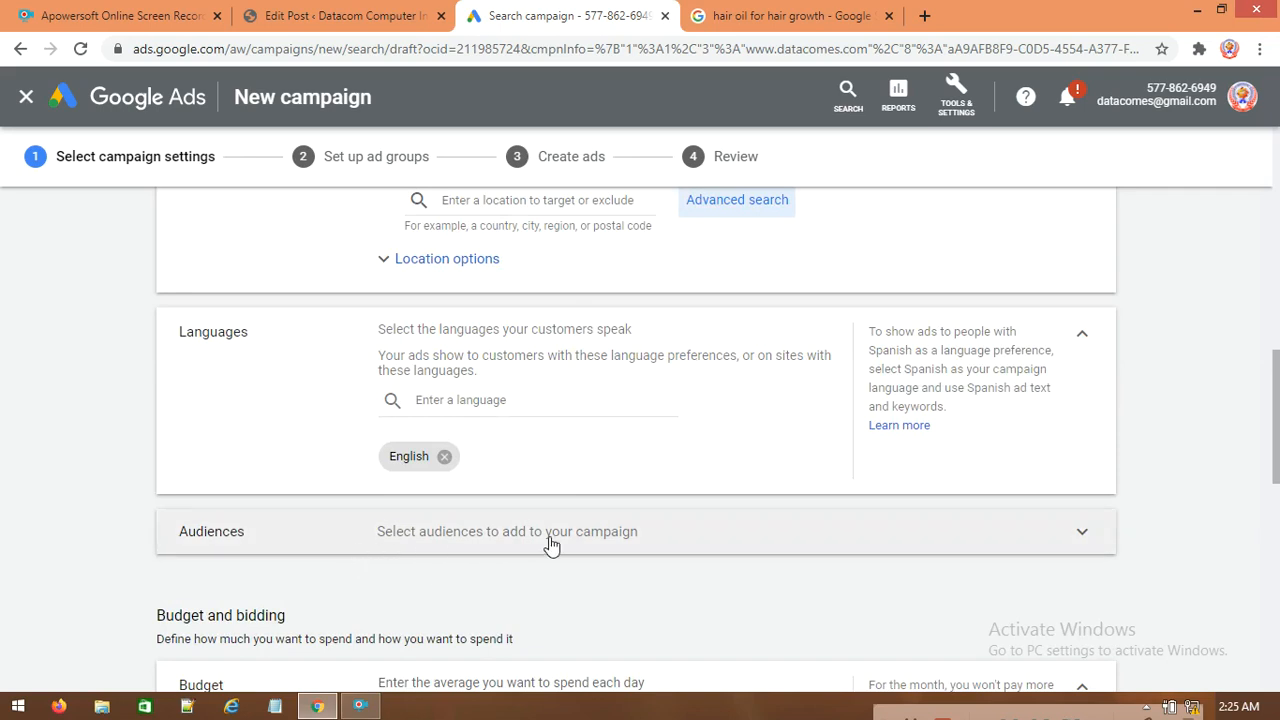
scroll(550, 541, down, 2)
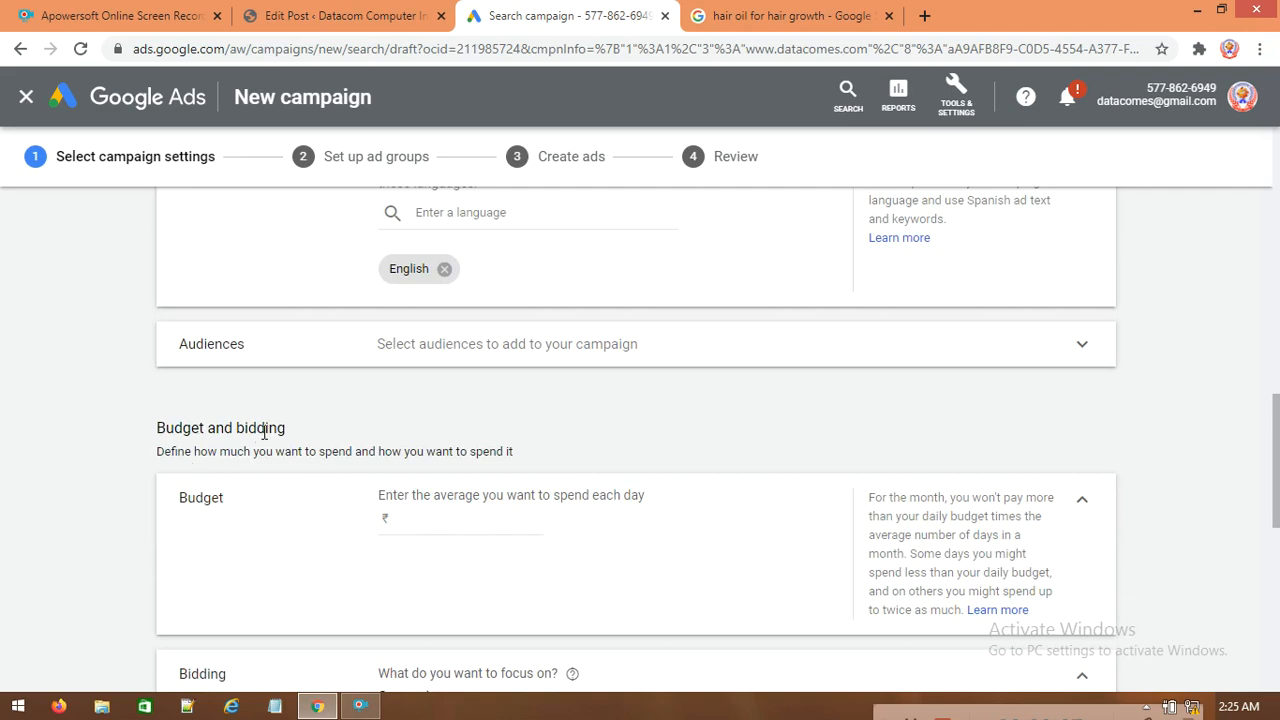
drag(246, 451, 492, 447)
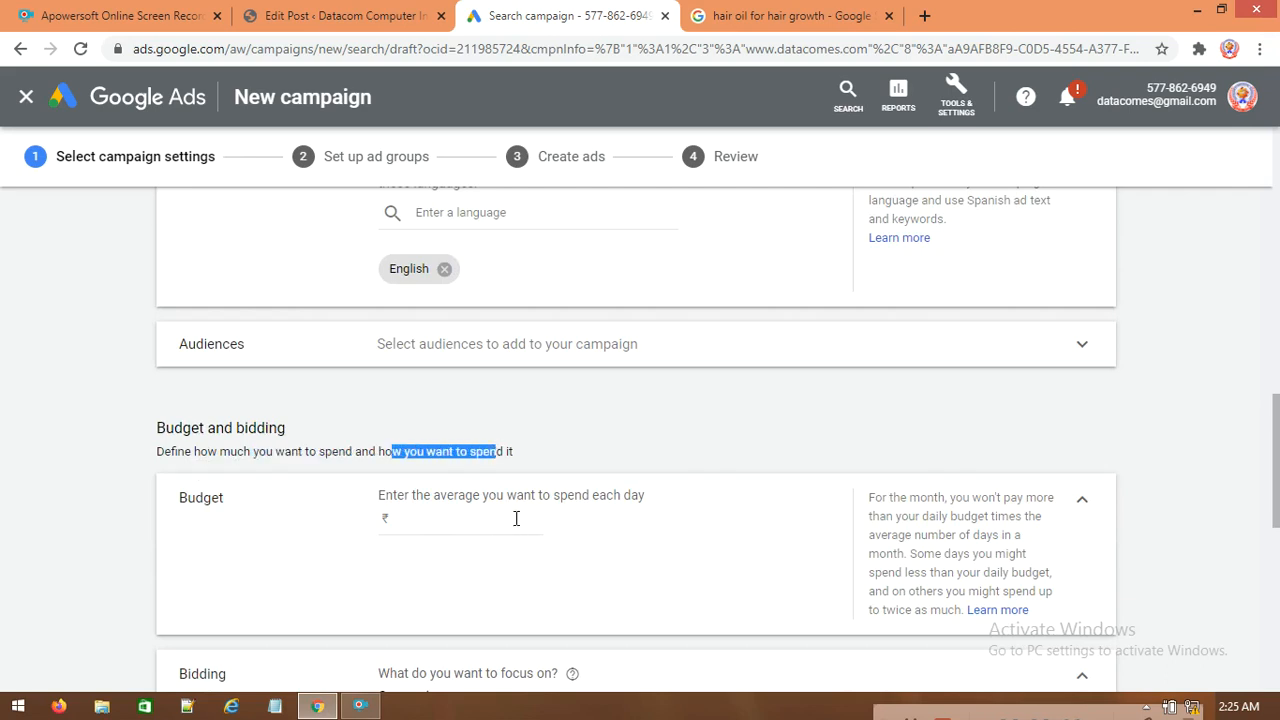
scroll(476, 525, down, 1)
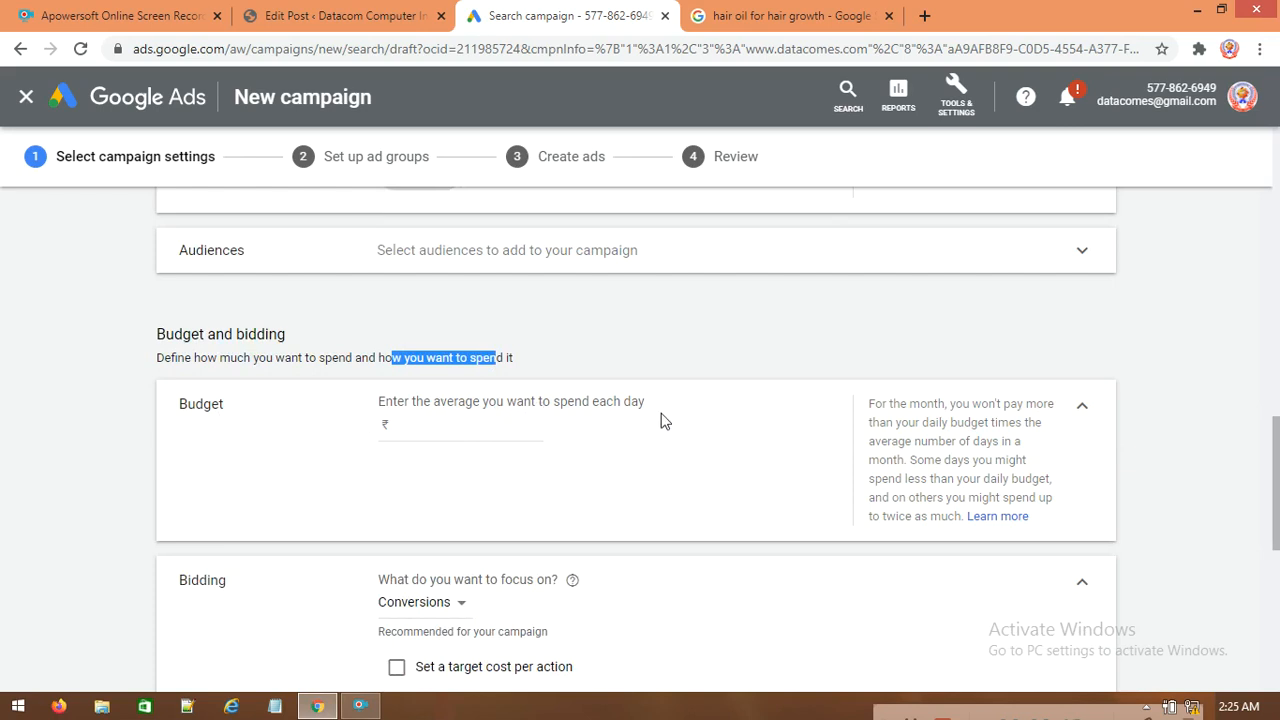
click(410, 428)
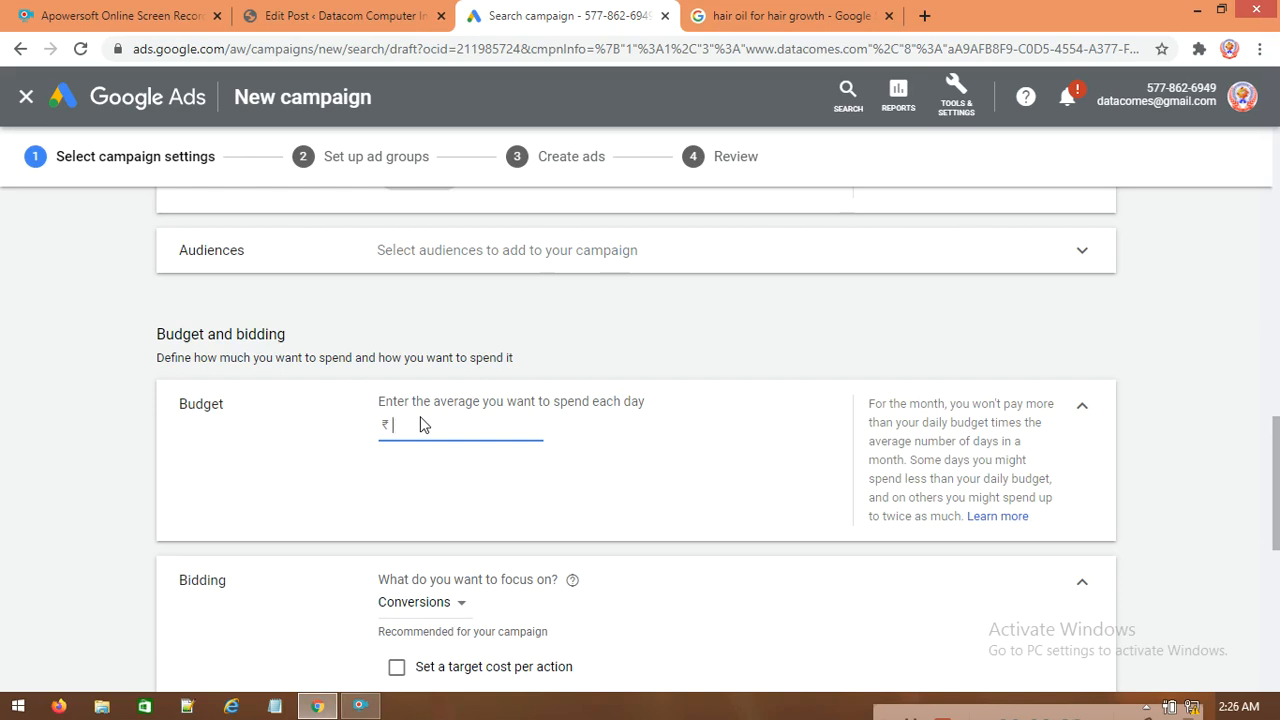
text(00)
click(469, 472)
- Set the campaign's bidding focus to Clicks
scroll(334, 480, down, 2)
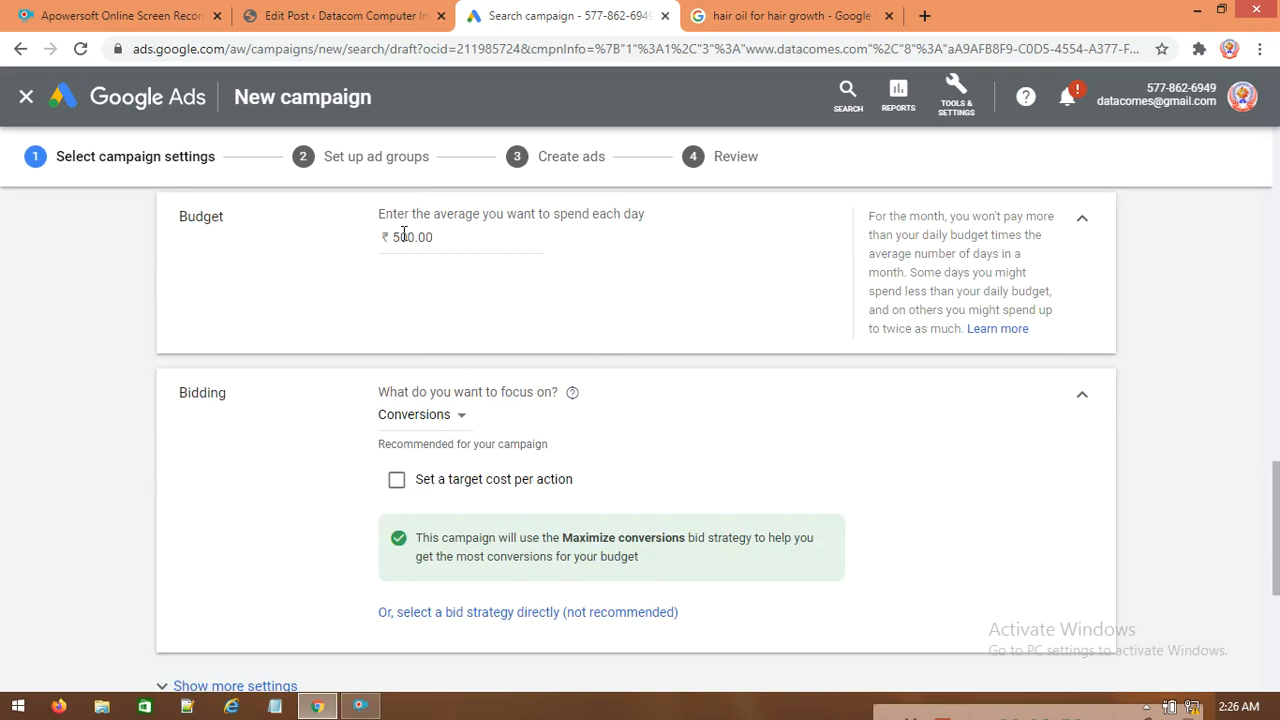
click(462, 420)
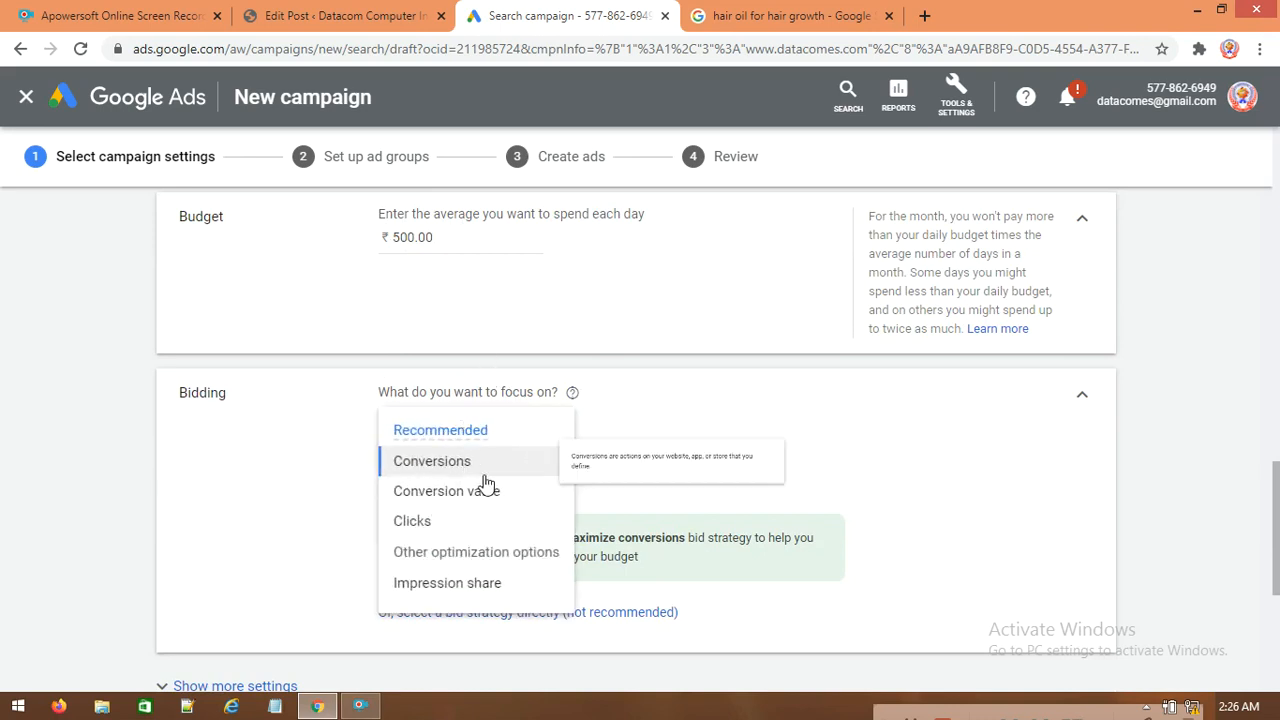
click(428, 523)
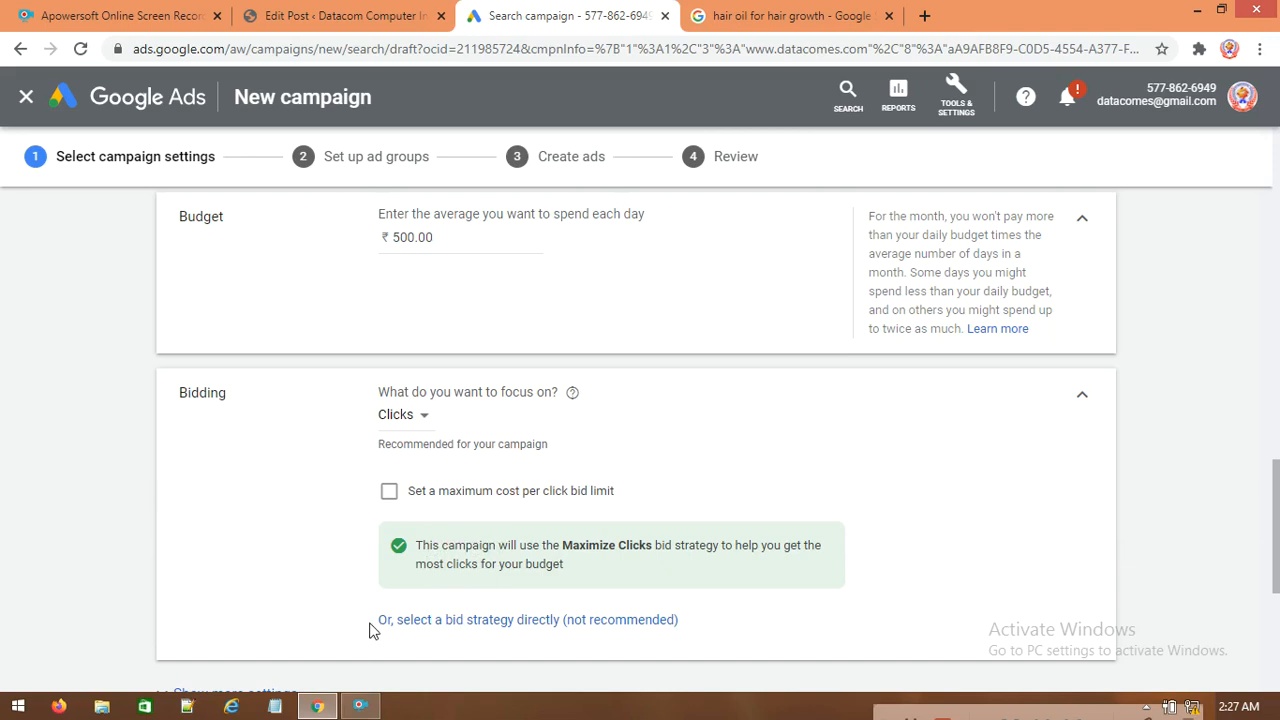
- Try a maximum cost per click bid limit of ₹30, and turn the limit off again
scroll(480, 632, down, 1)
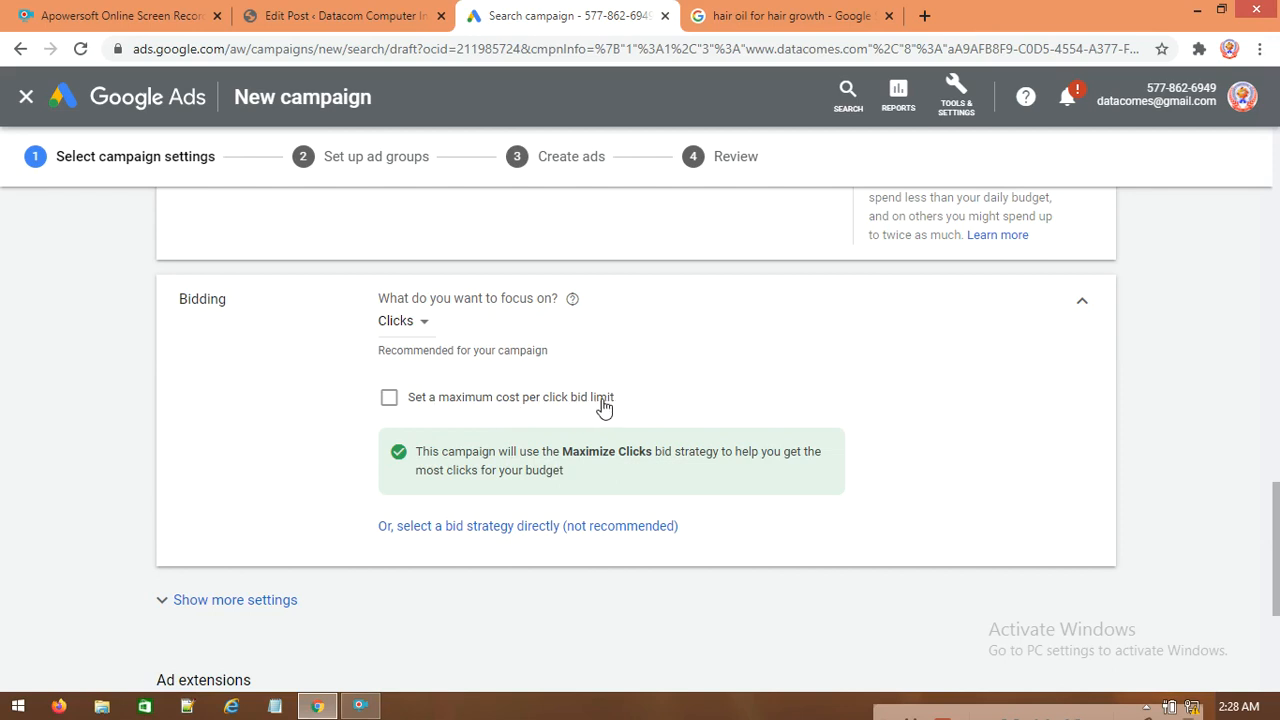
click(391, 402)
click(476, 466)
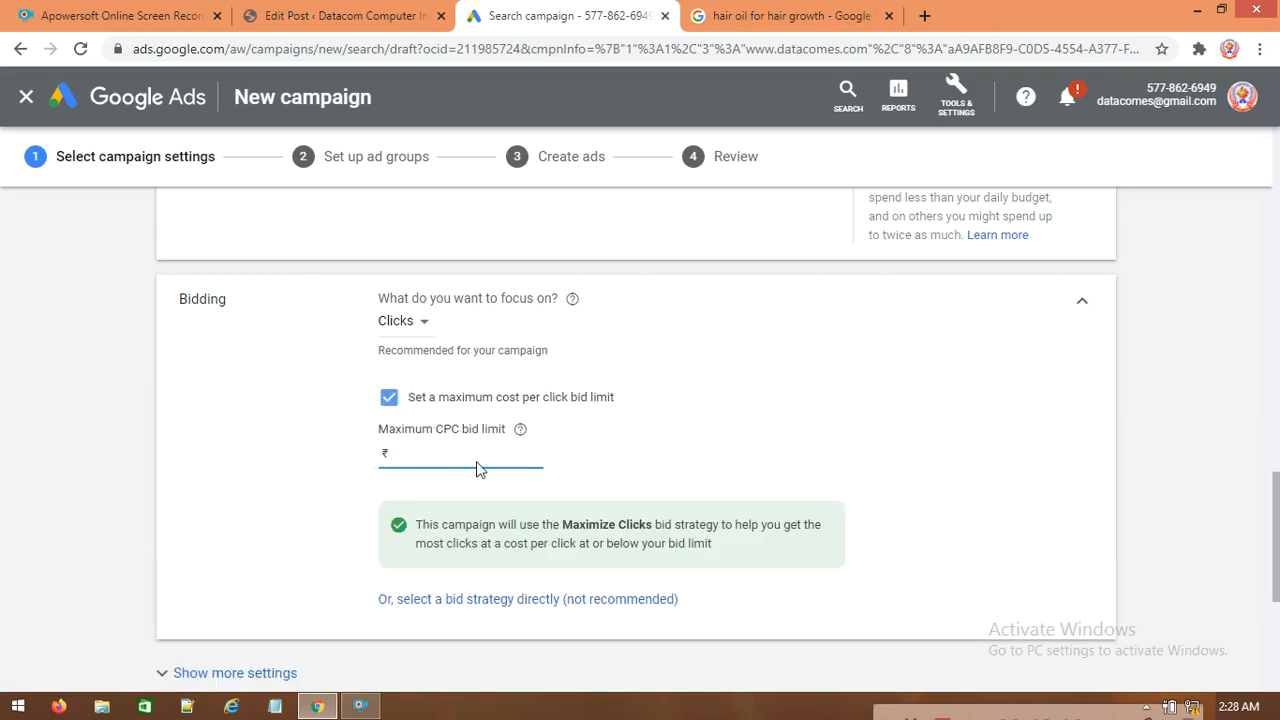
text(30)
click(390, 401)
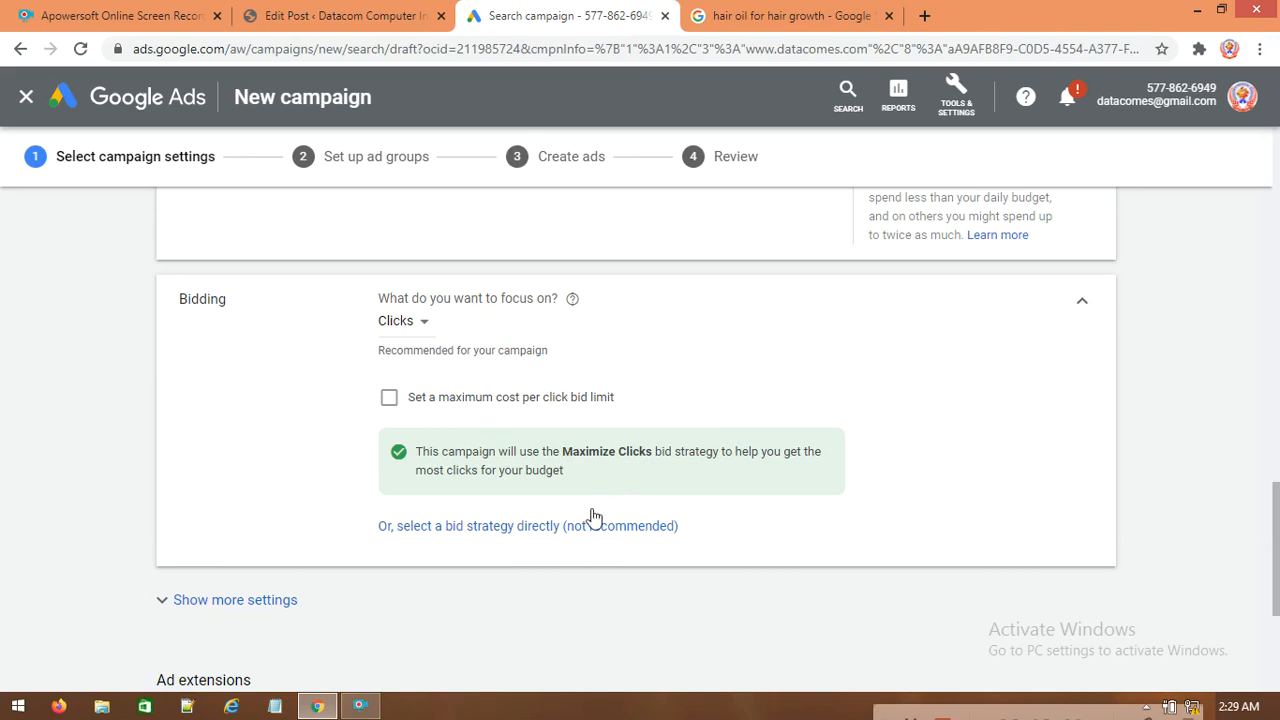
- Review the ad extension types, examine the extension links on an ad in the hair oil search results, and return to the campaign settings
scroll(500, 515, down, 2)
scroll(215, 528, down, 1)
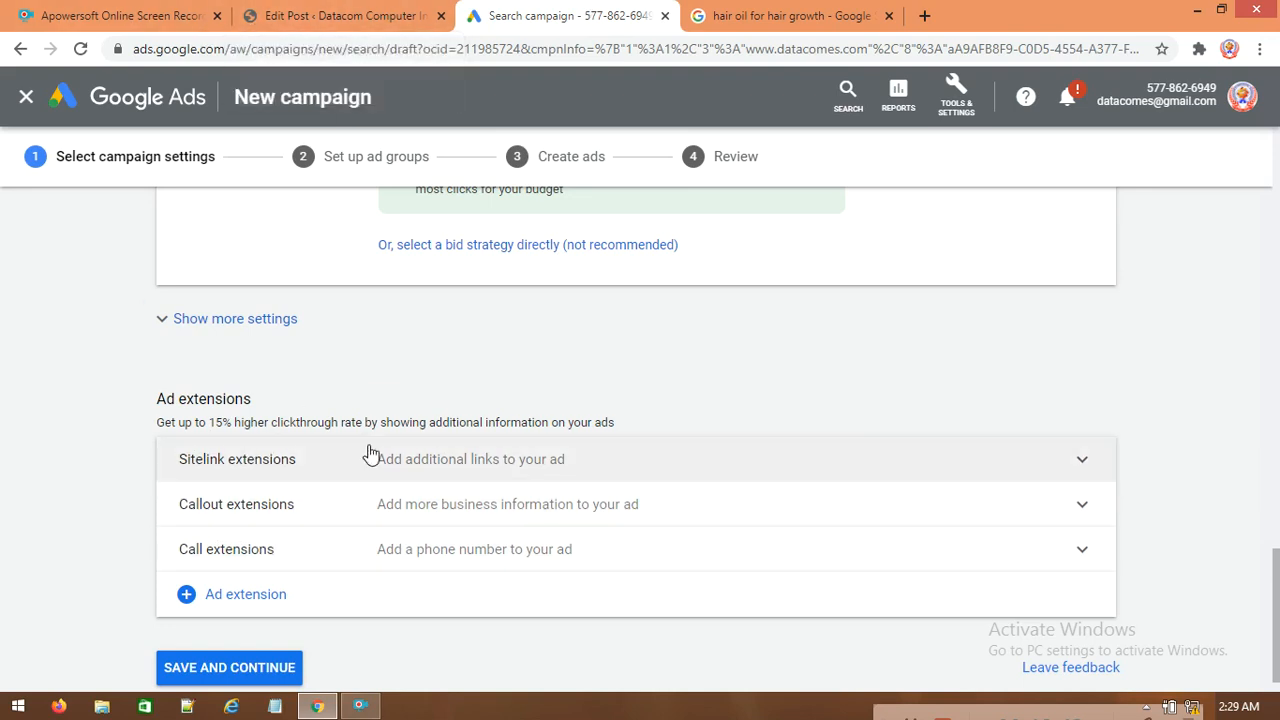
click(808, 12)
scroll(474, 429, down, 2)
scroll(478, 427, down, 6)
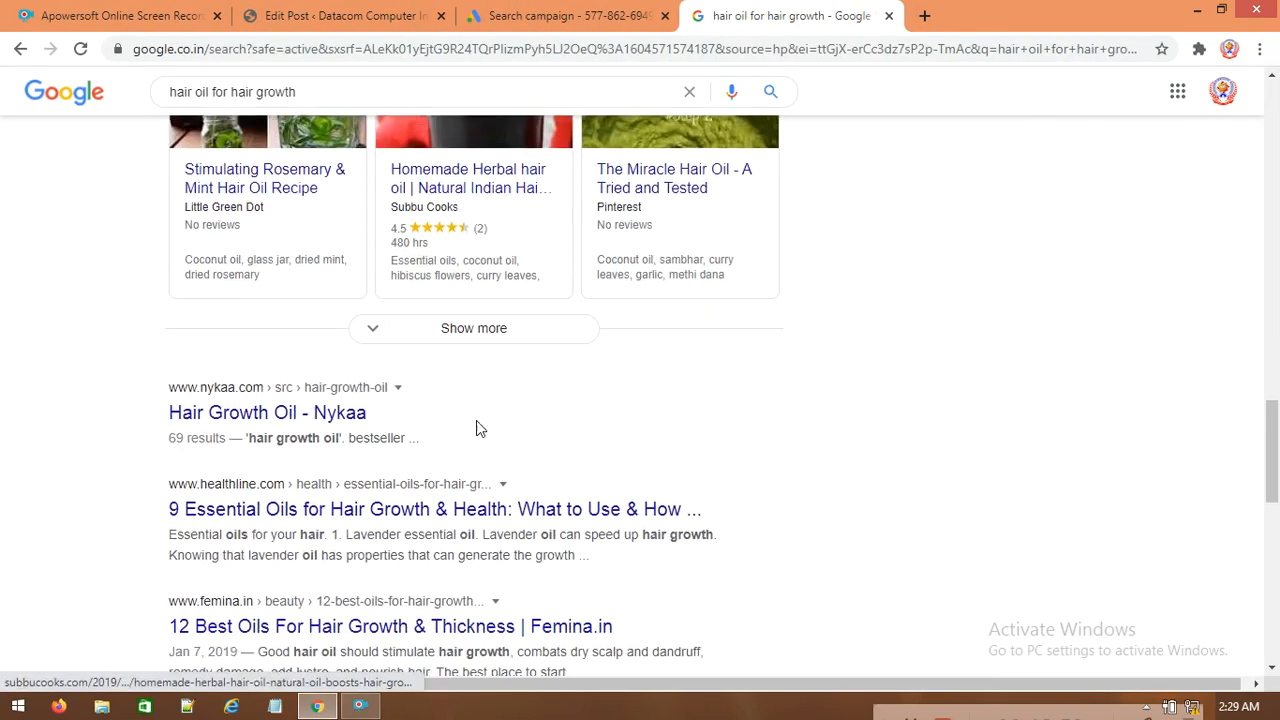
scroll(479, 423, down, 1)
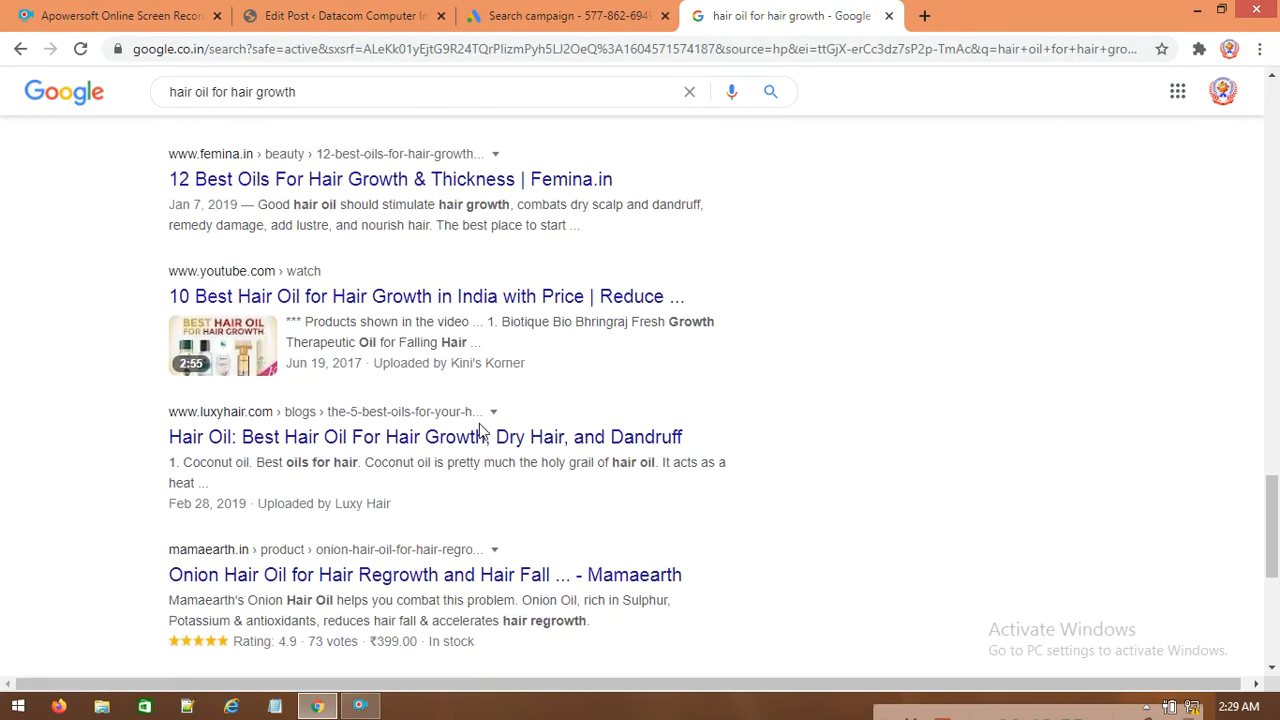
scroll(480, 430, down, 3)
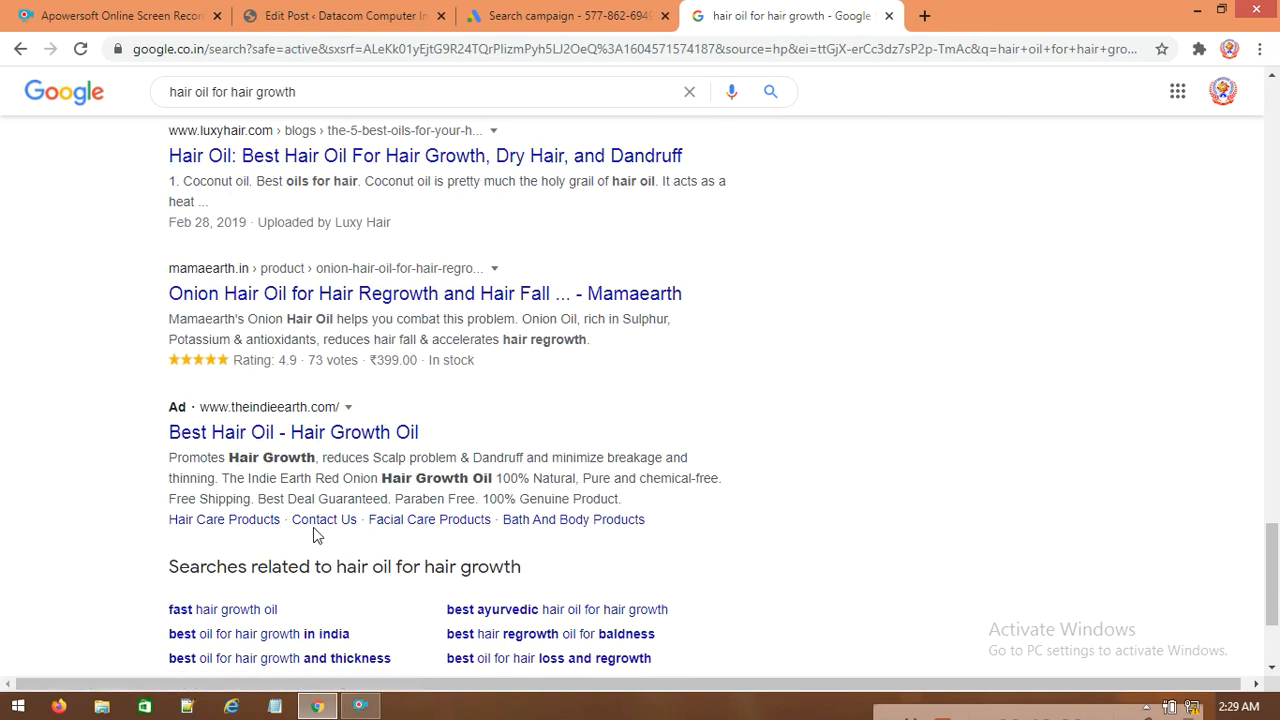
click(560, 12)
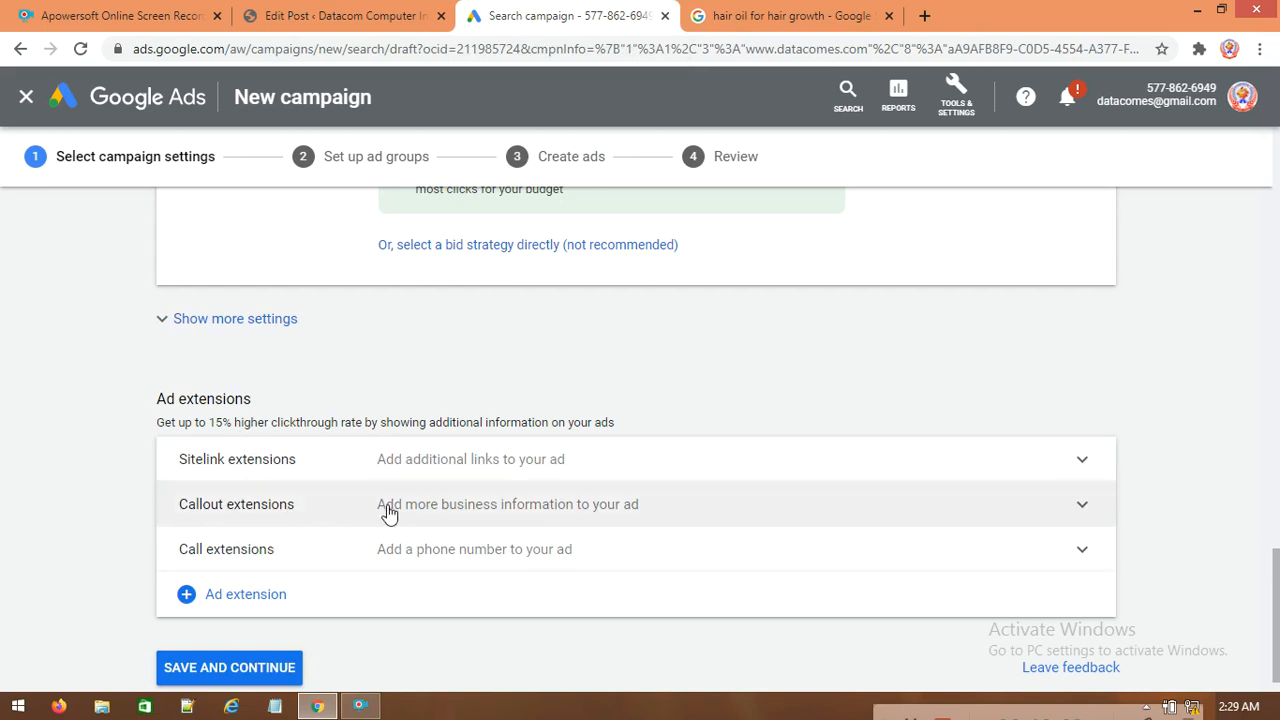
- Save the campaign settings without adding any ad extensions and continue to the ad group setup
scroll(350, 565, down, 1)
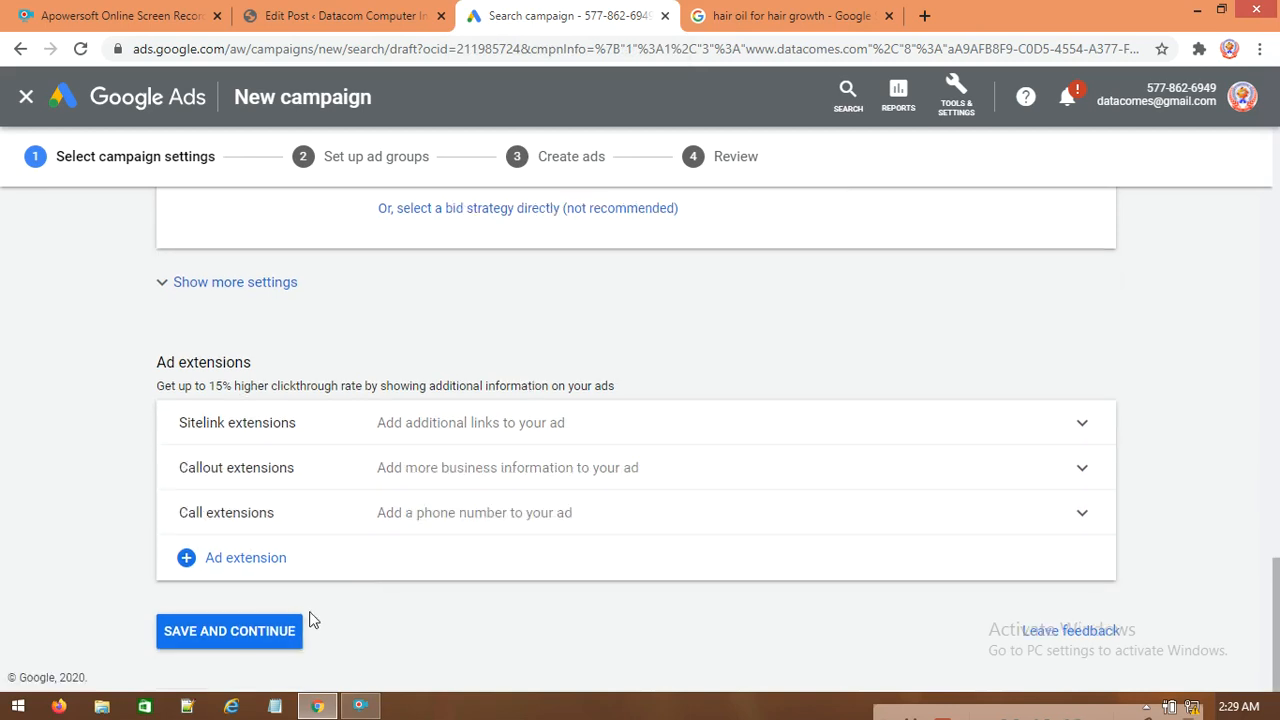
click(229, 637)
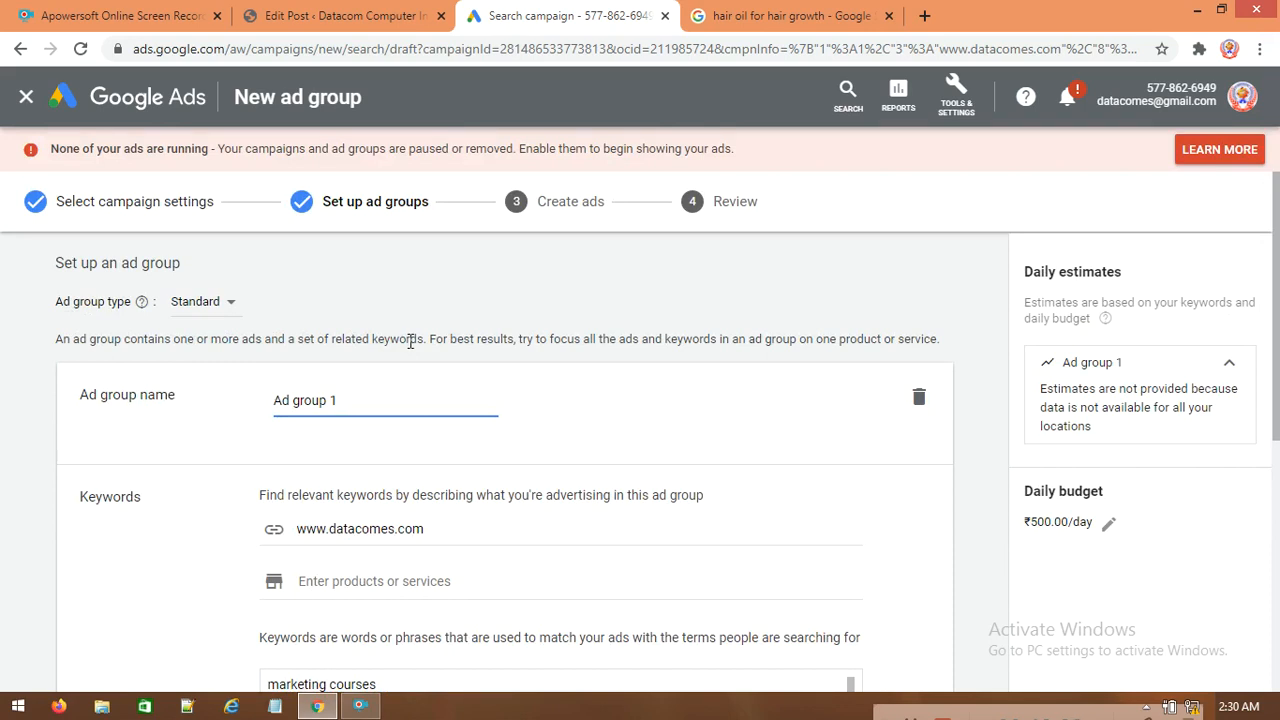
- Name the ad group "digital marketing"
scroll(210, 445, down, 1)
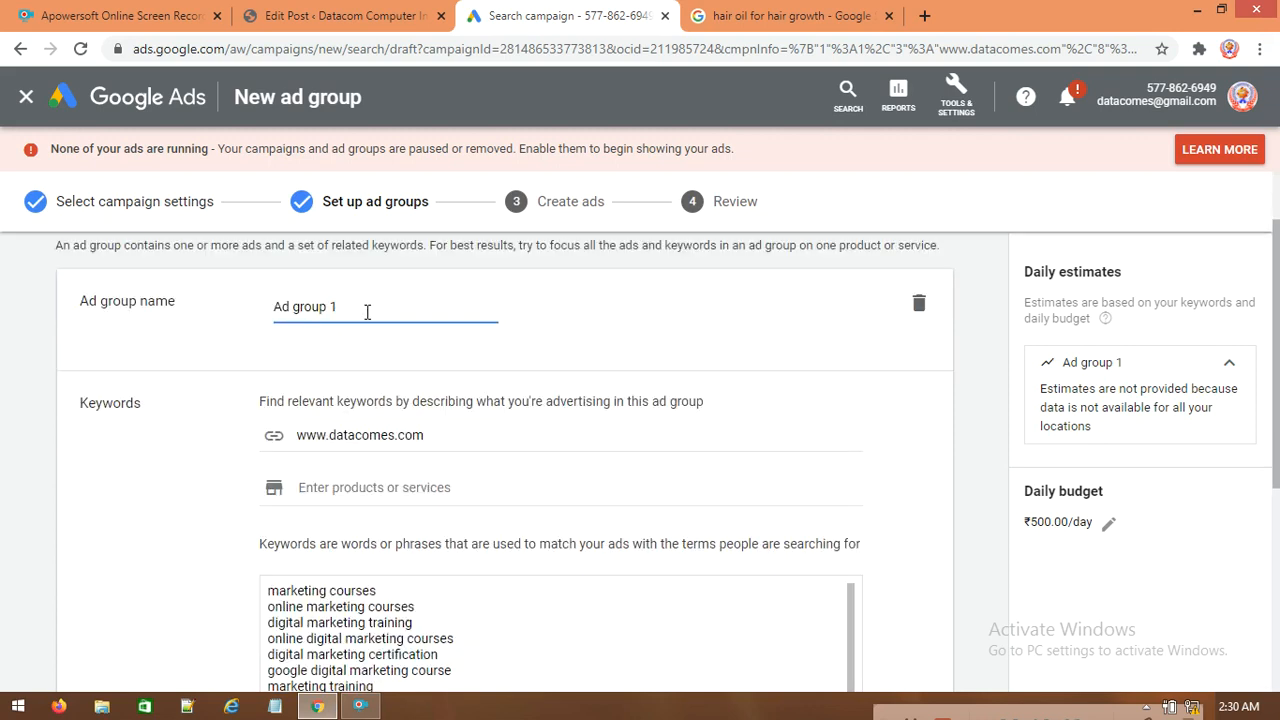
drag(367, 311, 260, 314)
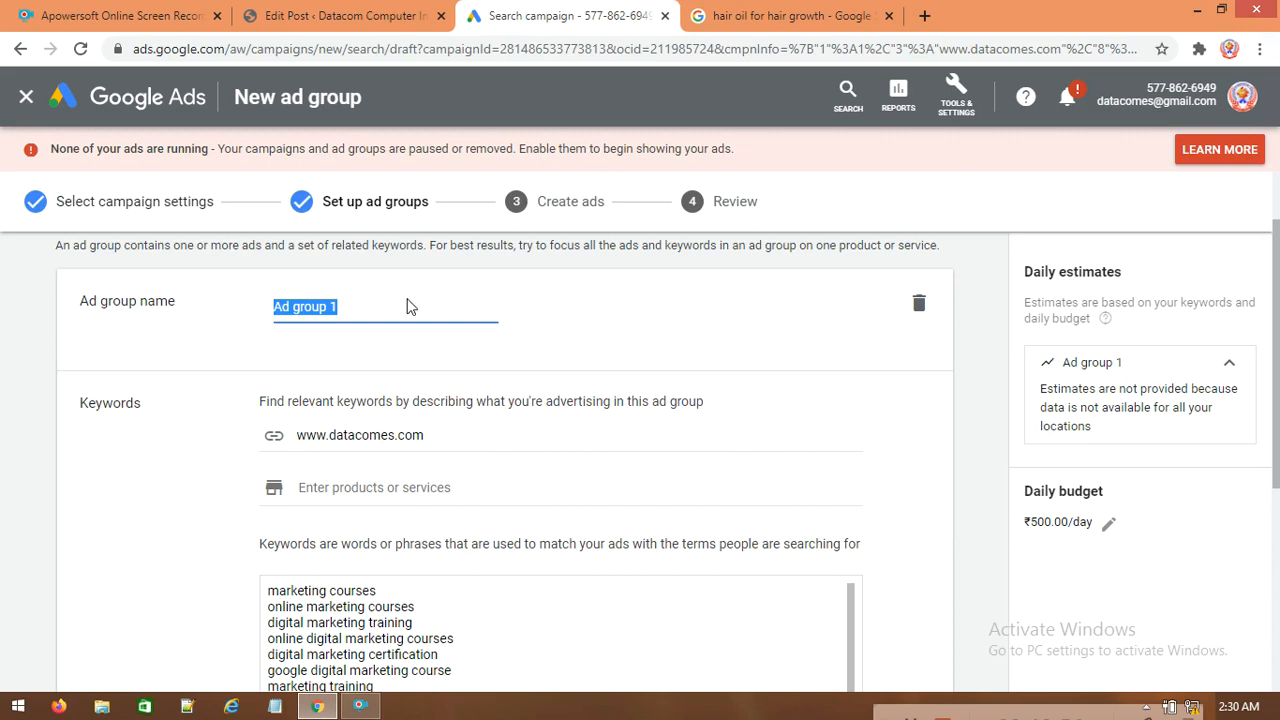
text(digital)
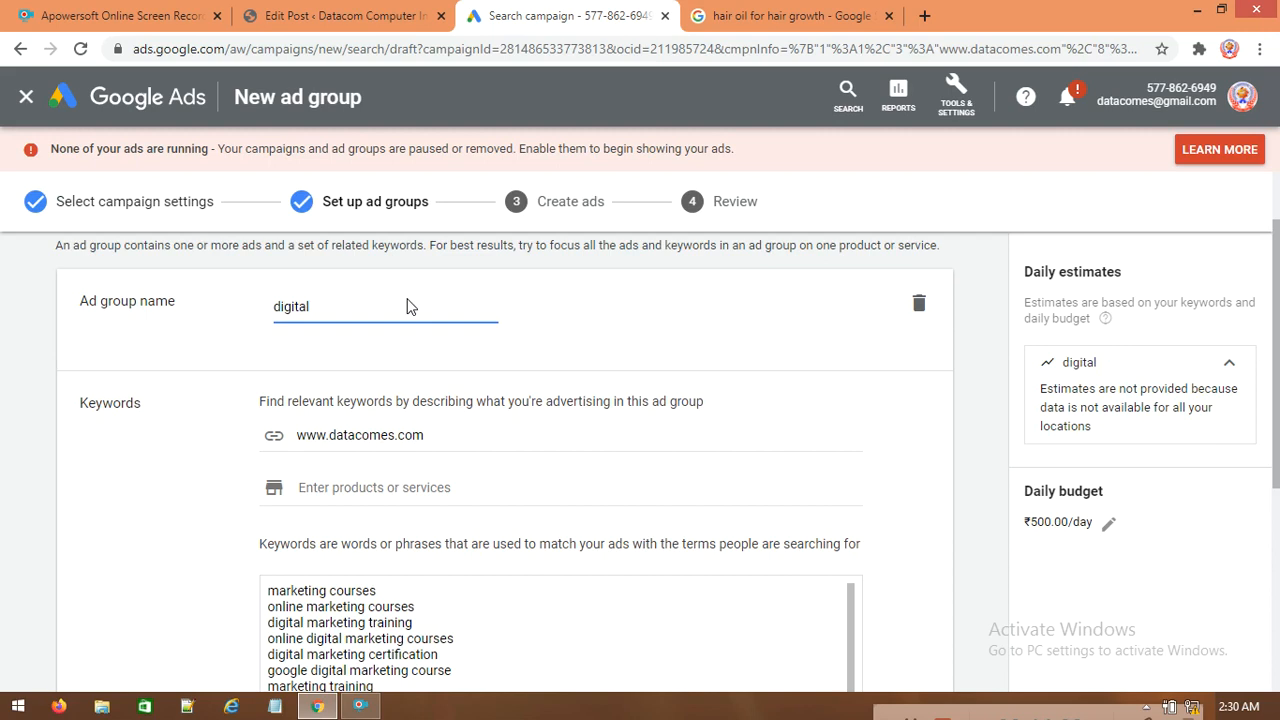
text(marketing)
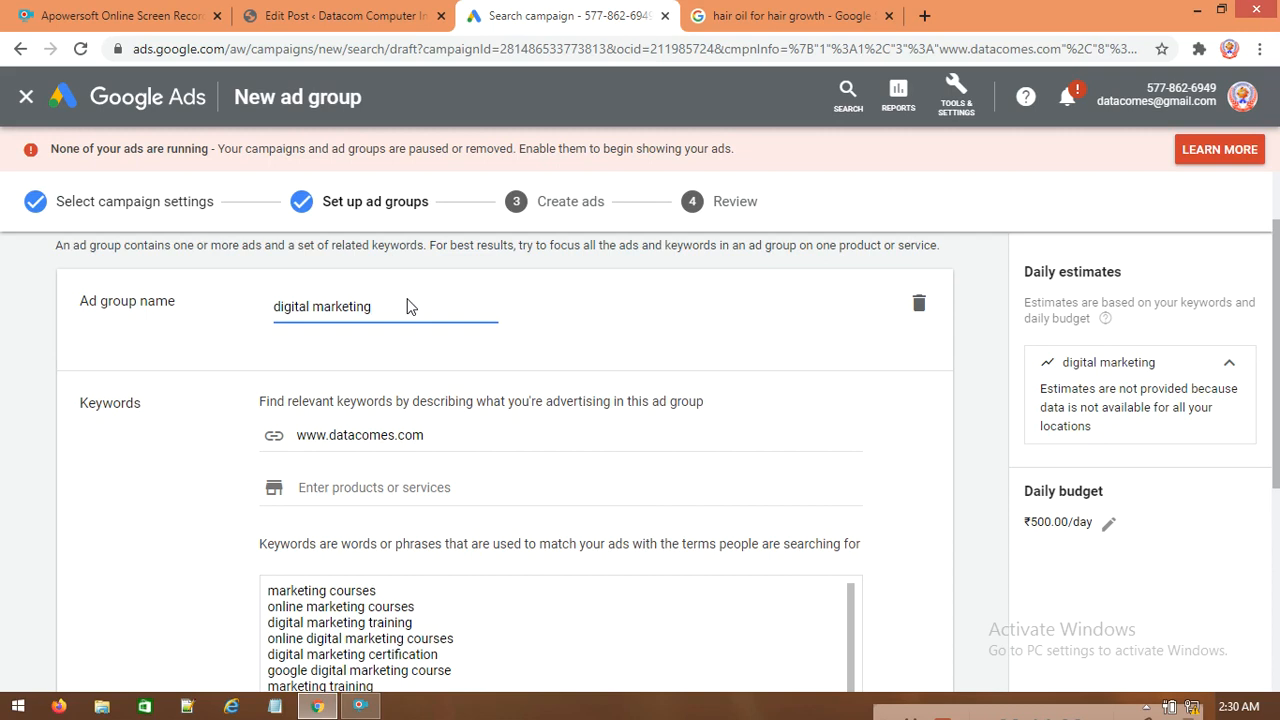
- Add "digital marketing" as a product or service for finding the ad group's keywords
scroll(244, 534, down, 1)
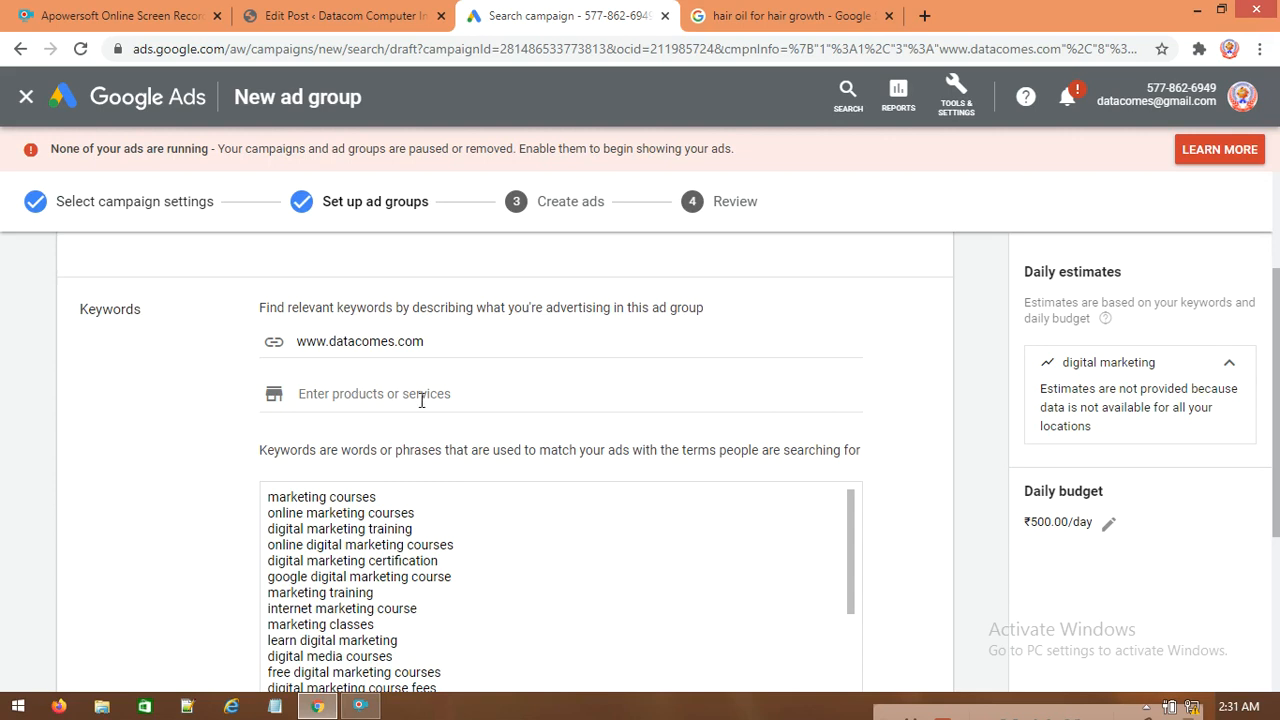
click(367, 393)
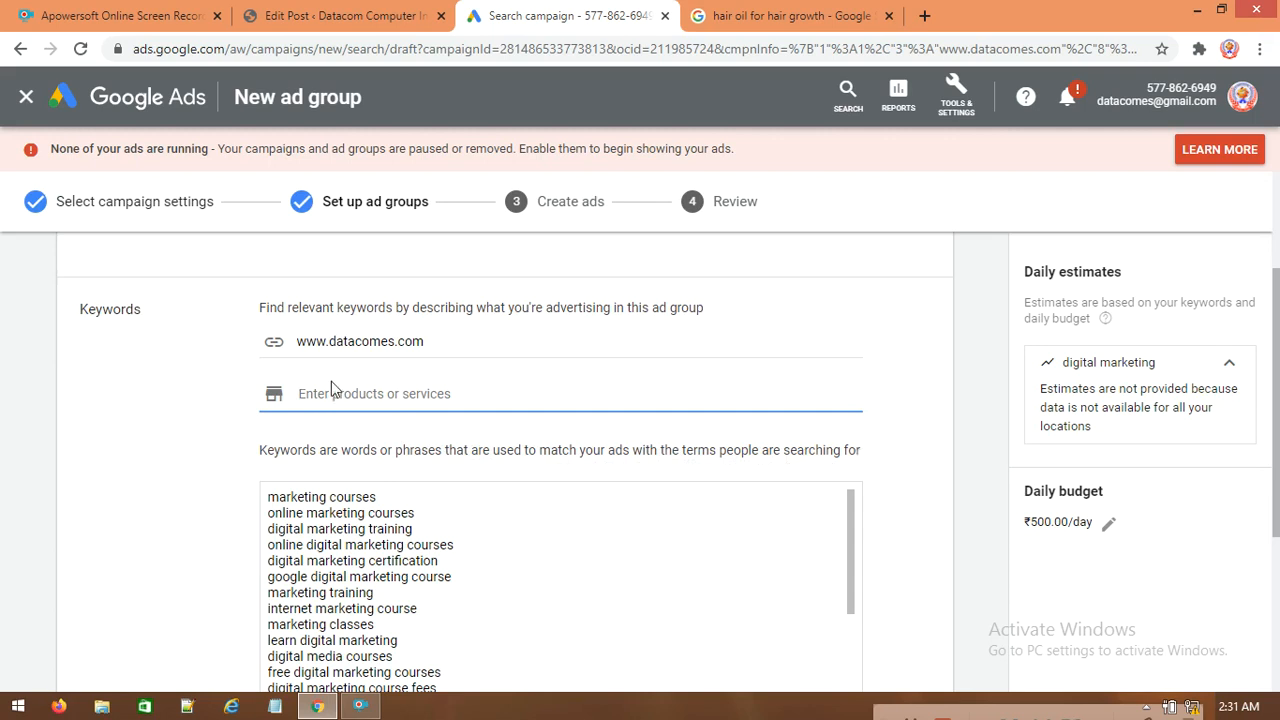
text(digita)
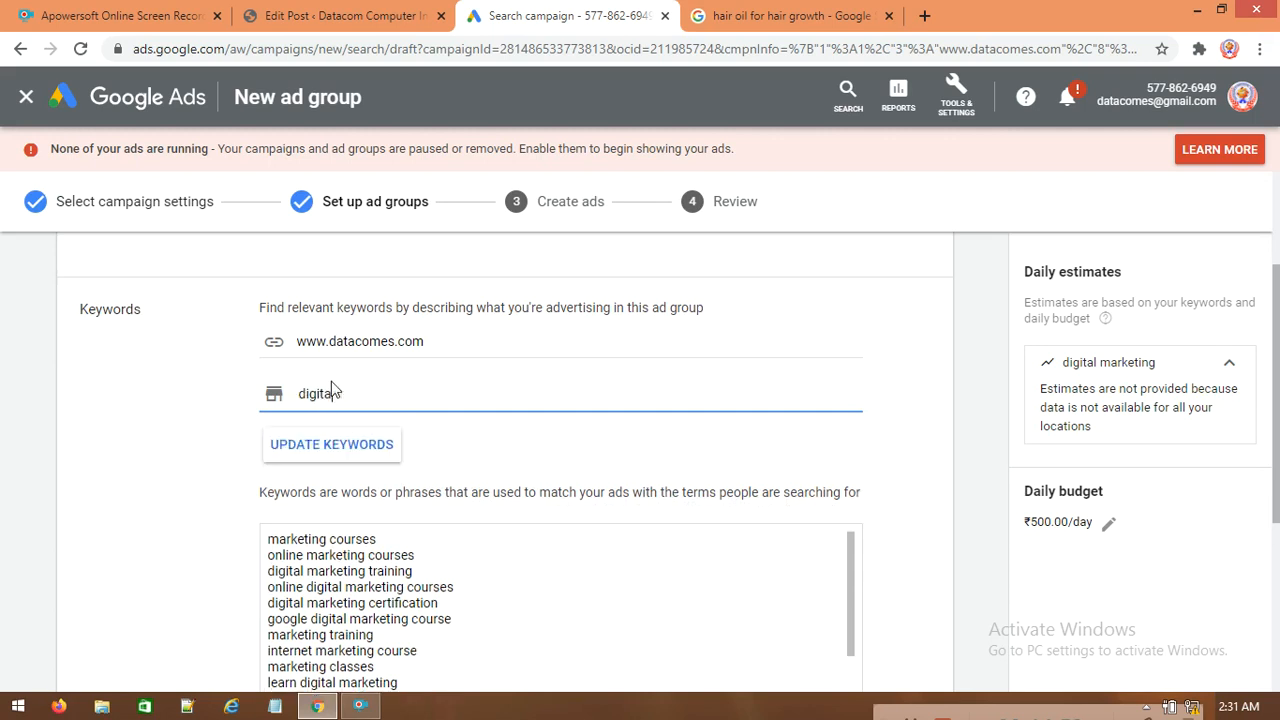
text(l marketing)
key(Return)
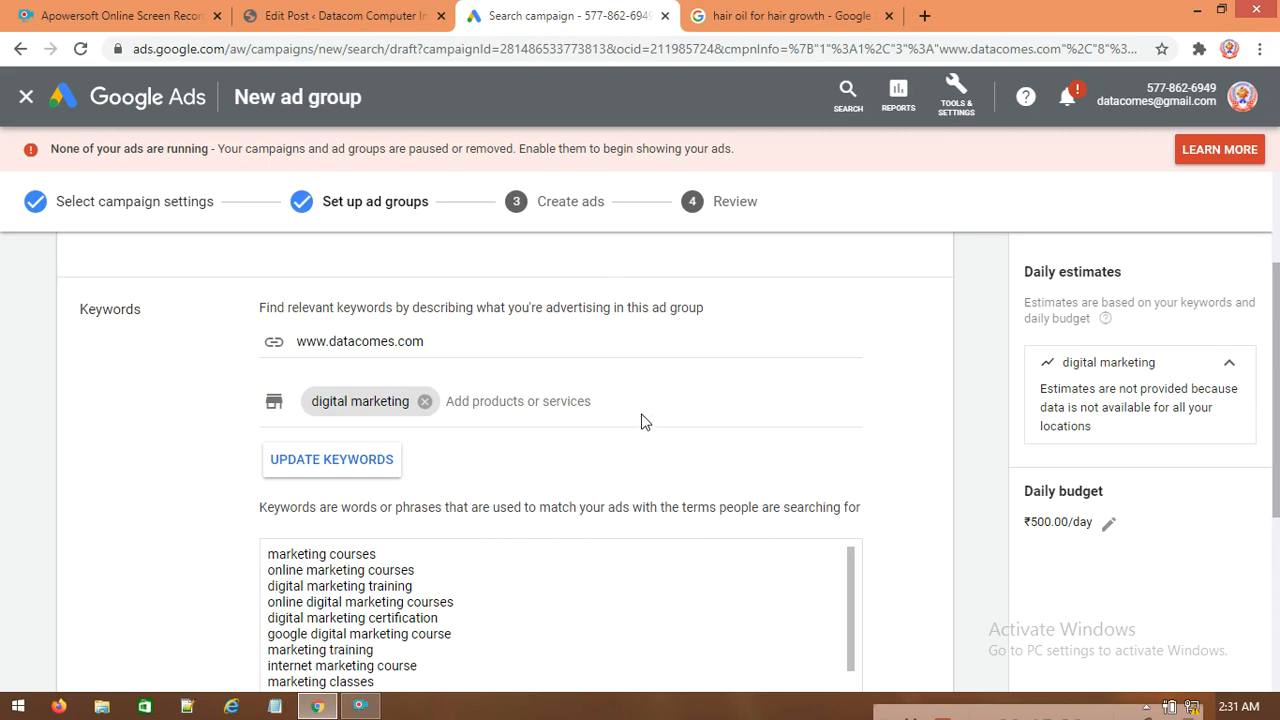
- Review the ad group's keyword list and match types, then save the ad group and continue to ad creation
scroll(508, 523, down, 5)
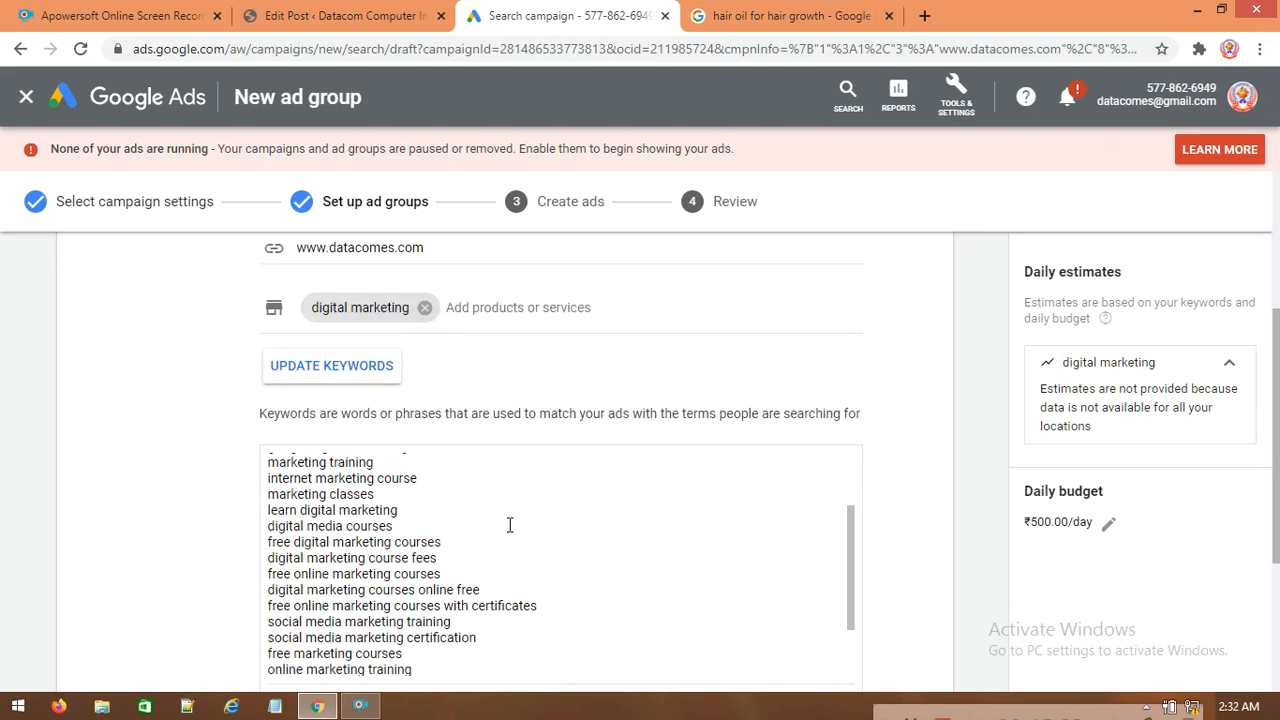
scroll(908, 437, down, 2)
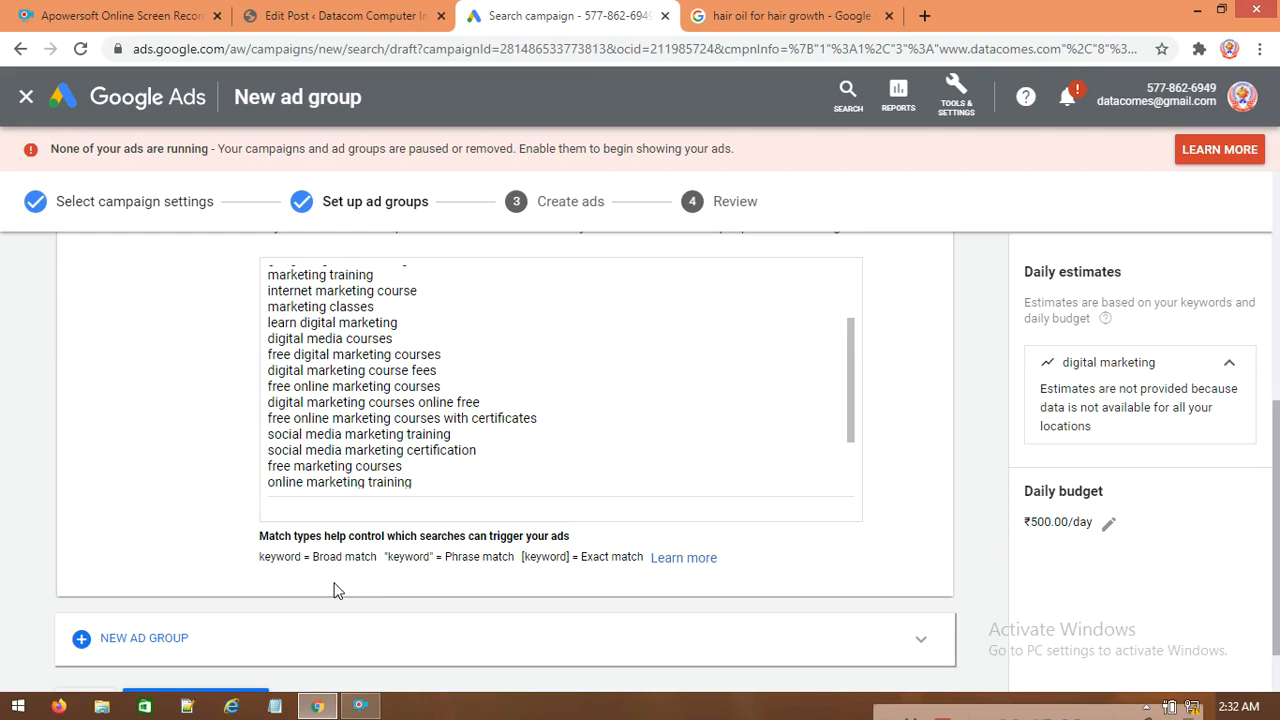
scroll(338, 586, down, 1)
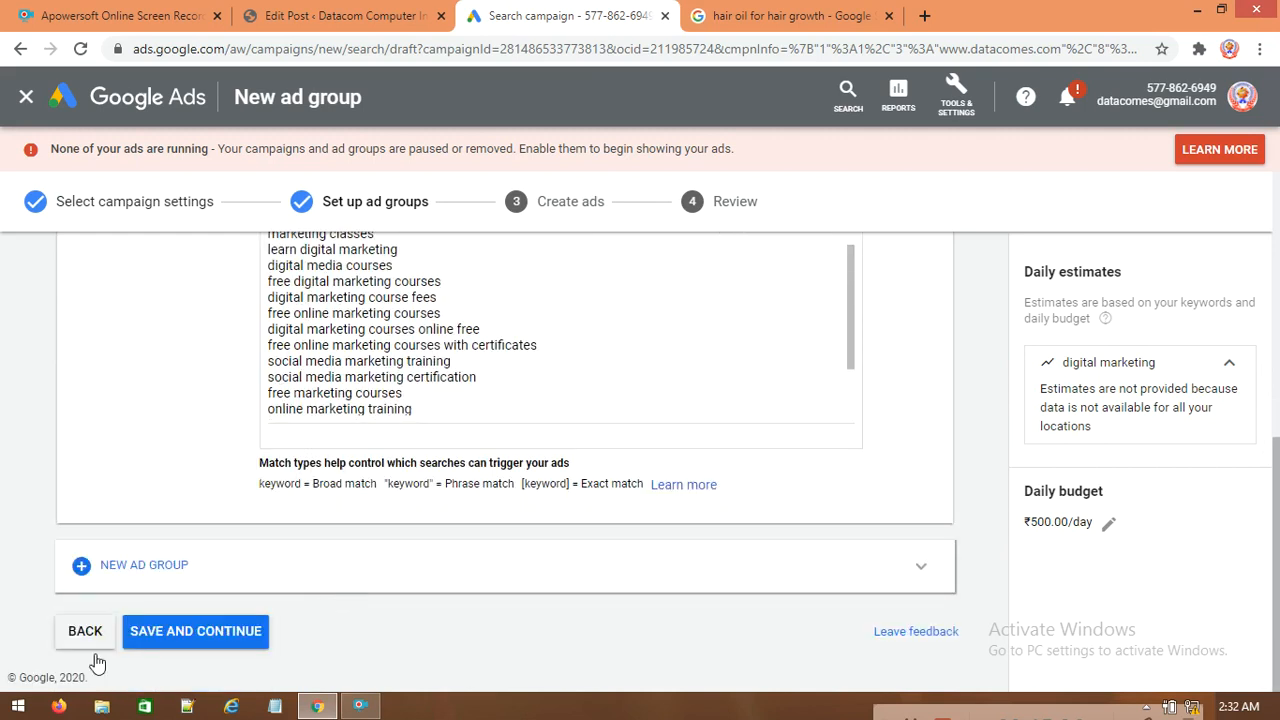
click(197, 638)
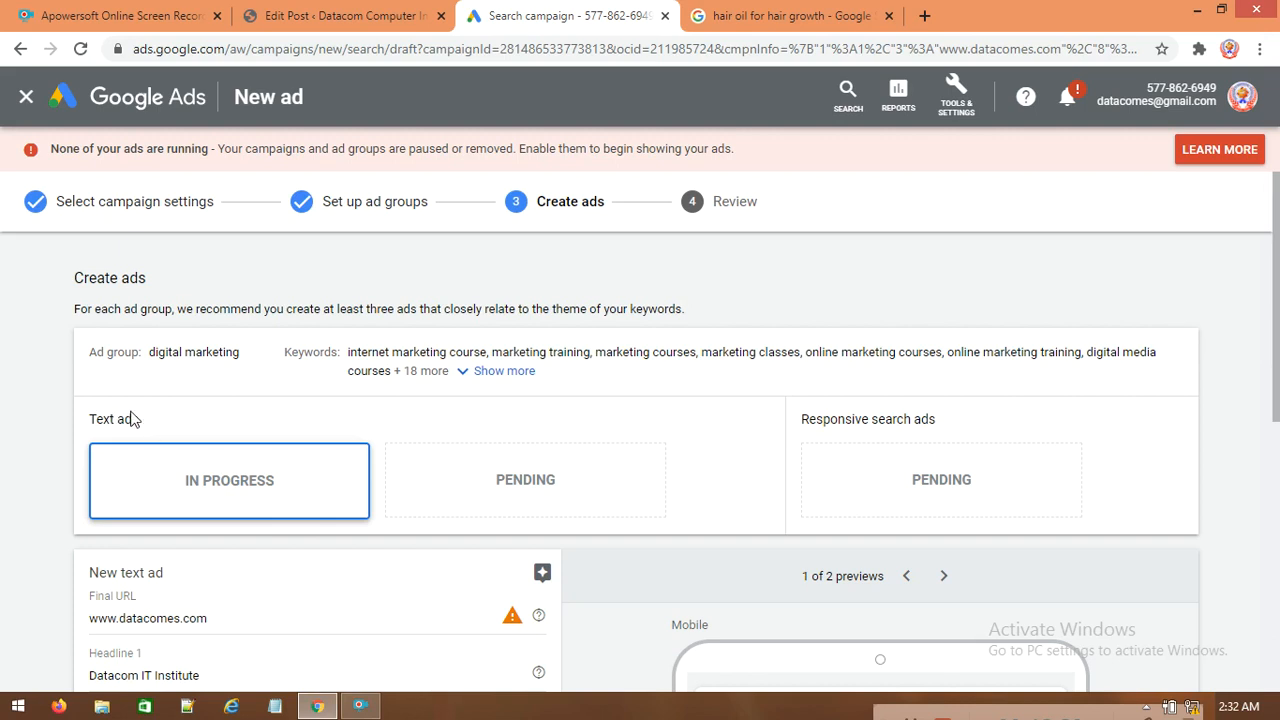
- Set Headline 1 of the new text ad to "Best Digital Marketing Course"
scroll(302, 548, down, 2)
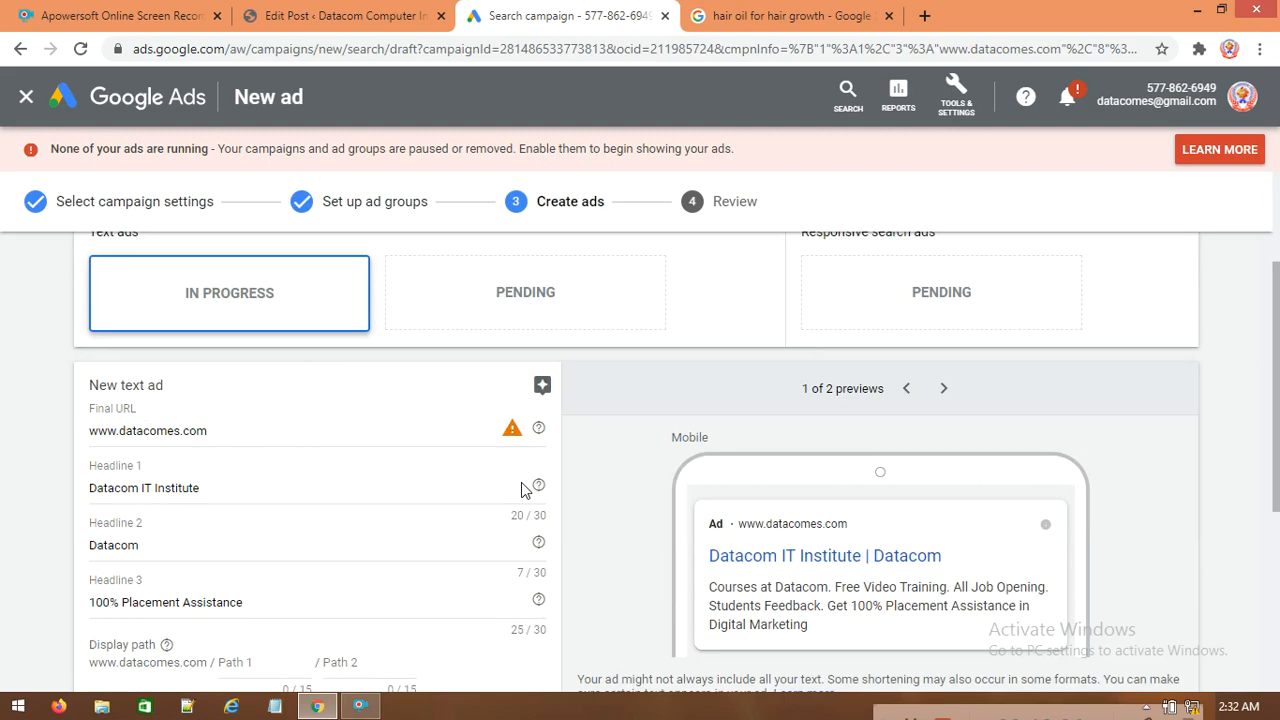
scroll(506, 490, down, 1)
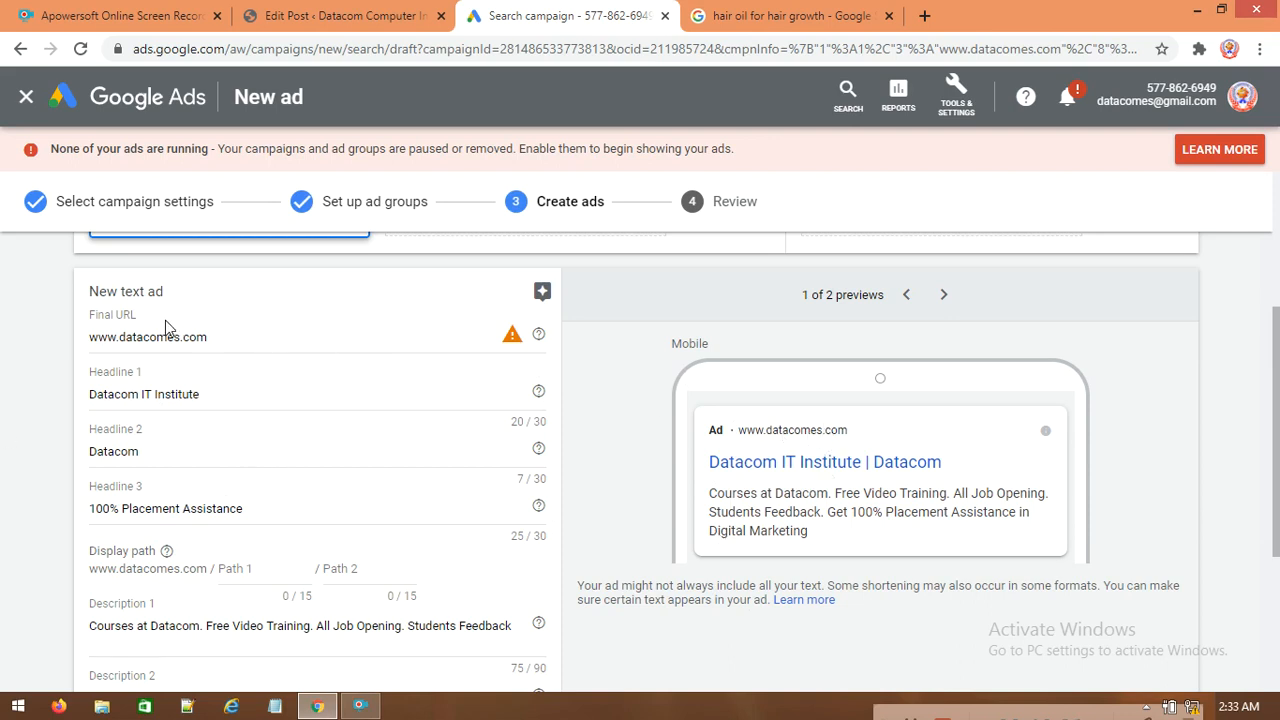
click(270, 344)
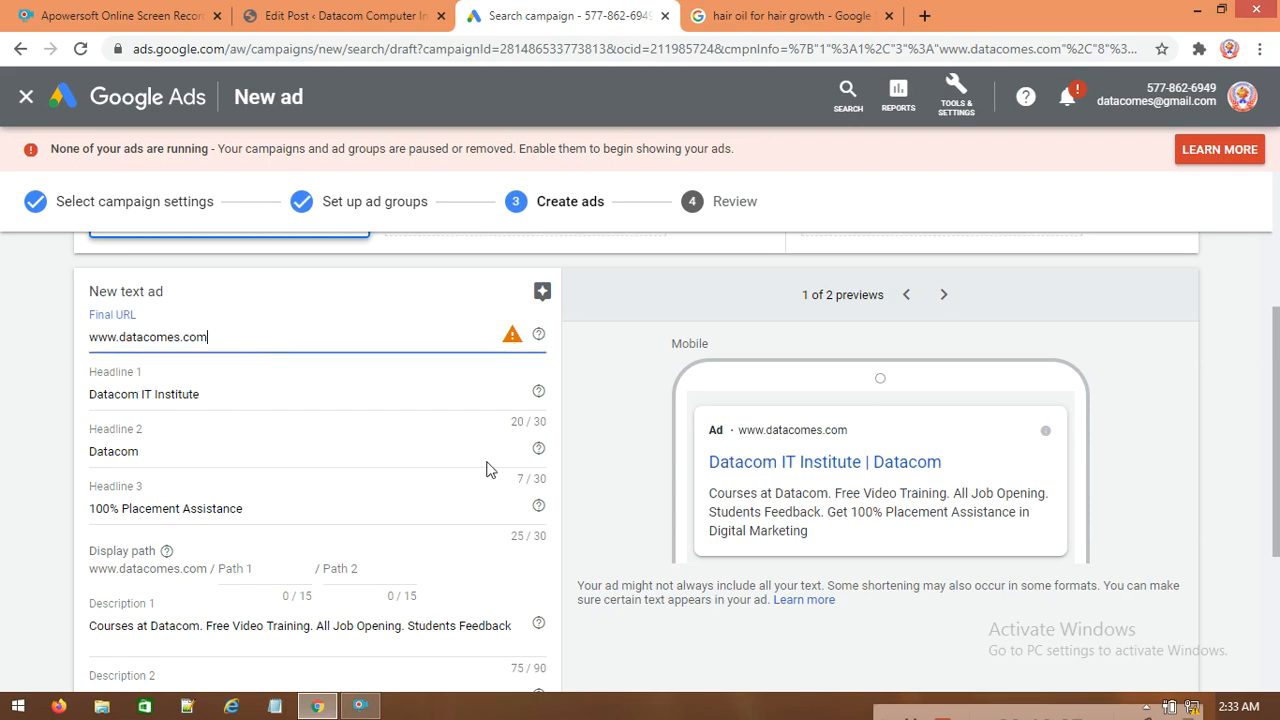
click(286, 400)
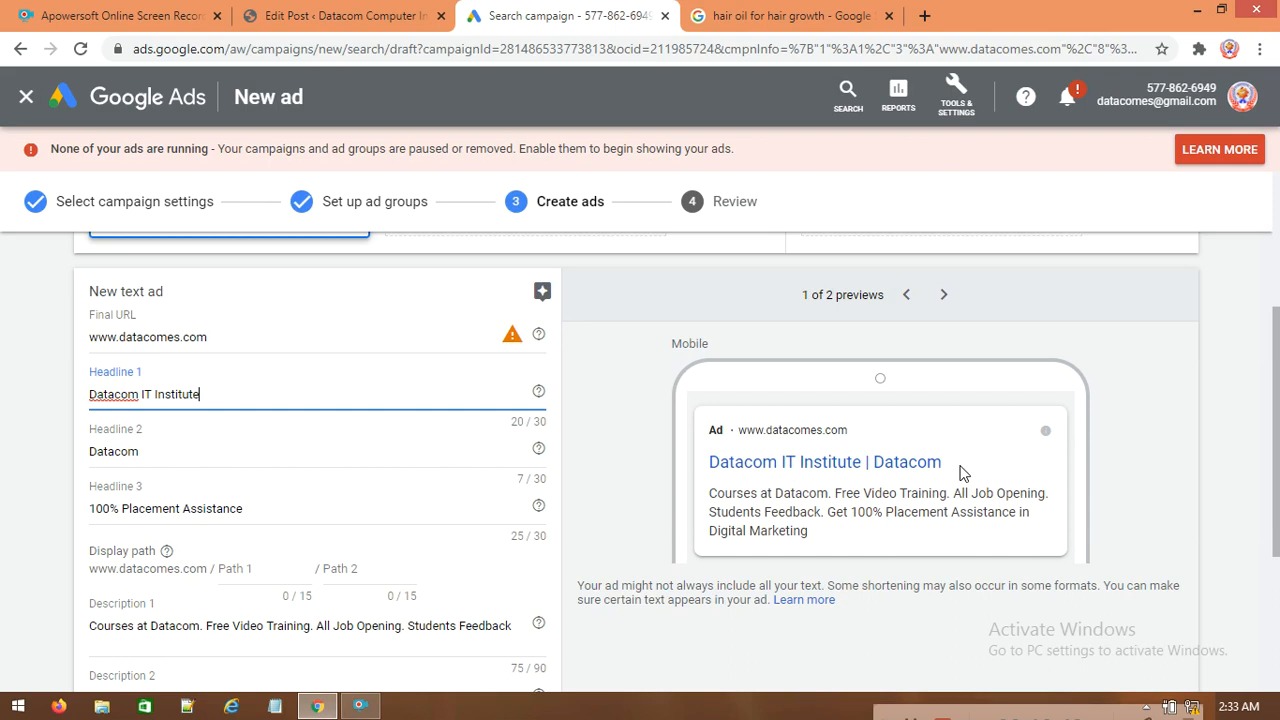
drag(306, 391, 5, 390)
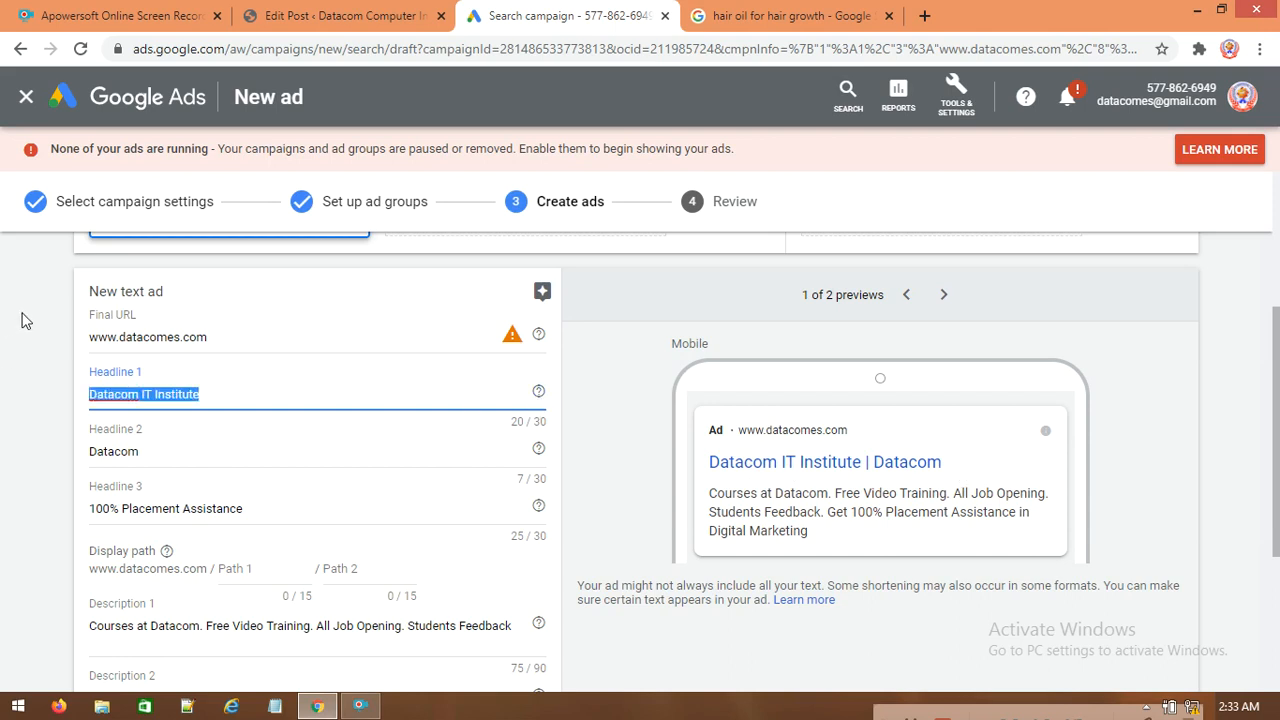
text(Best )
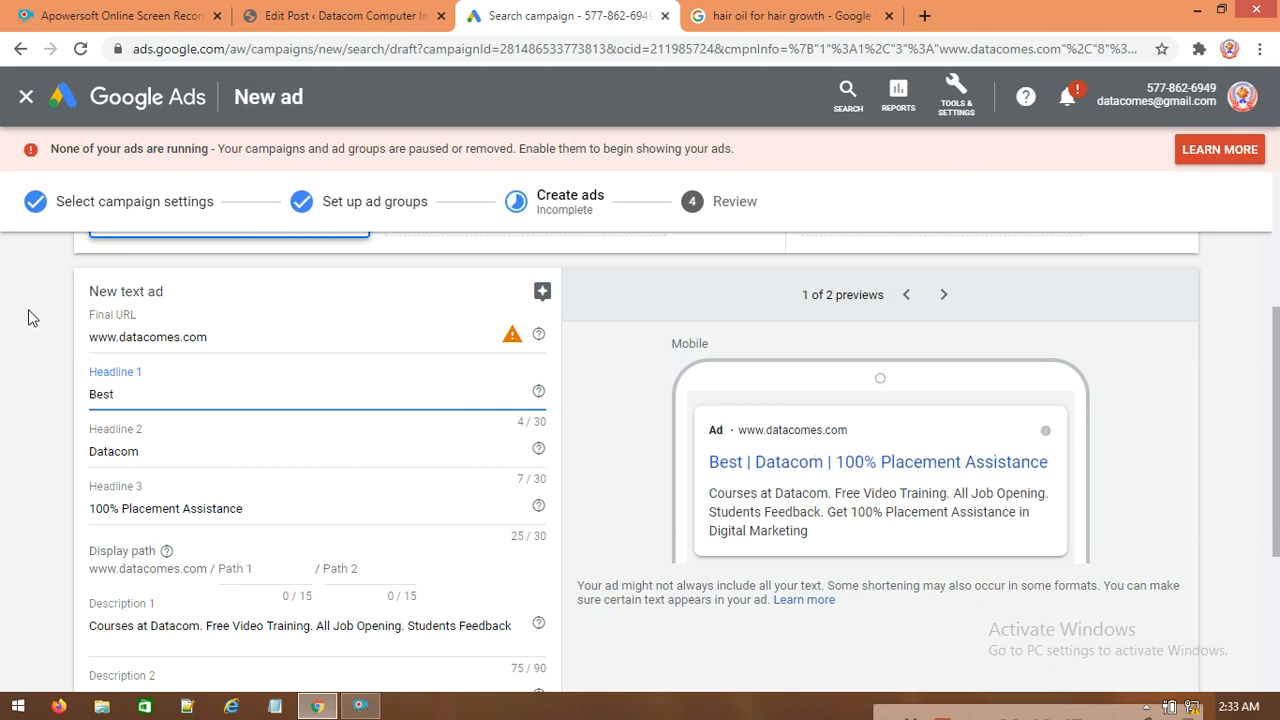
text(Digi)
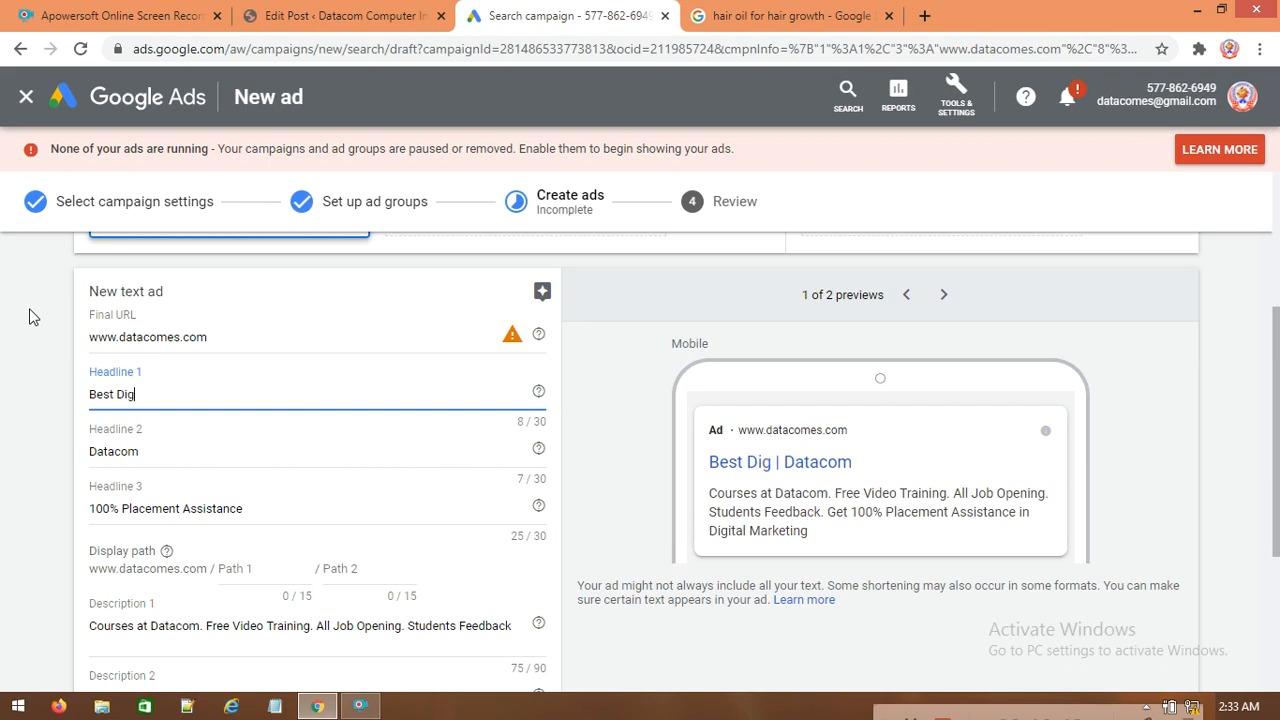
text(l )
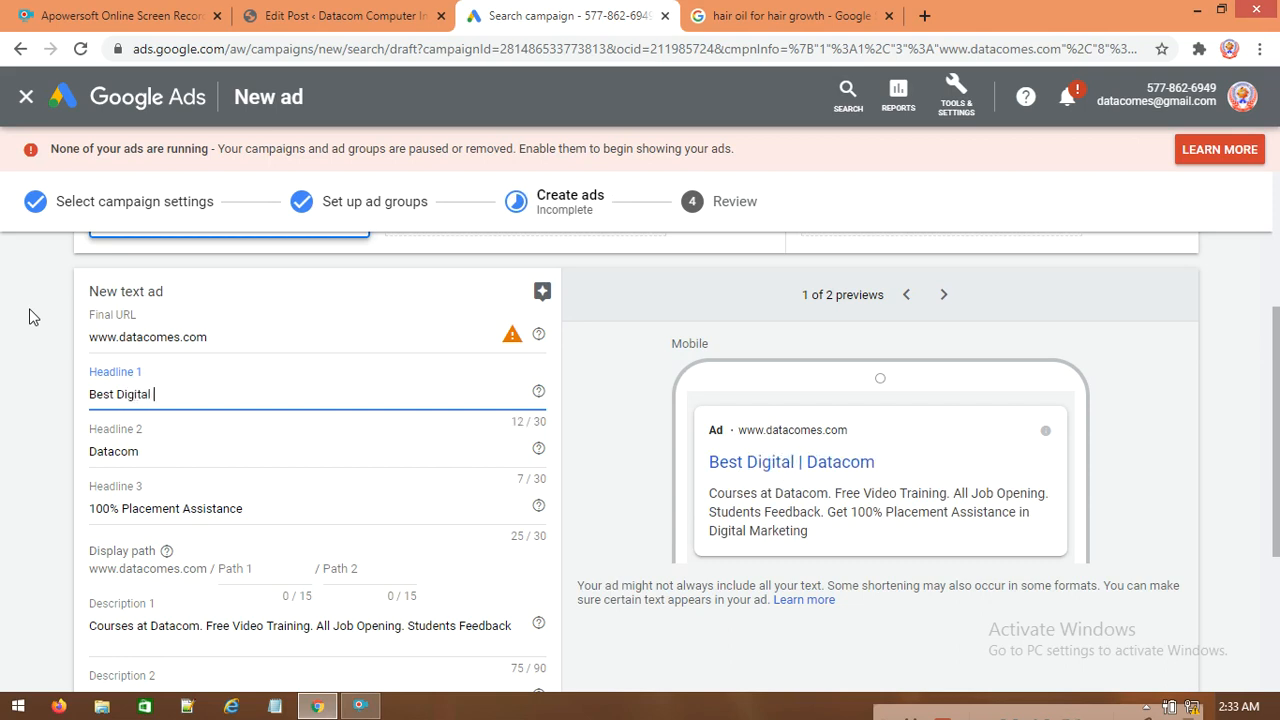
text(Marketing)
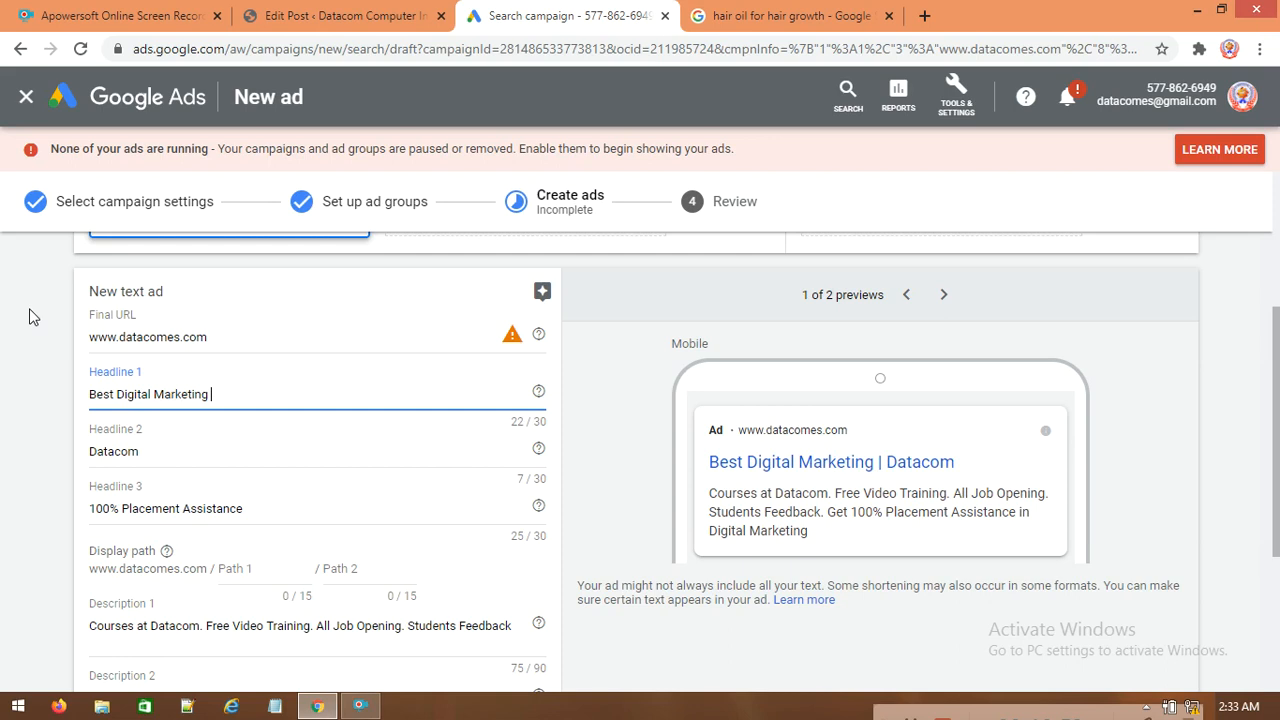
text(Course)
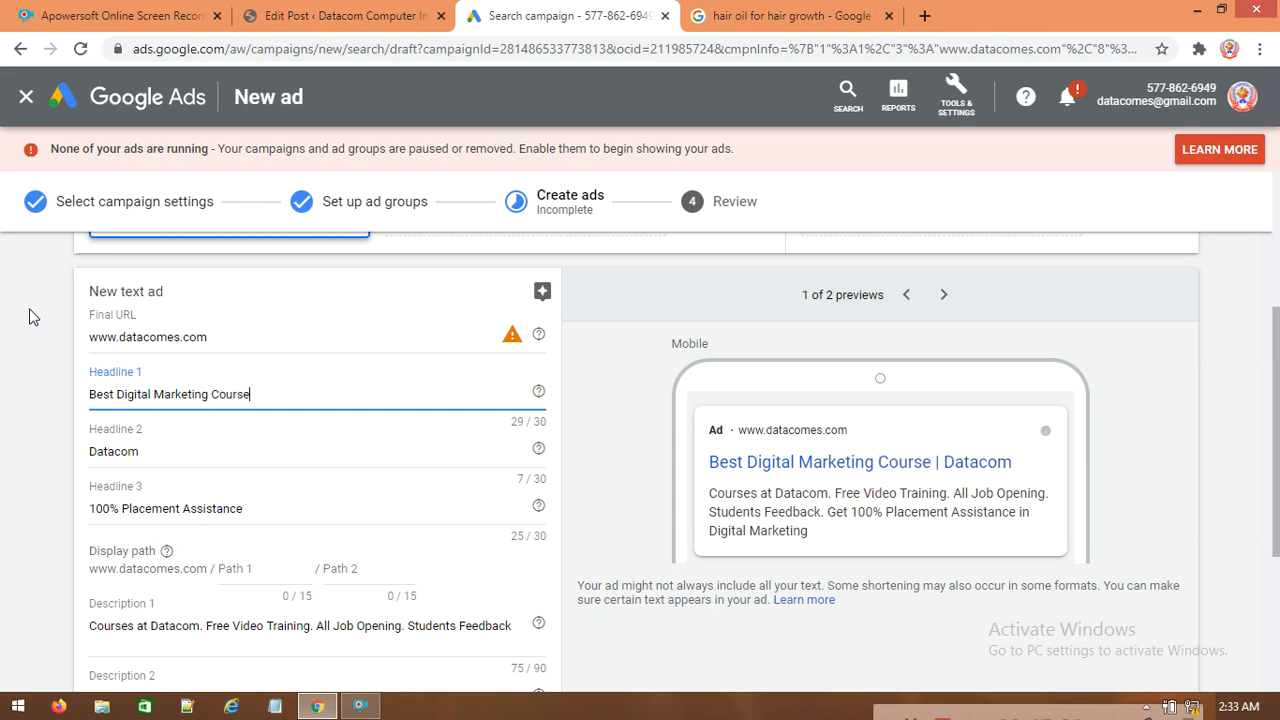
- Set Headline 2 of the text ad to "Datacom IT Institute"
double_click(142, 452)
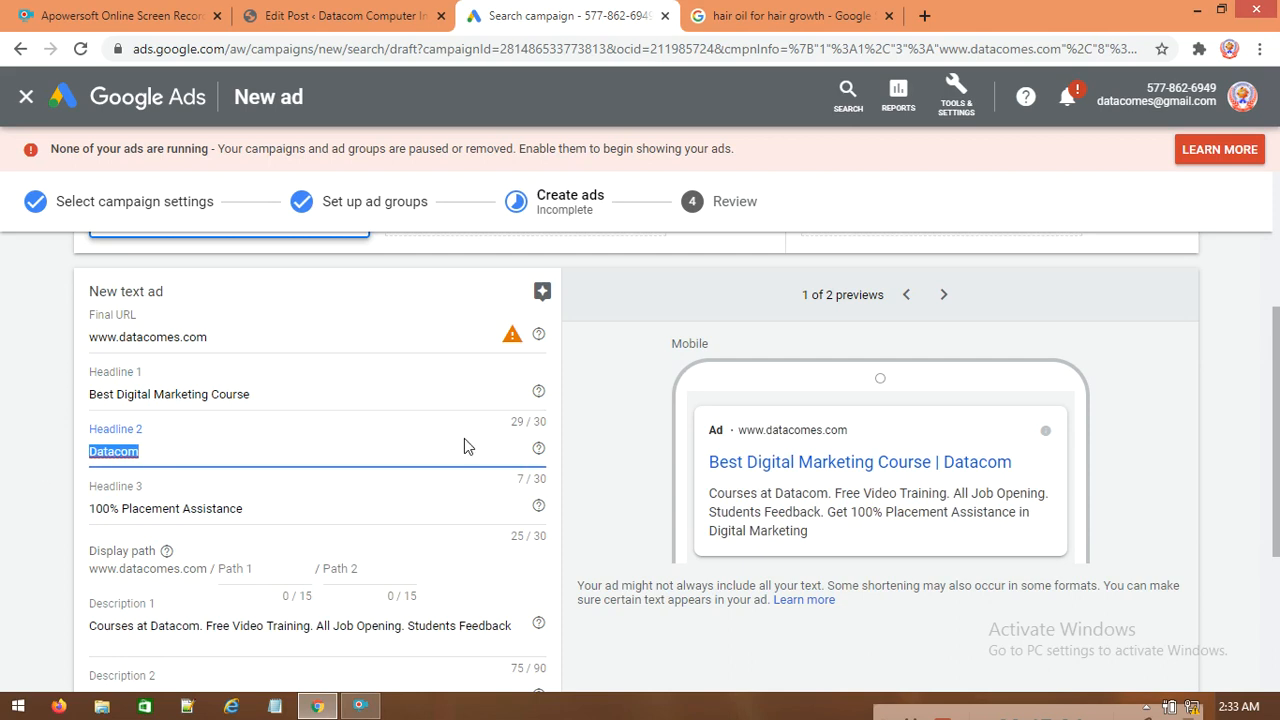
text(Datacom IT I)
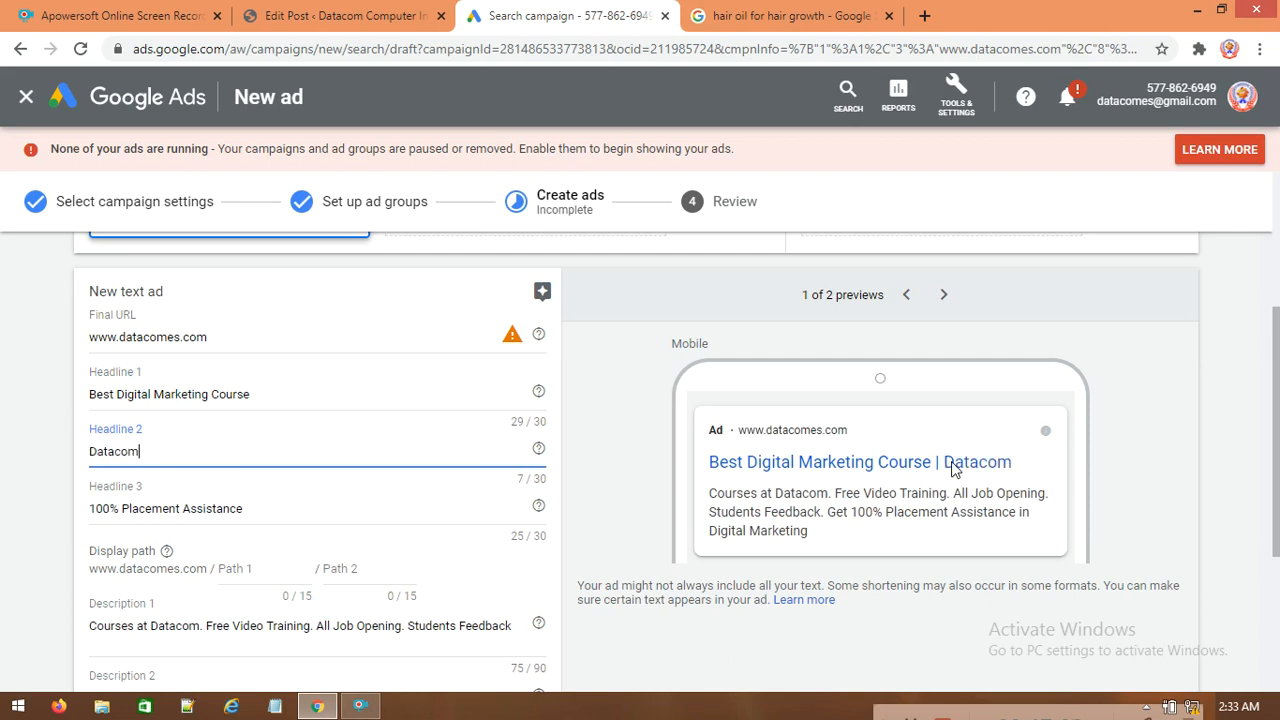
text(nstitute)
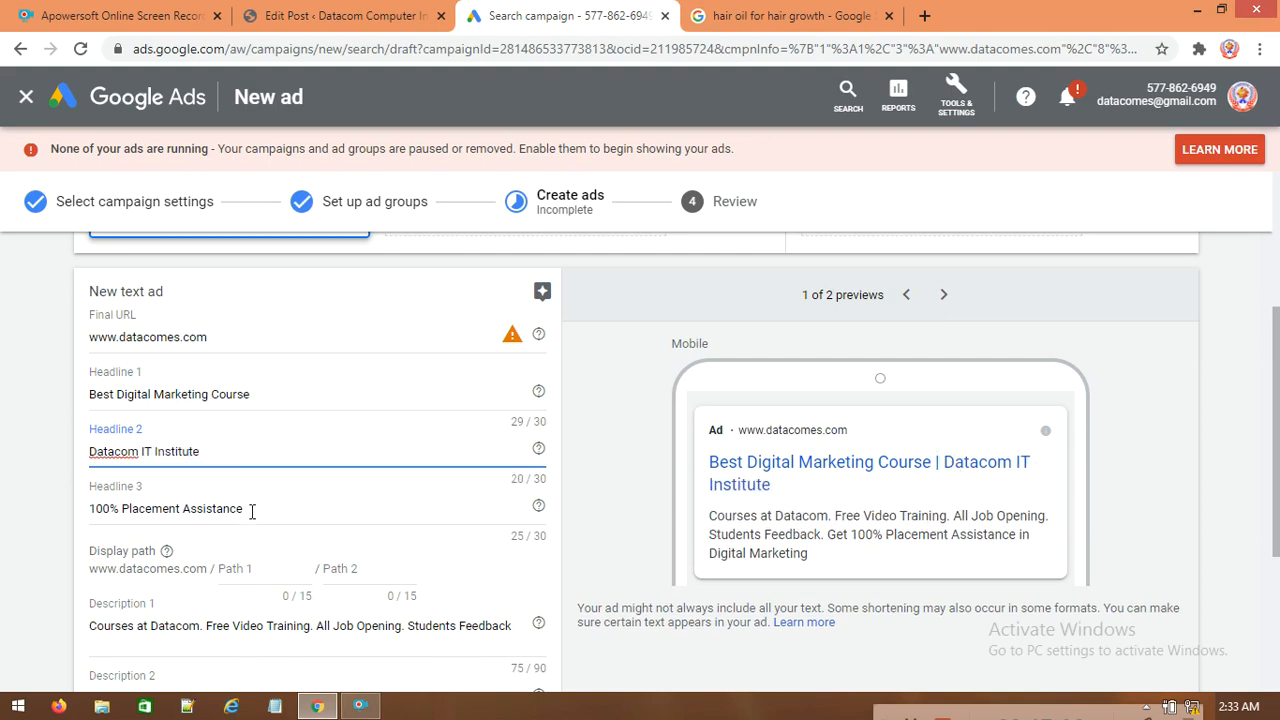
click(190, 505)
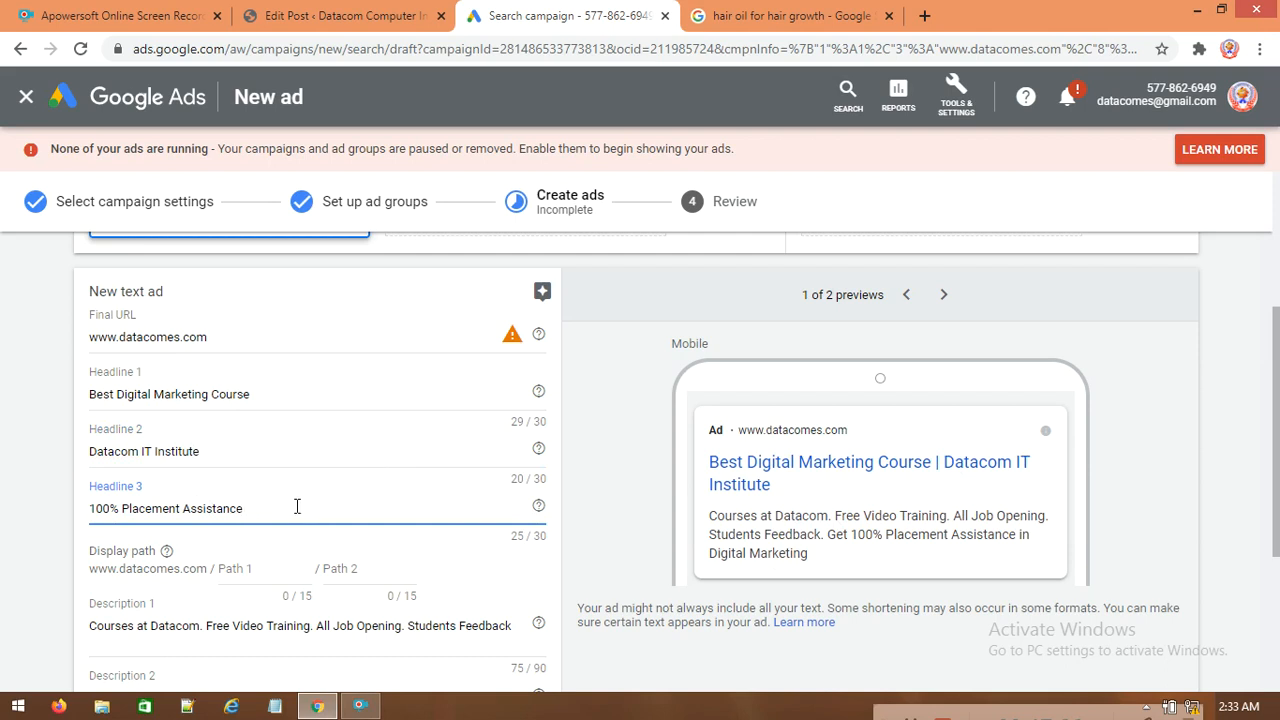
click(235, 446)
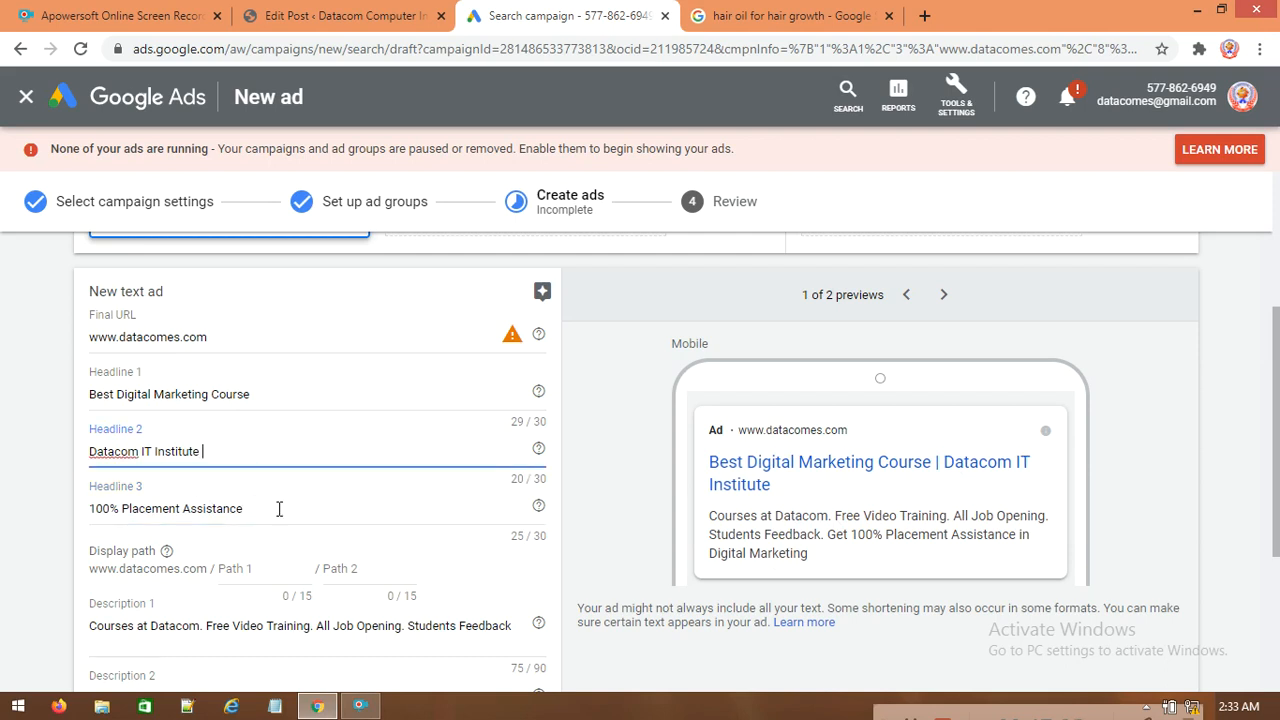
drag(277, 509, 5, 512)
right_click(118, 503)
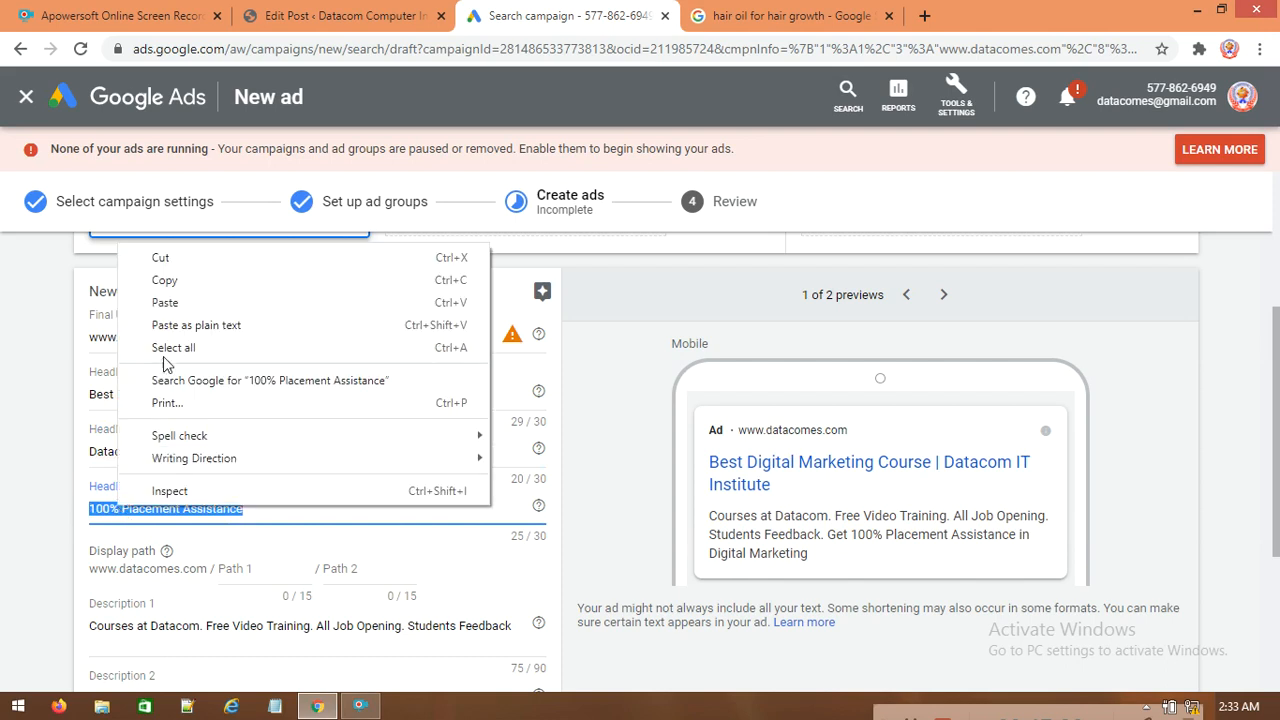
click(180, 278)
click(233, 450)
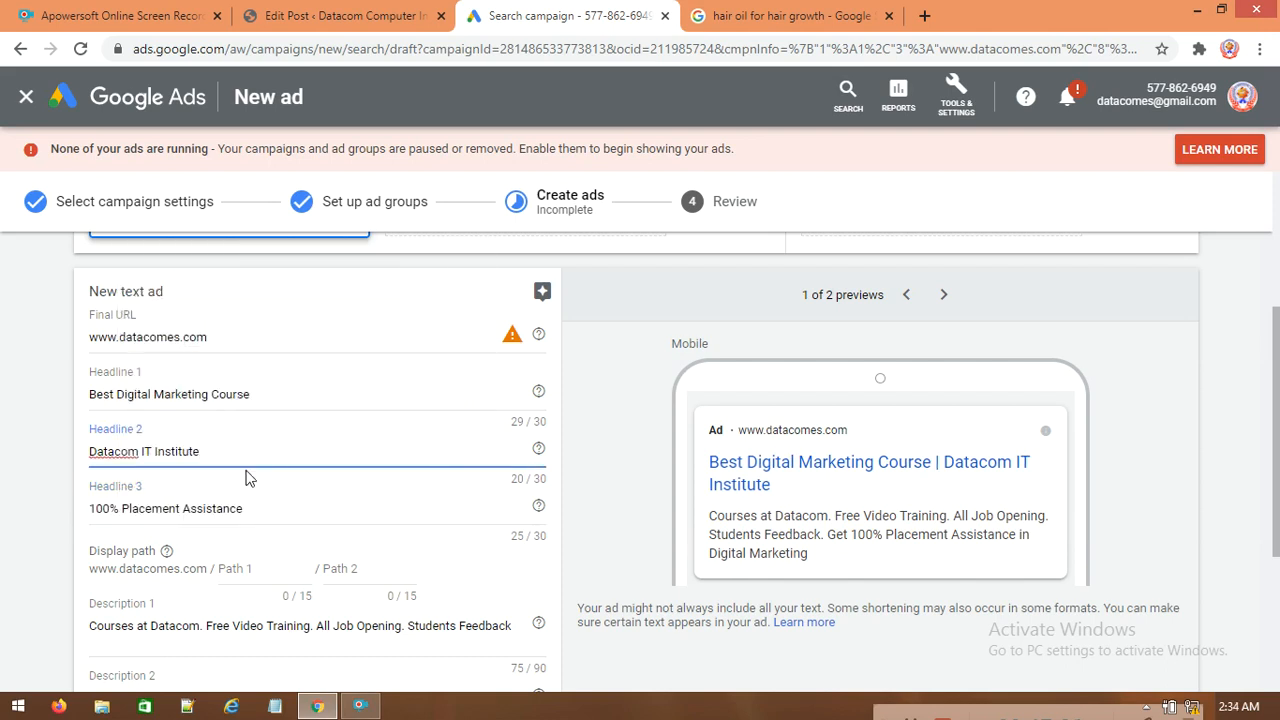
drag(266, 508, 113, 510)
right_click(135, 505)
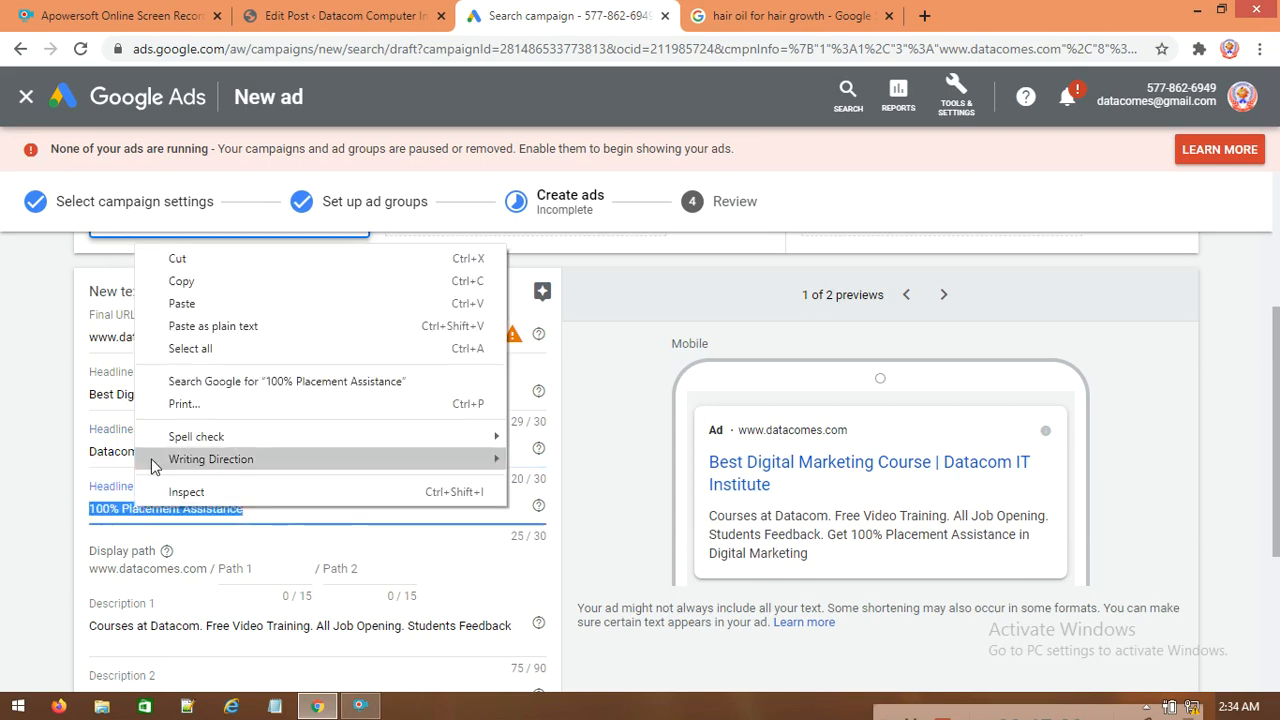
click(180, 302)
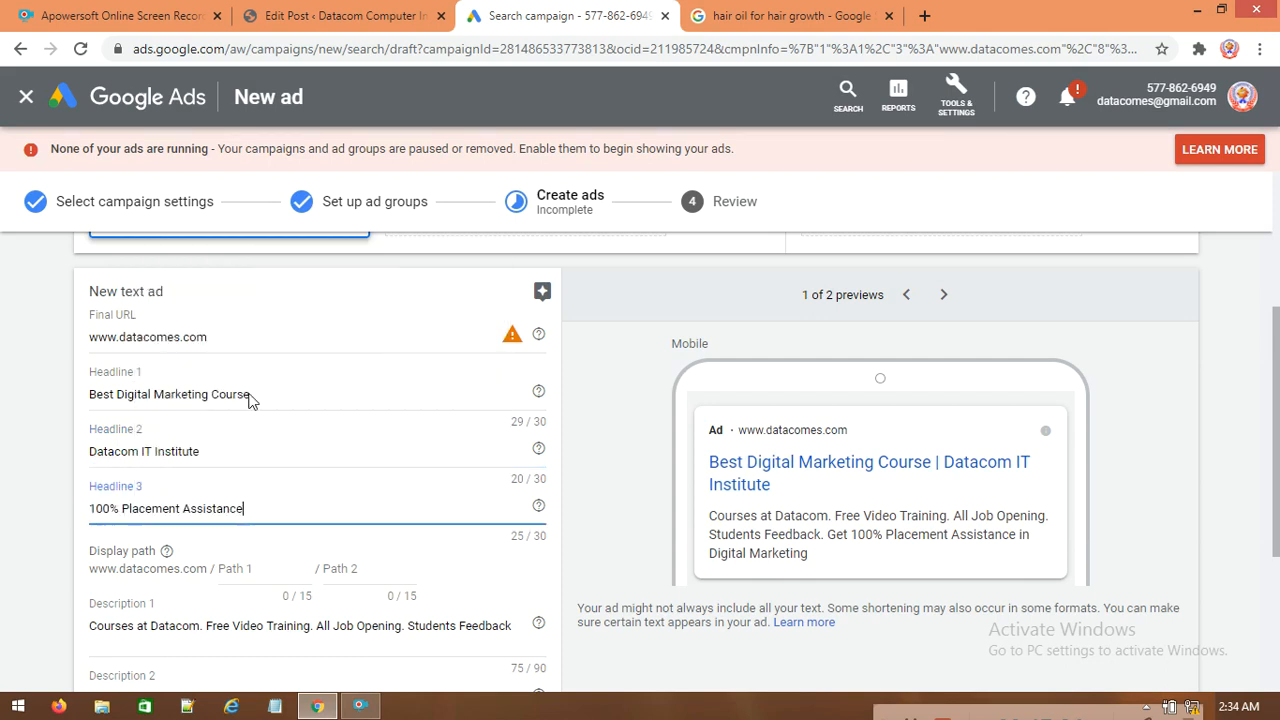
- Replace the text of Headline 3 with "100"
click(208, 566)
click(292, 507)
drag(292, 507, 6, 516)
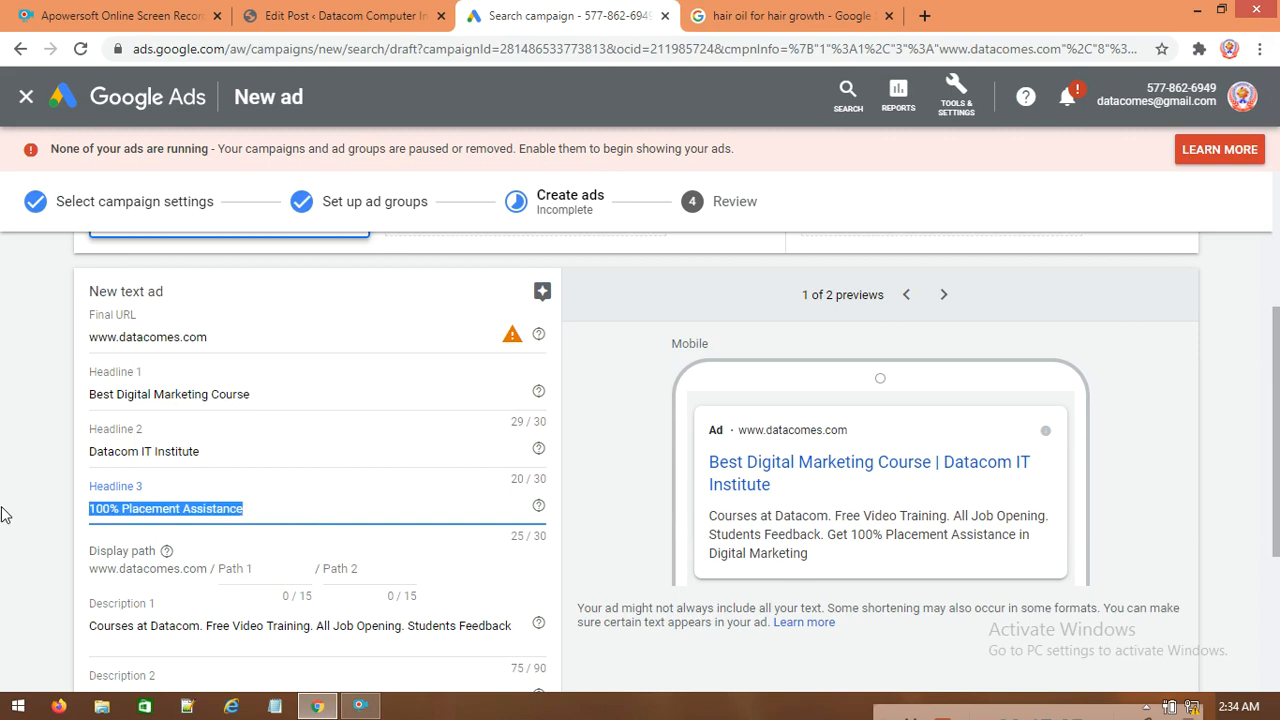
text(100)
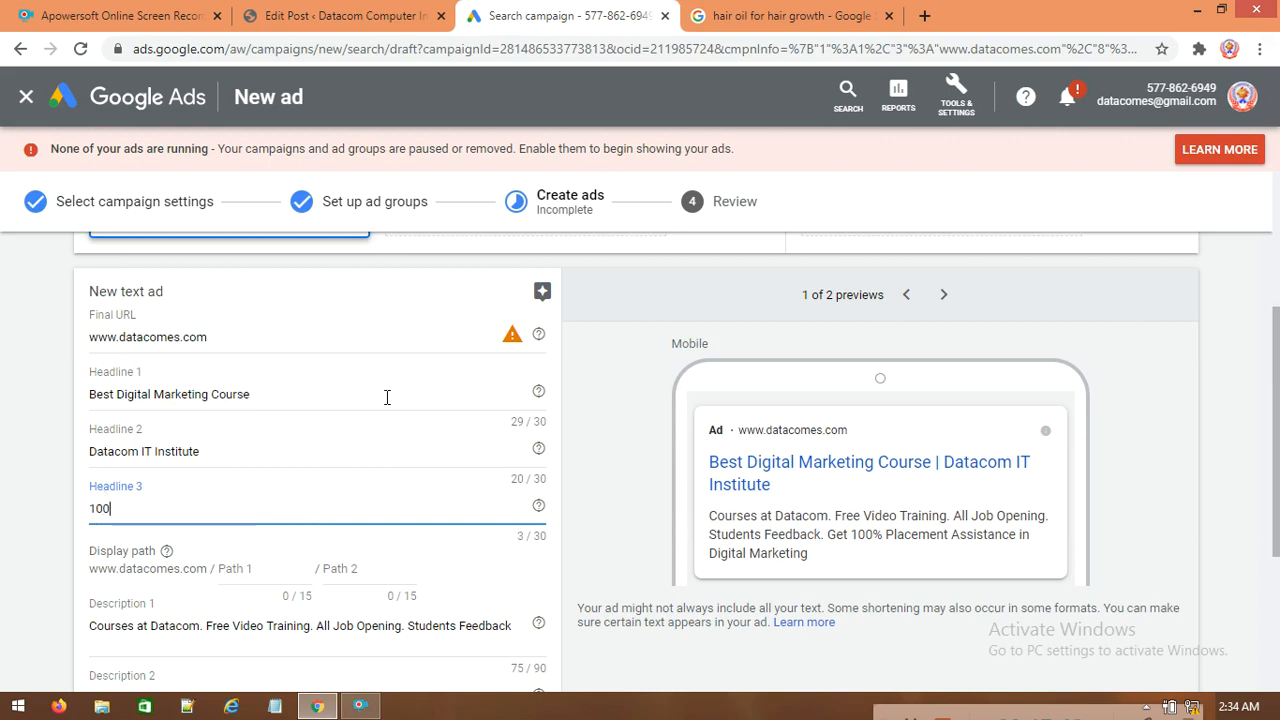
click(511, 343)
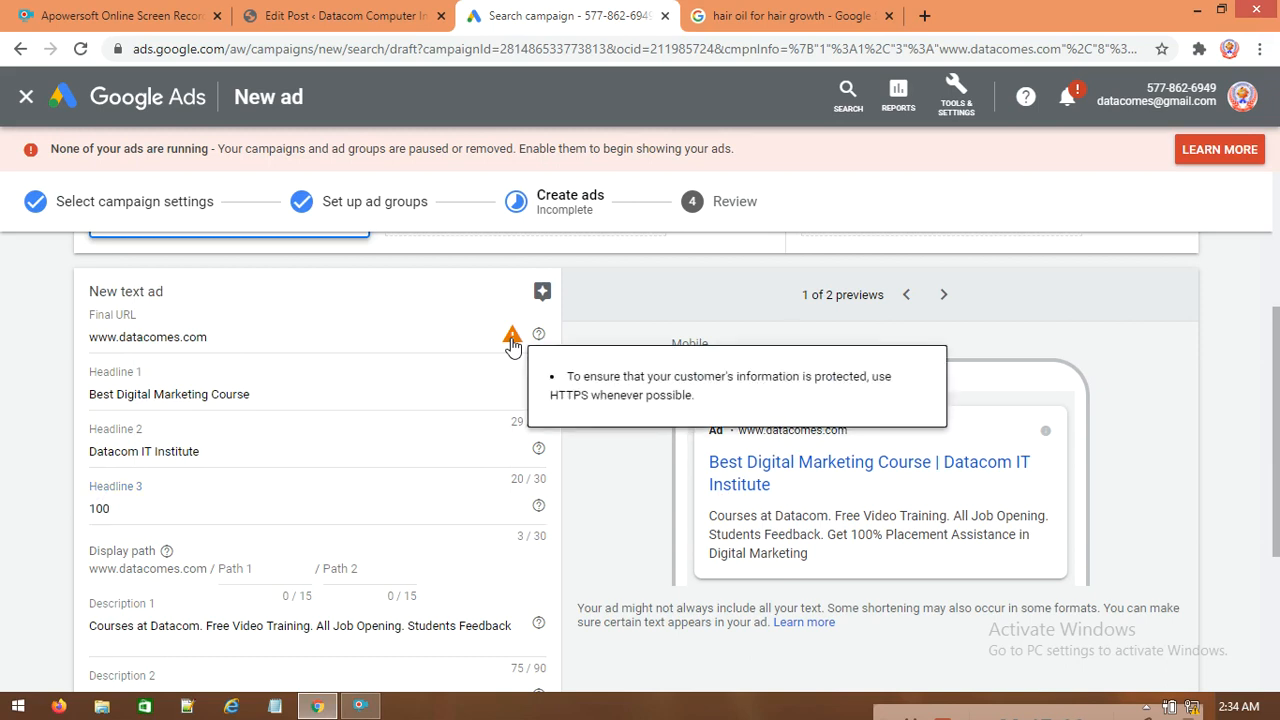
click(92, 340)
text(htt)
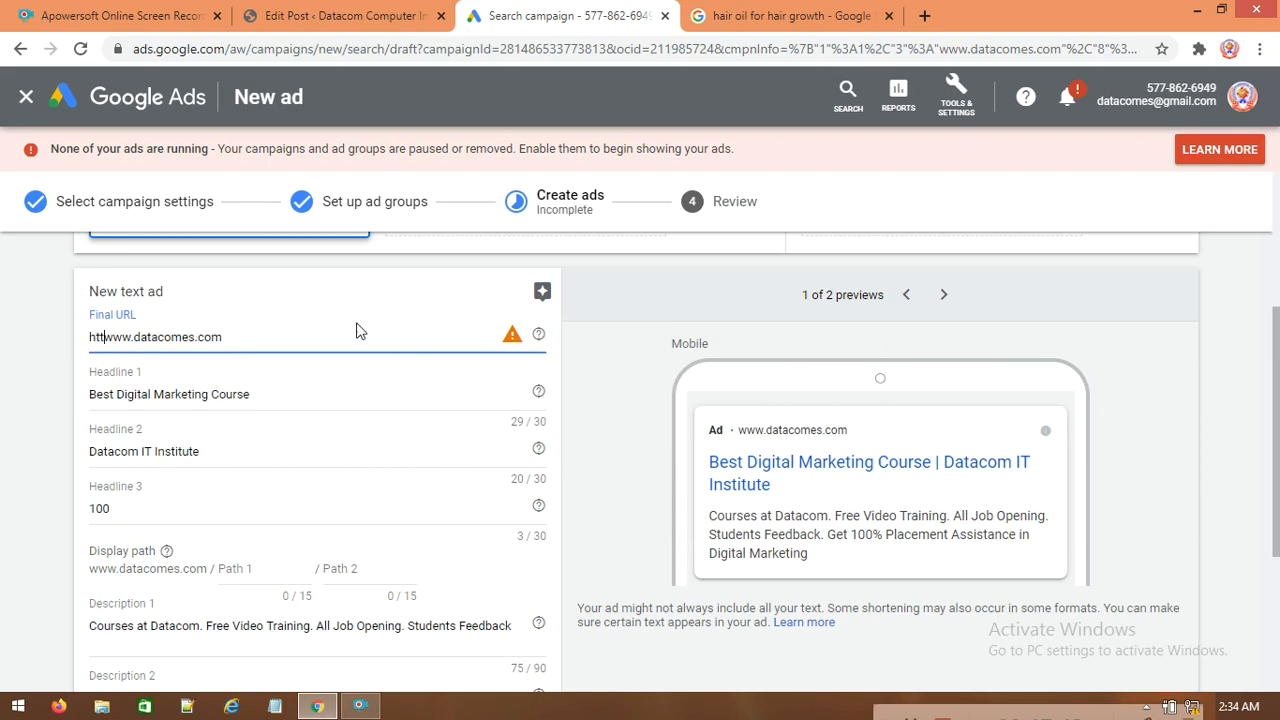
text(ps://)
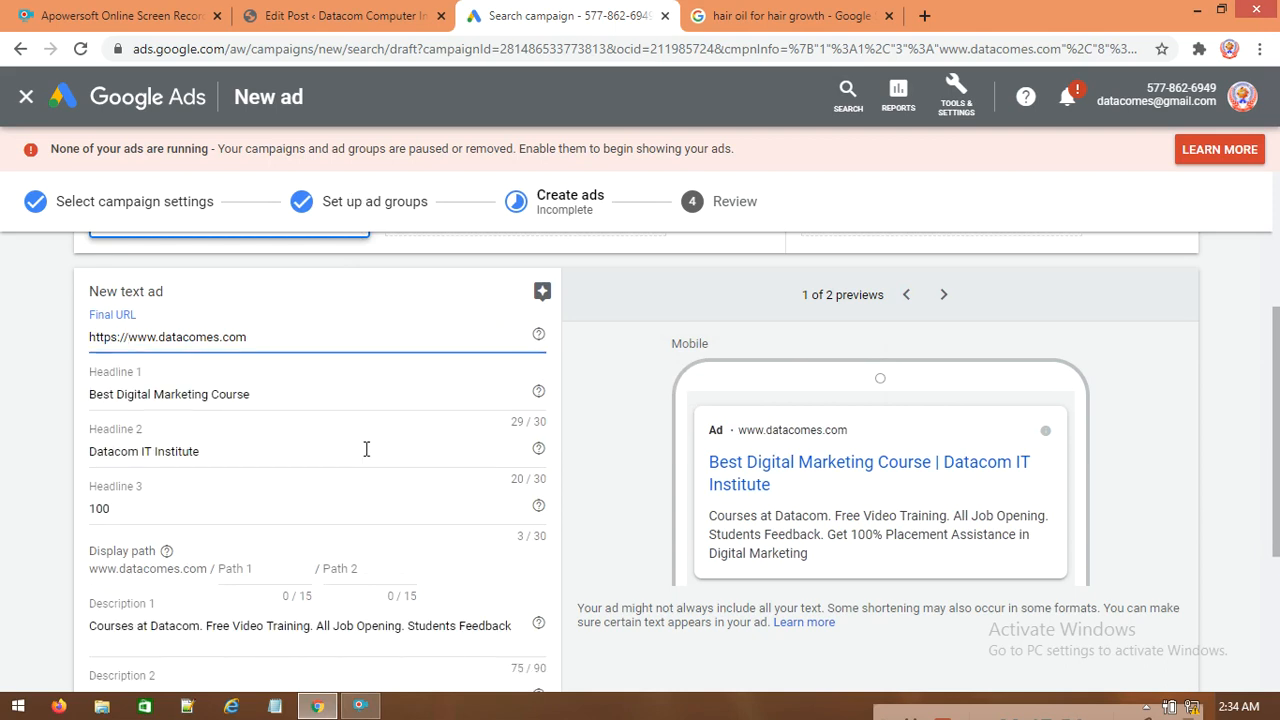
drag(148, 510, 63, 517)
key(BackSpace)
- Try to append ",100 % Placement Assisstance" to Headline 2 of the text ad
click(237, 455)
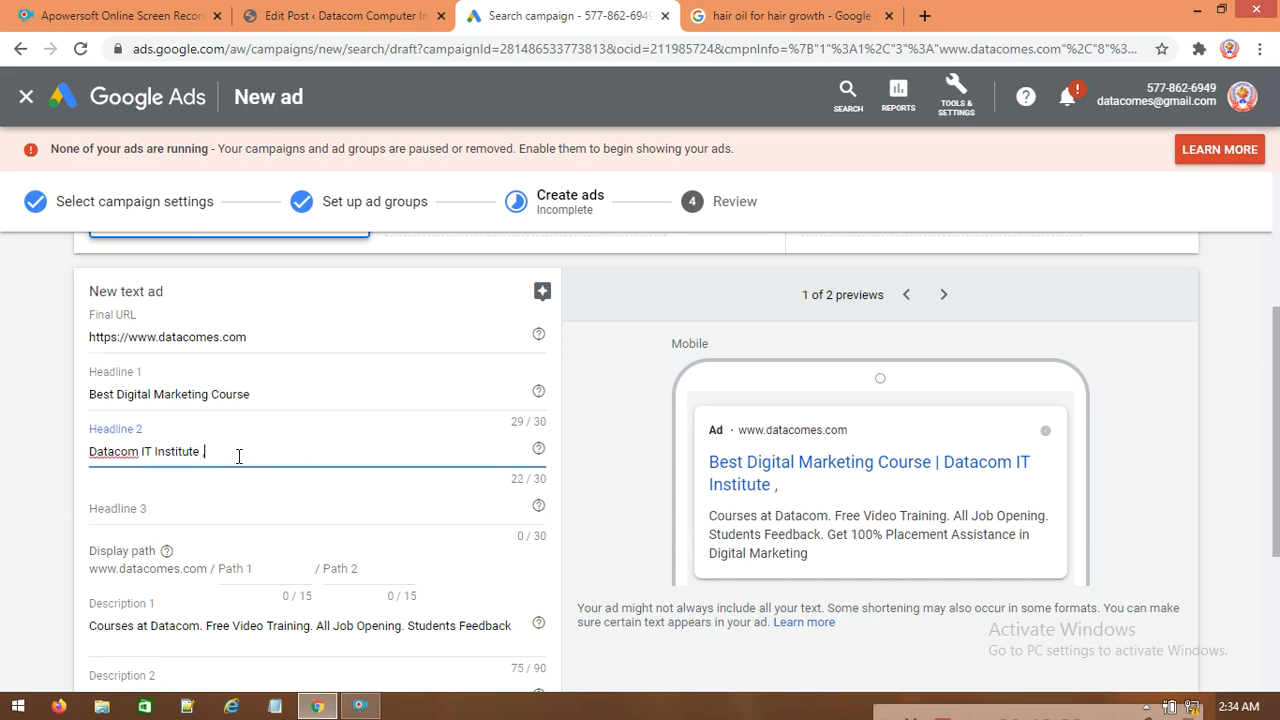
text(,1000)
key(BackSpace)
text(% Plav)
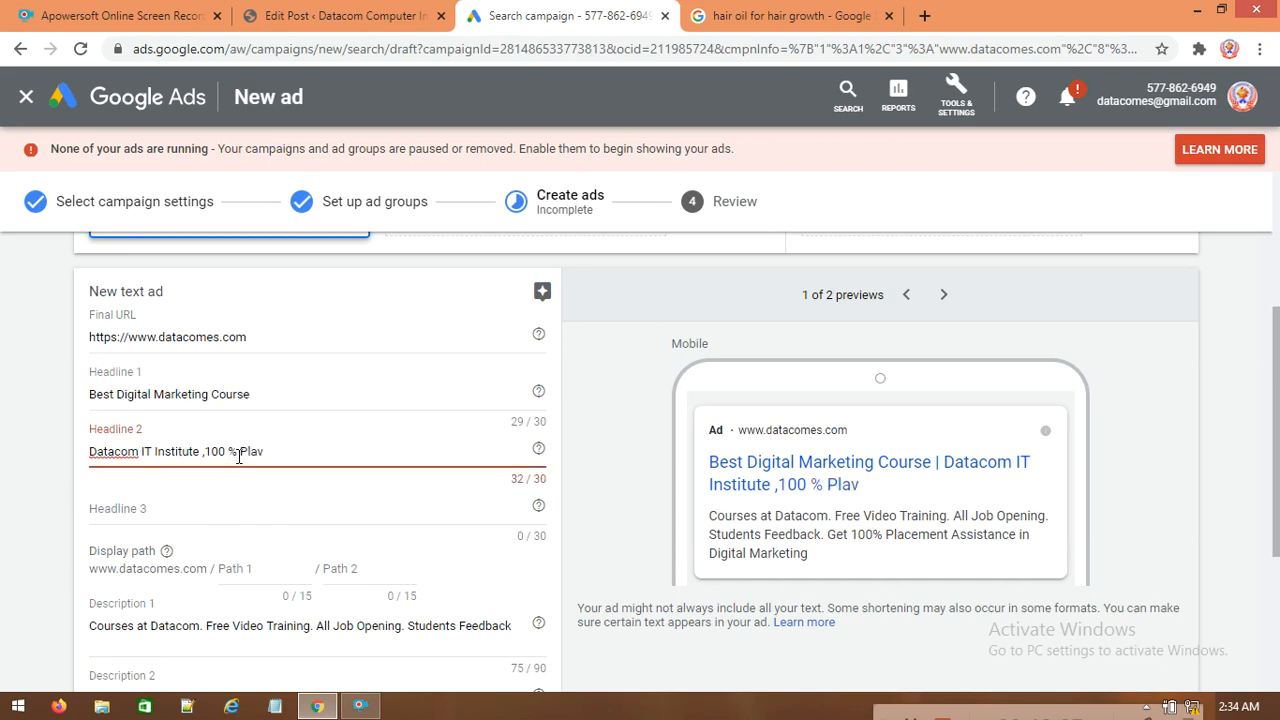
key(BackSpace)
text(cement)
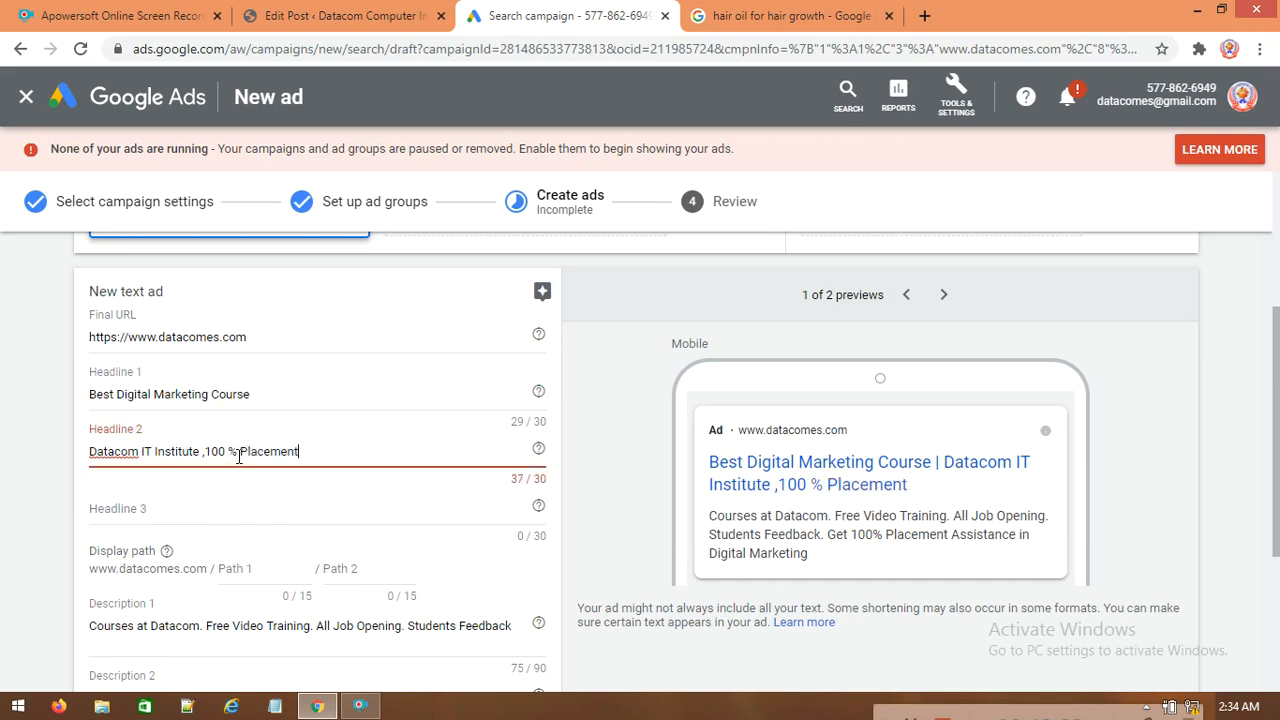
text( Assiss)
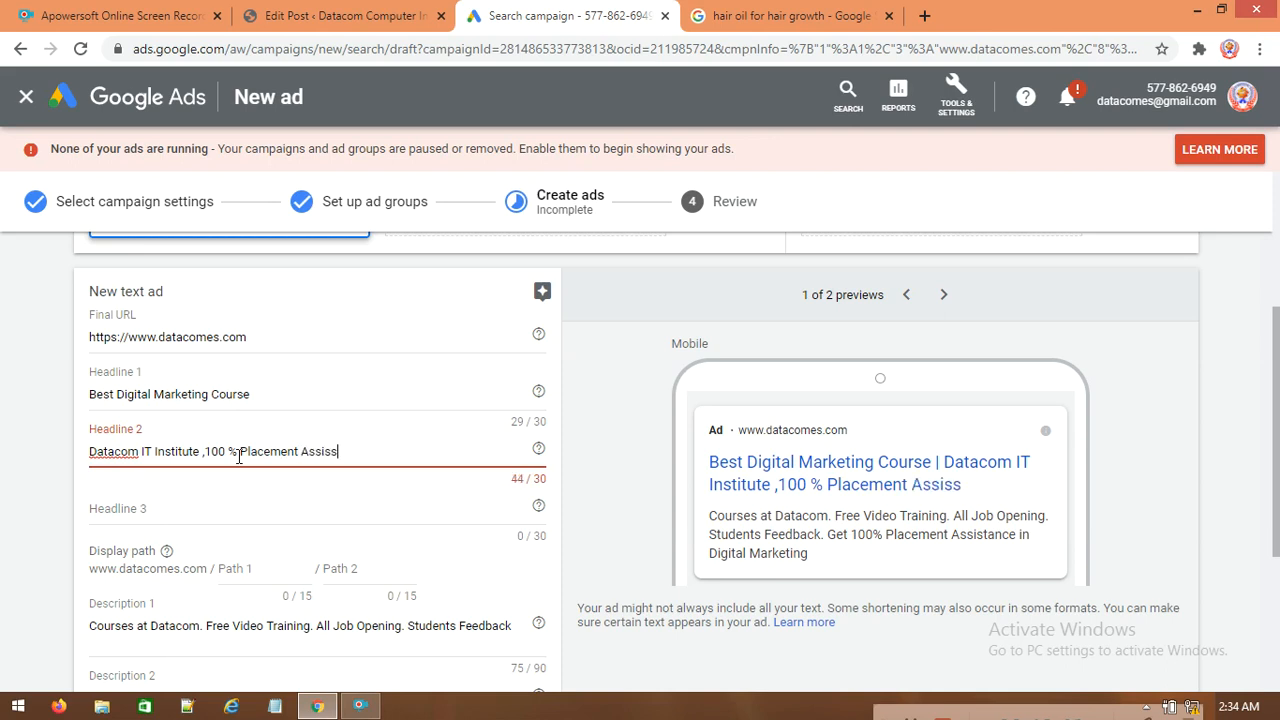
text(tance)
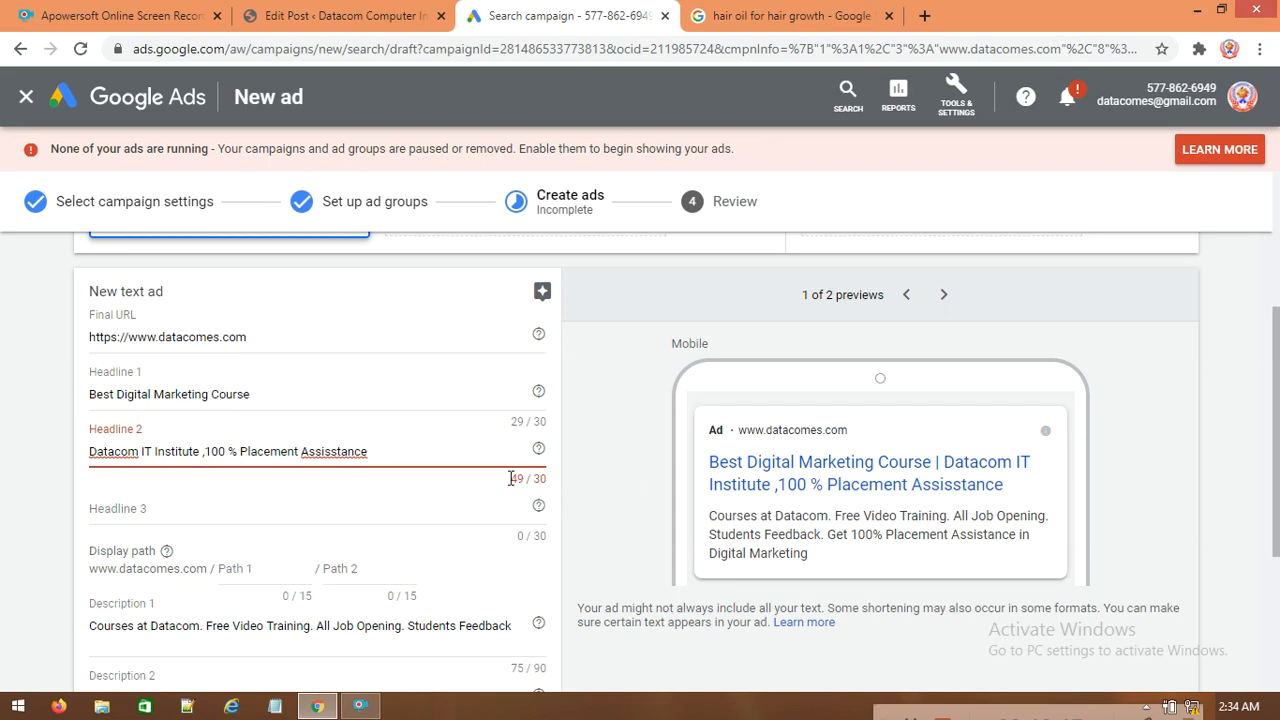
- Replace the added placement text in Headline 2 with "Guahati" so it reads "Datacom IT Institute Guahati"
drag(298, 452, 468, 440)
key(BackSpace)
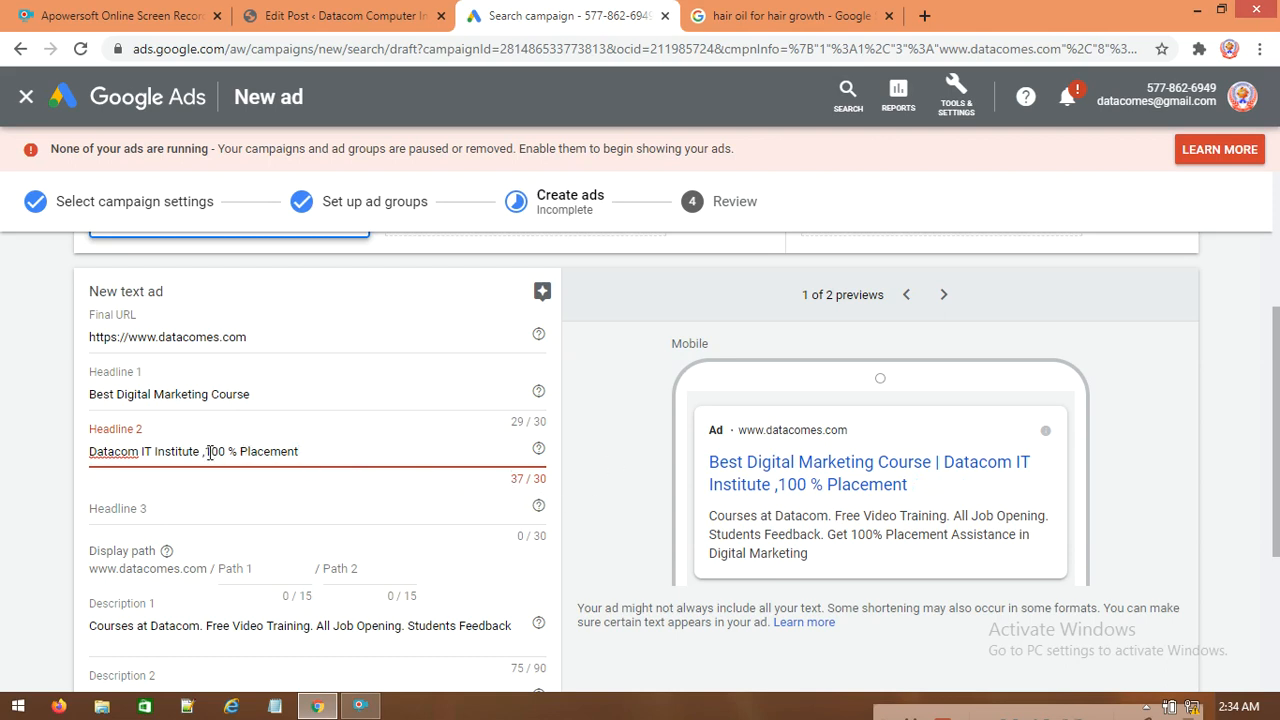
drag(323, 451, 210, 446)
key(BackSpace)
key(BackSpace)
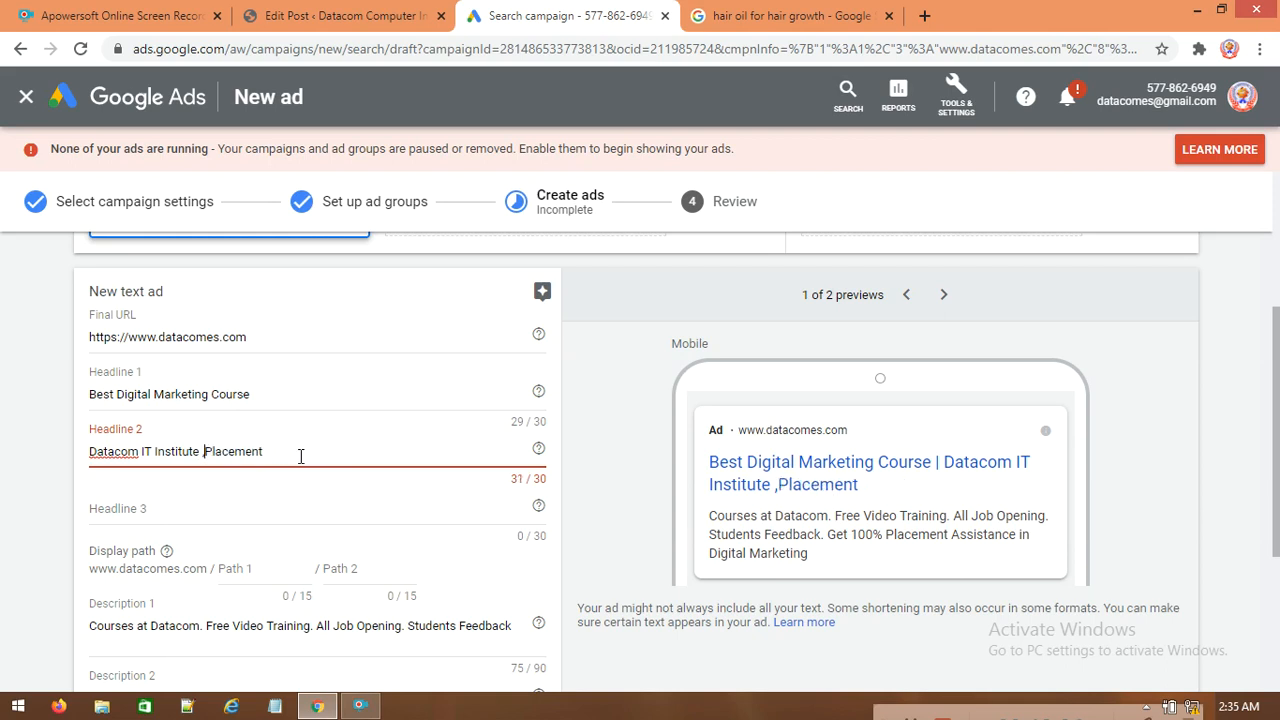
key(BackSpace)
drag(203, 452, 474, 428)
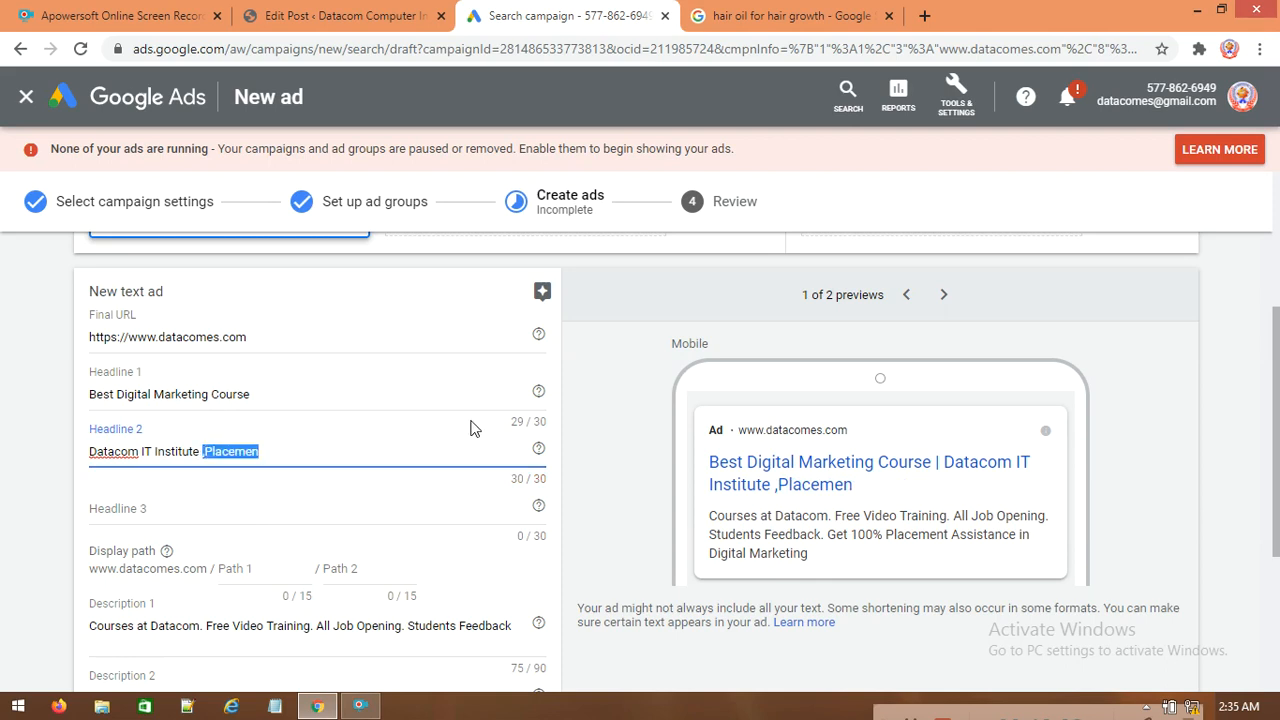
text(Guahati)
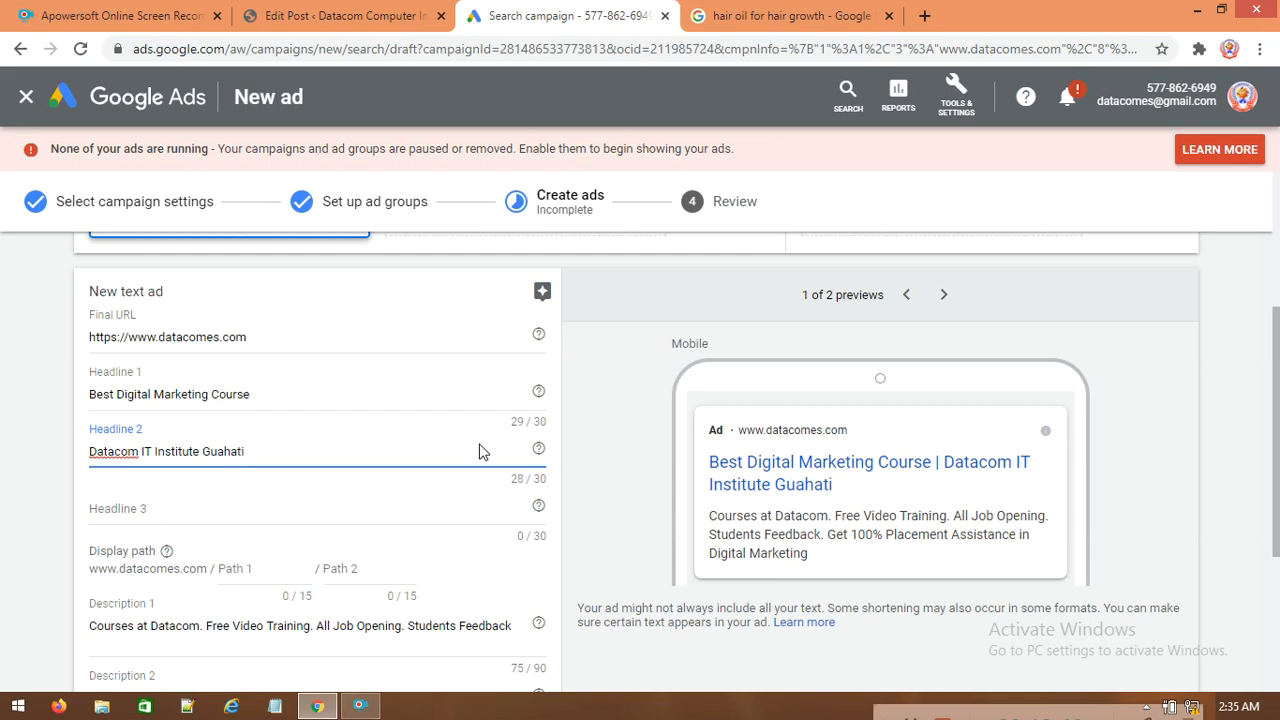
- Enter "digital marketing" as the first part of the ad's display path
scroll(218, 535, down, 1)
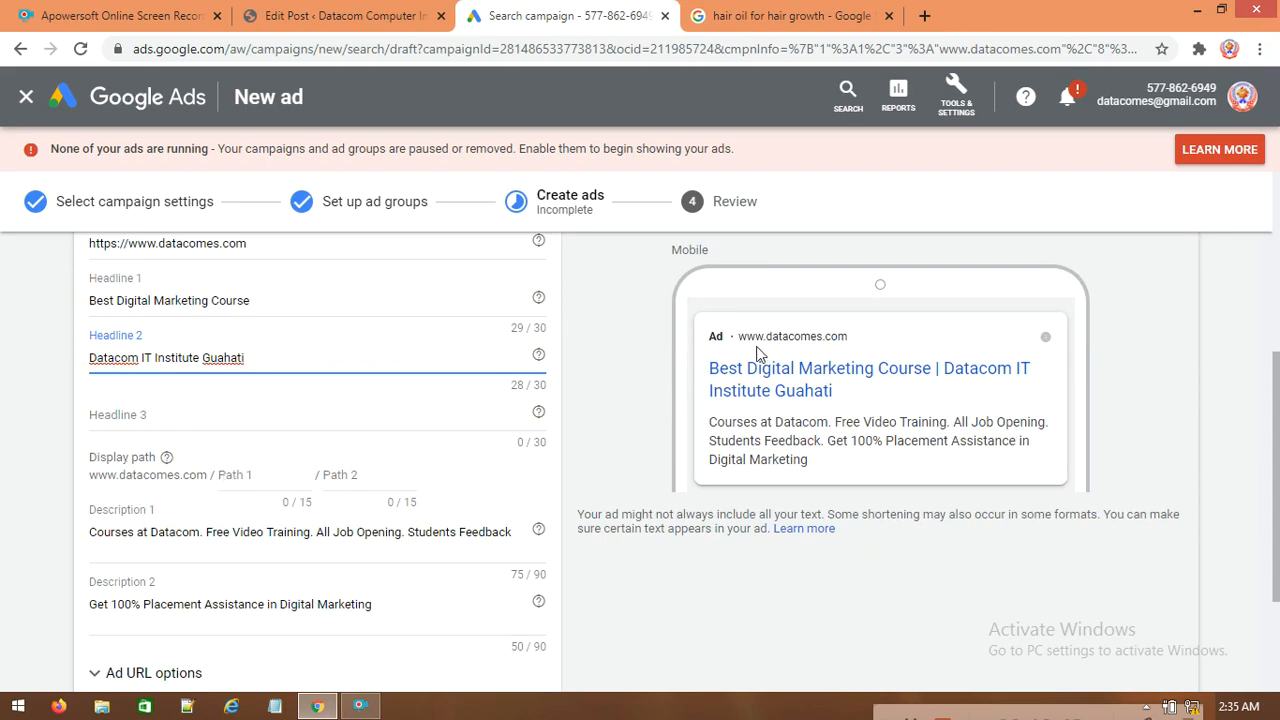
click(262, 476)
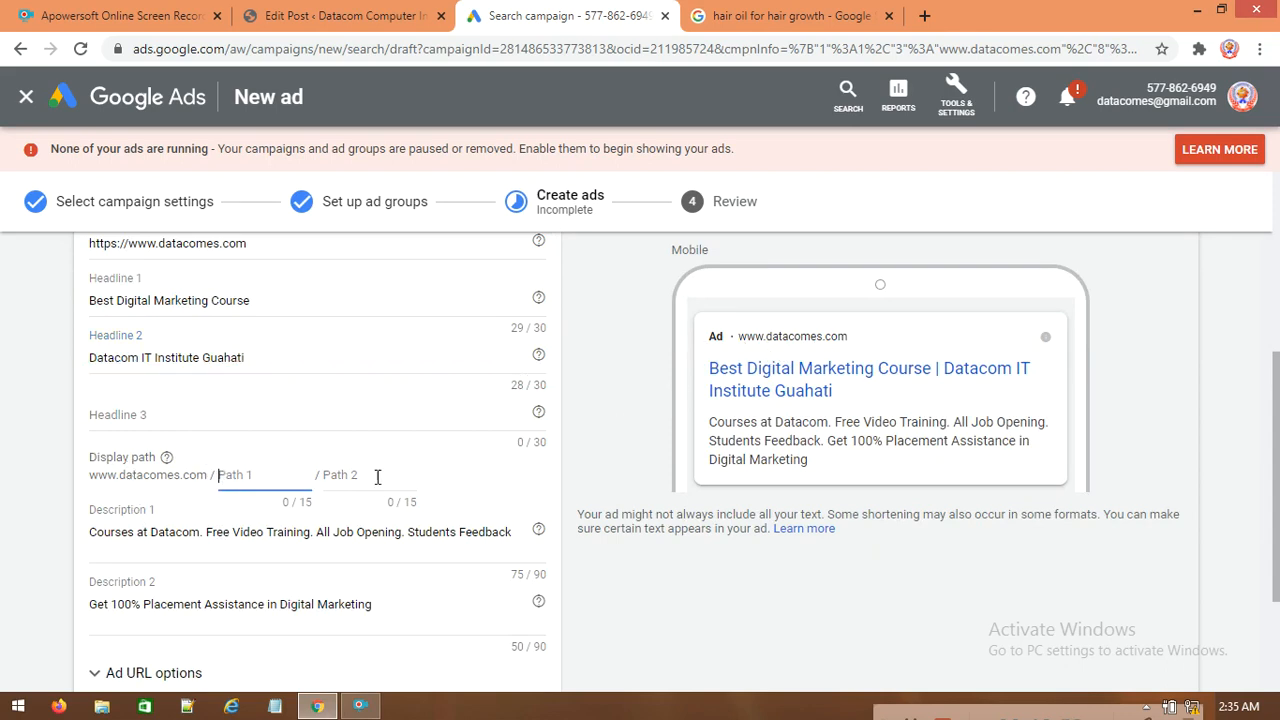
click(357, 477)
click(291, 480)
text(digital ma)
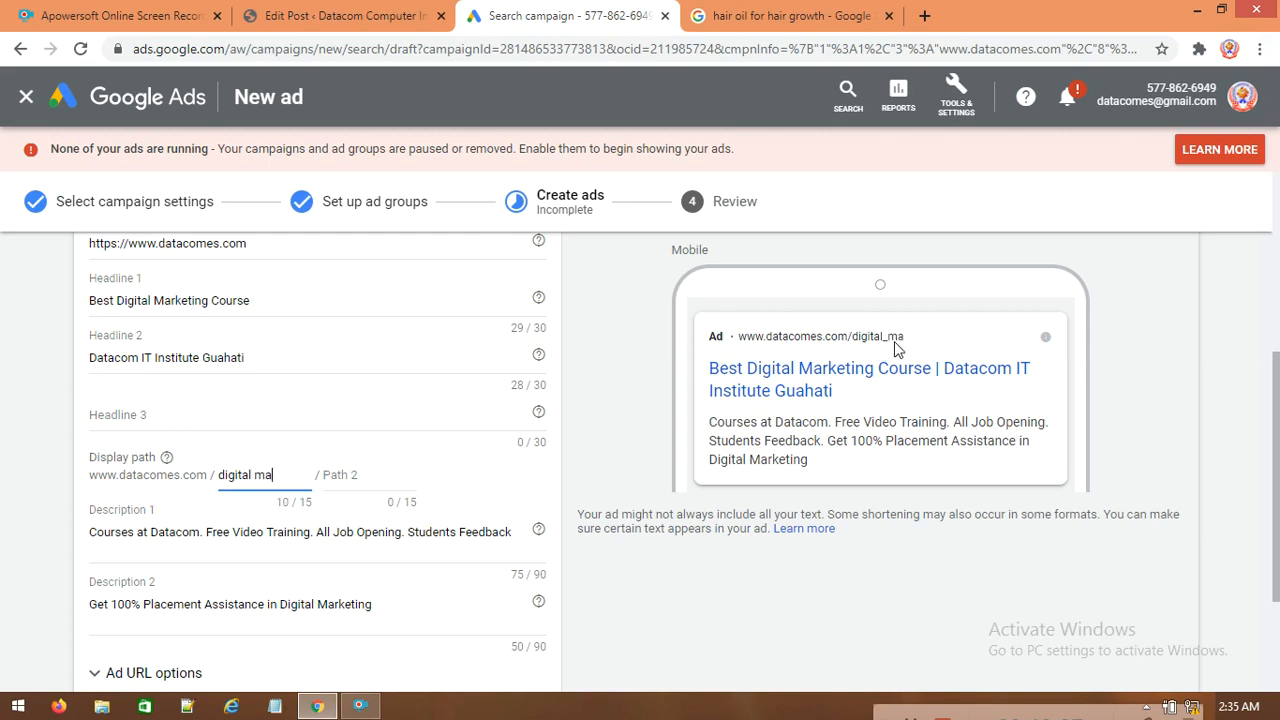
text(rketing)
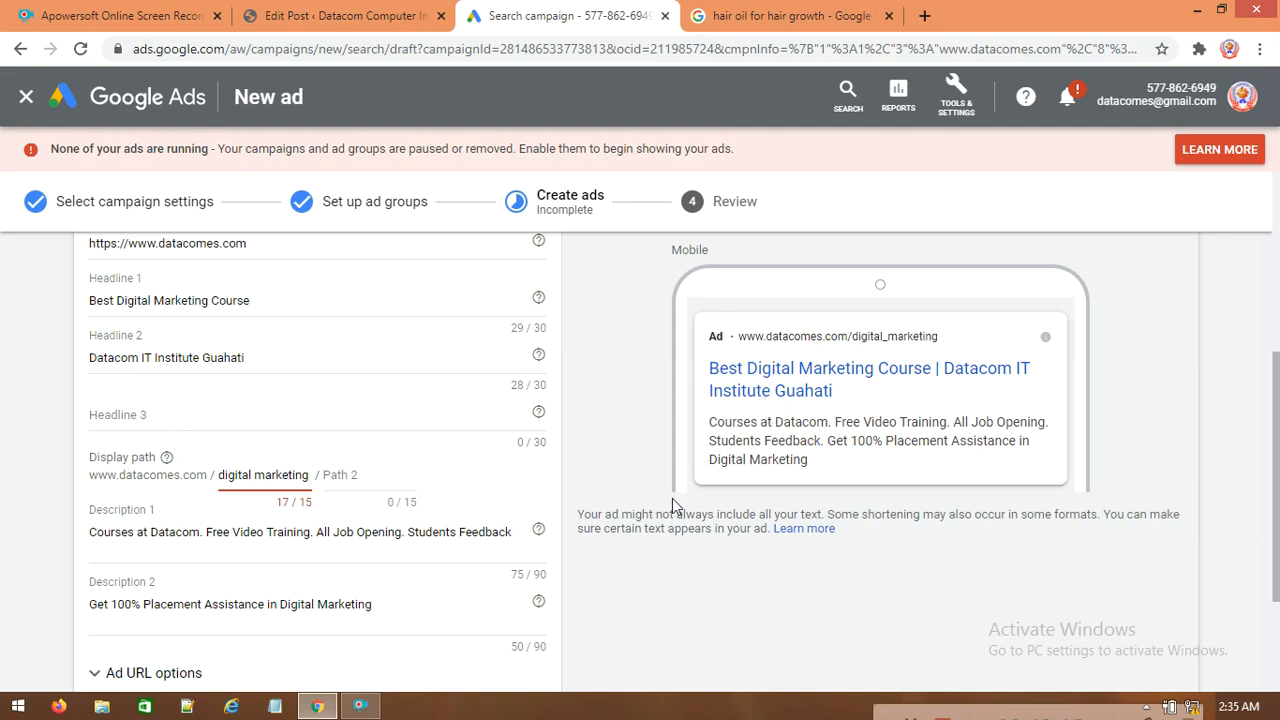
- Remove the space and shorten the first display path to "digitalmarketin"
click(256, 477)
key(BackSpace)
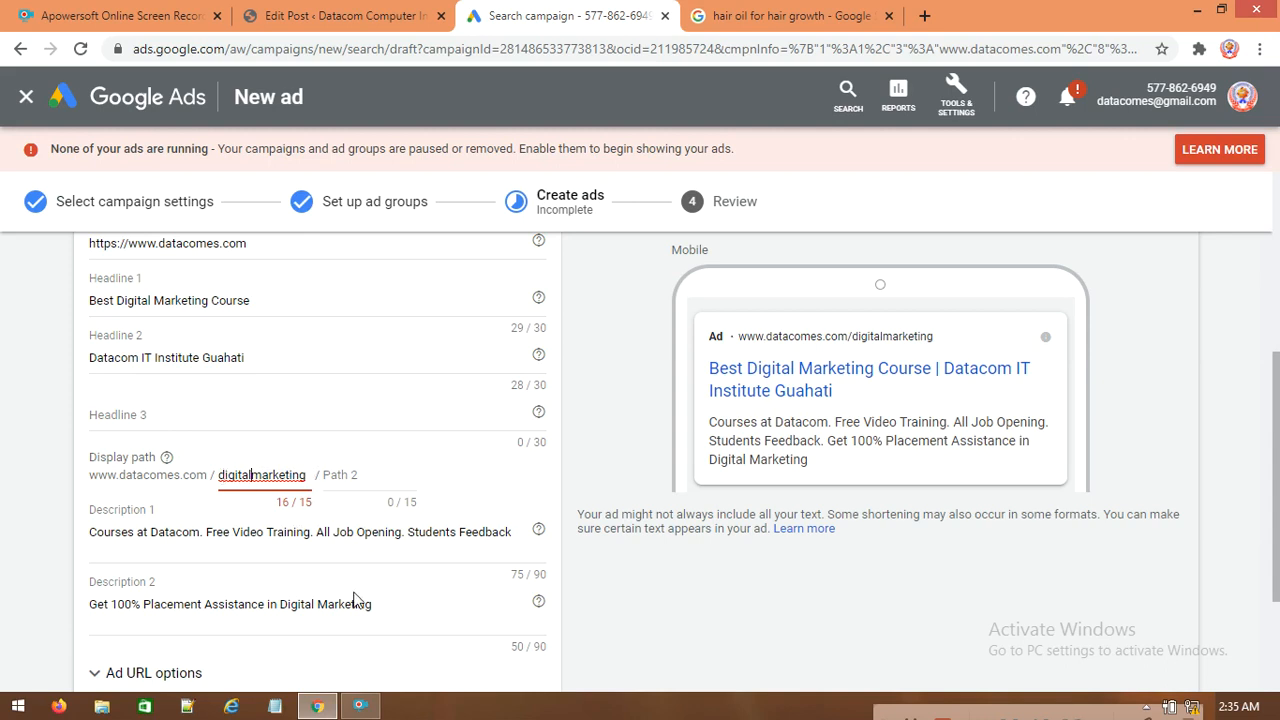
scroll(358, 600, down, 1)
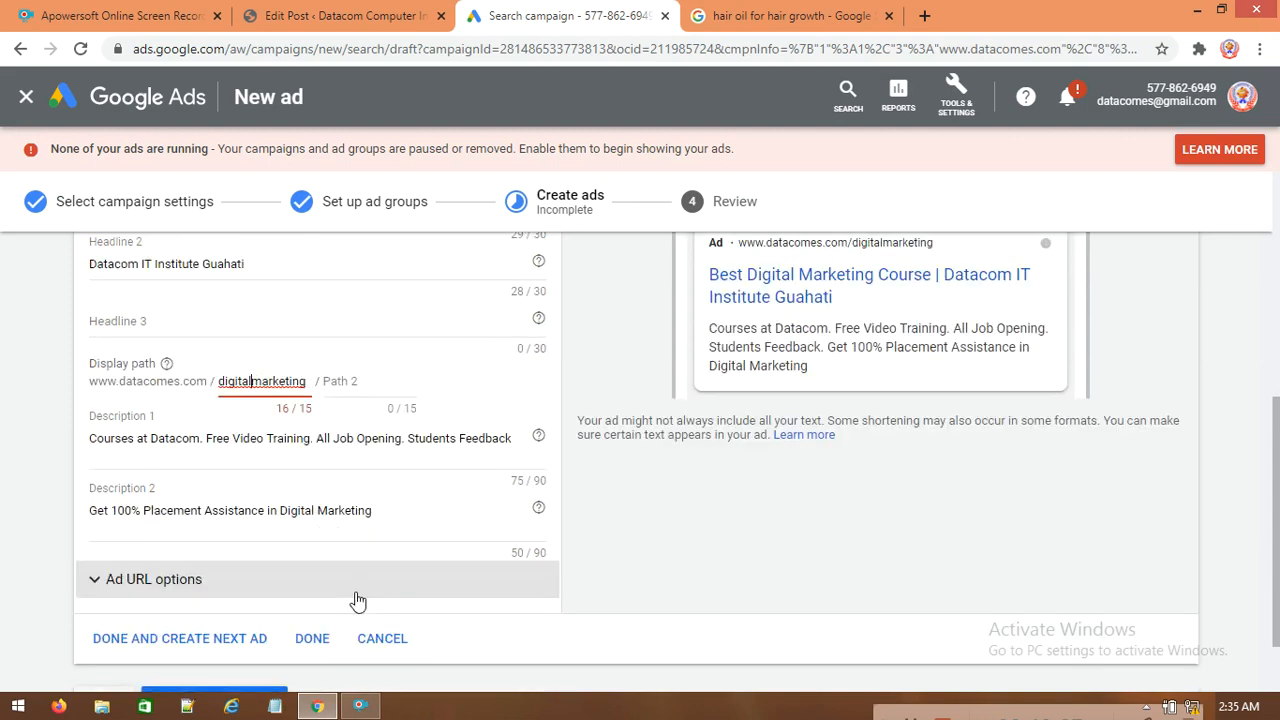
click(315, 381)
key(BackSpace)
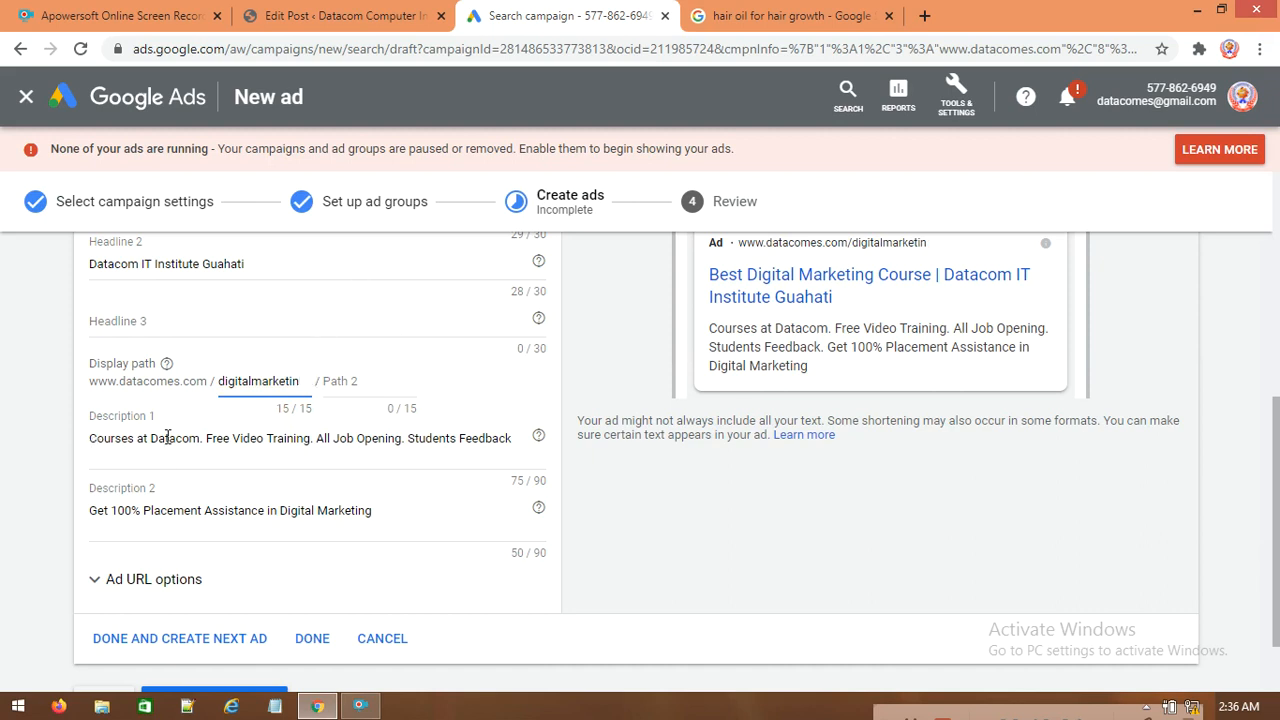
- Check the text ad's descriptions and preview before finishing the ad, and expand the ad group's keyword list
drag(95, 441, 546, 443)
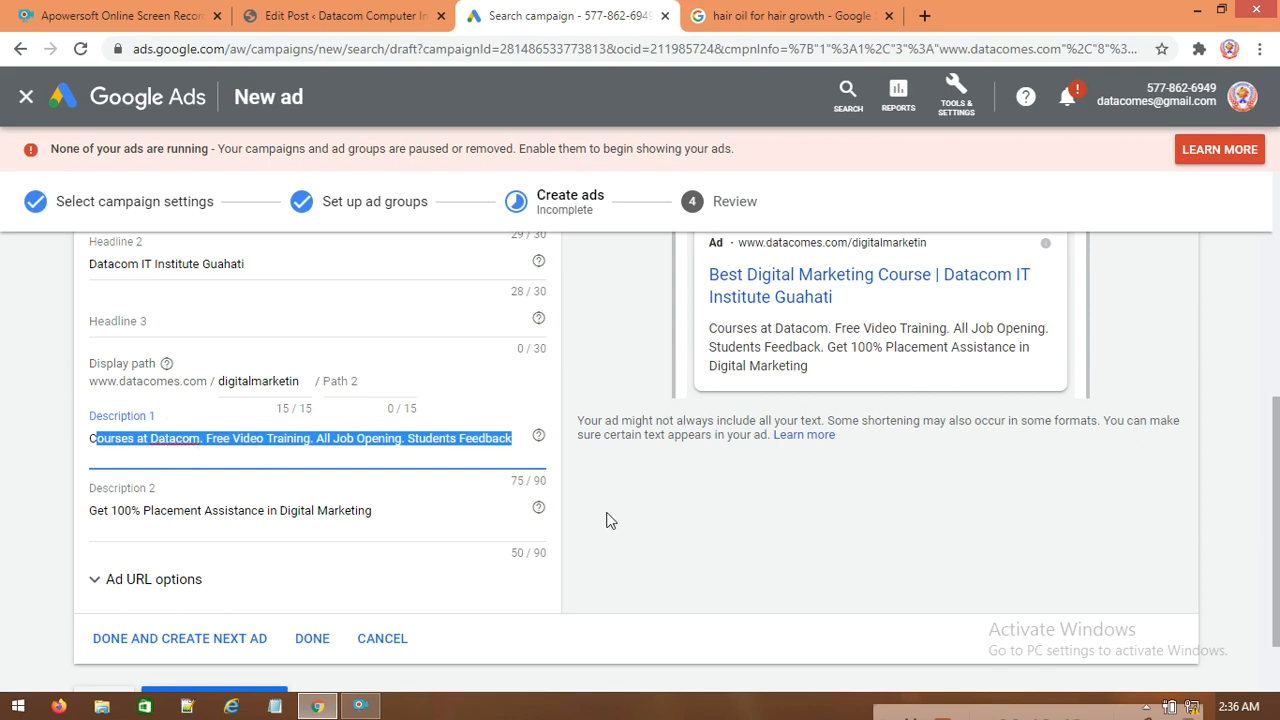
scroll(335, 522, up, 2)
scroll(337, 520, down, 2)
scroll(337, 520, up, 2)
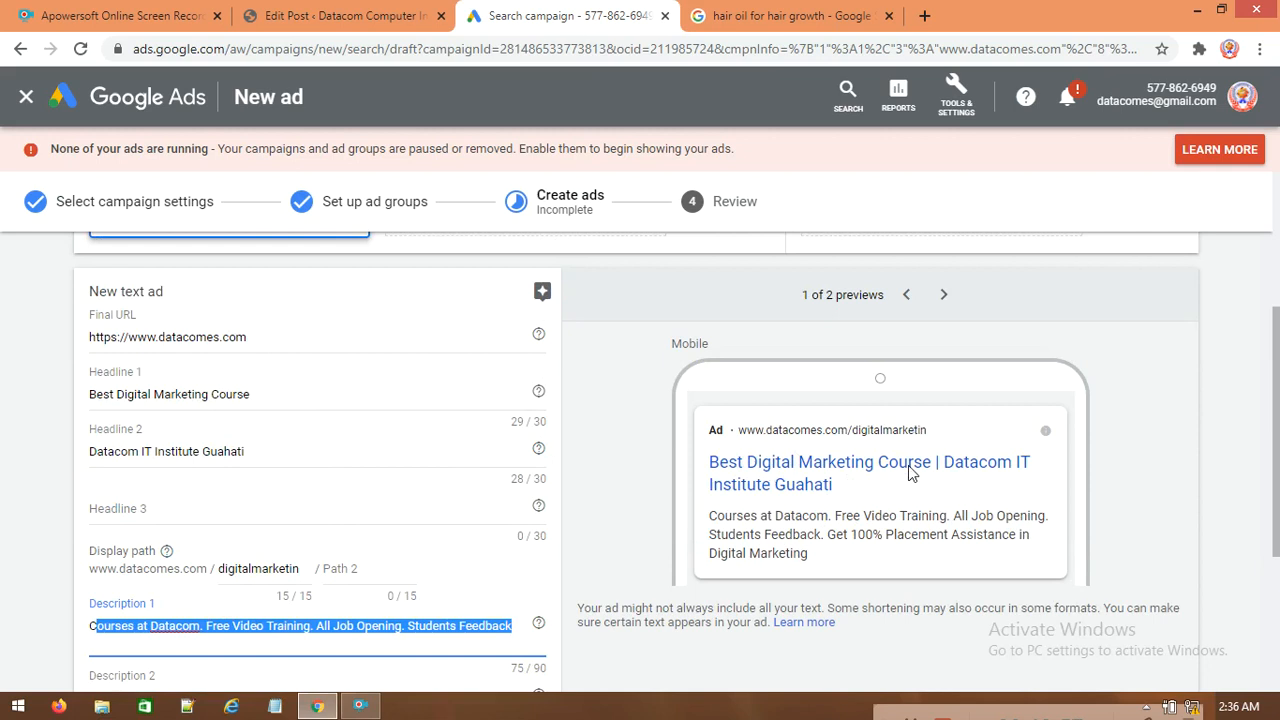
scroll(870, 515, down, 3)
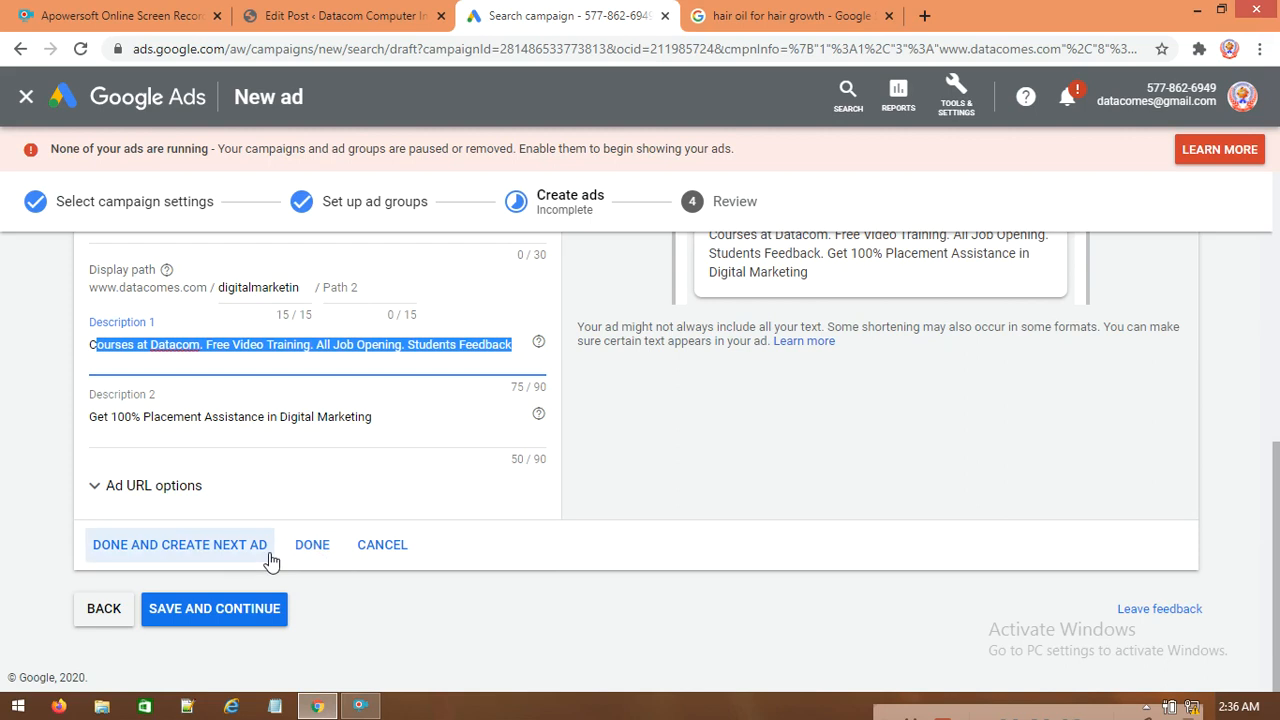
scroll(749, 464, up, 2)
scroll(727, 466, down, 2)
click(312, 548)
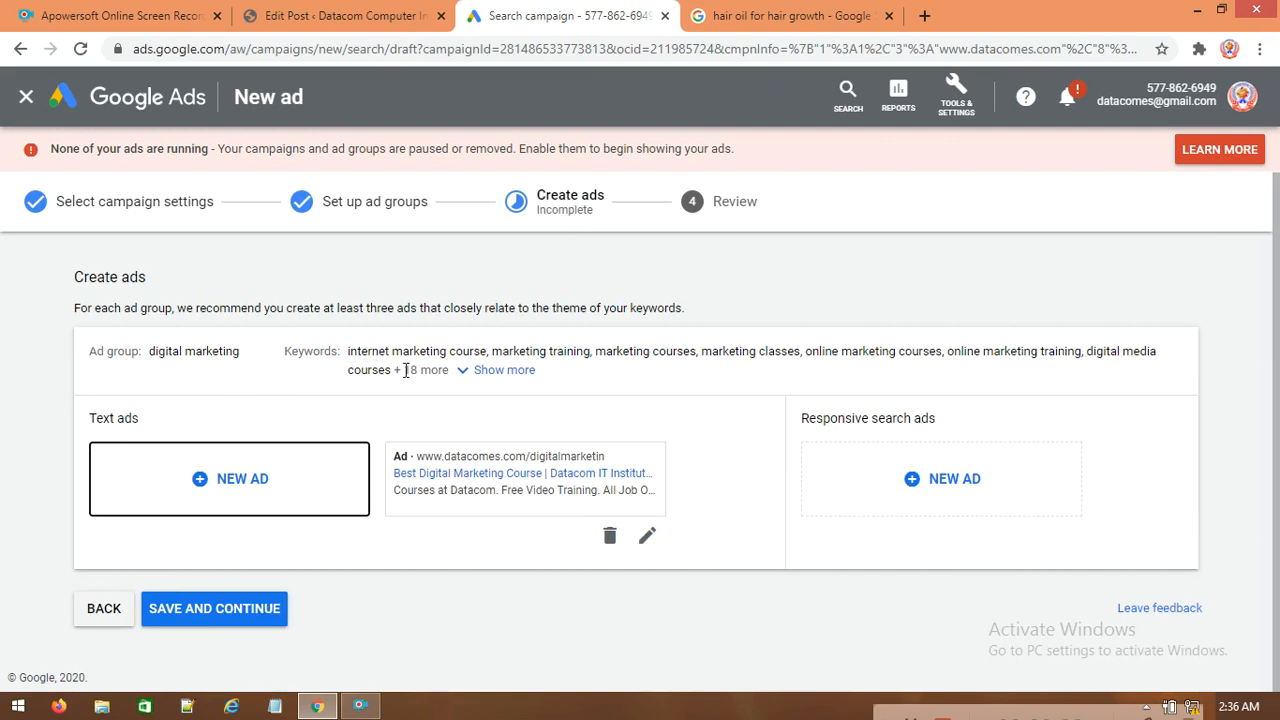
click(499, 369)
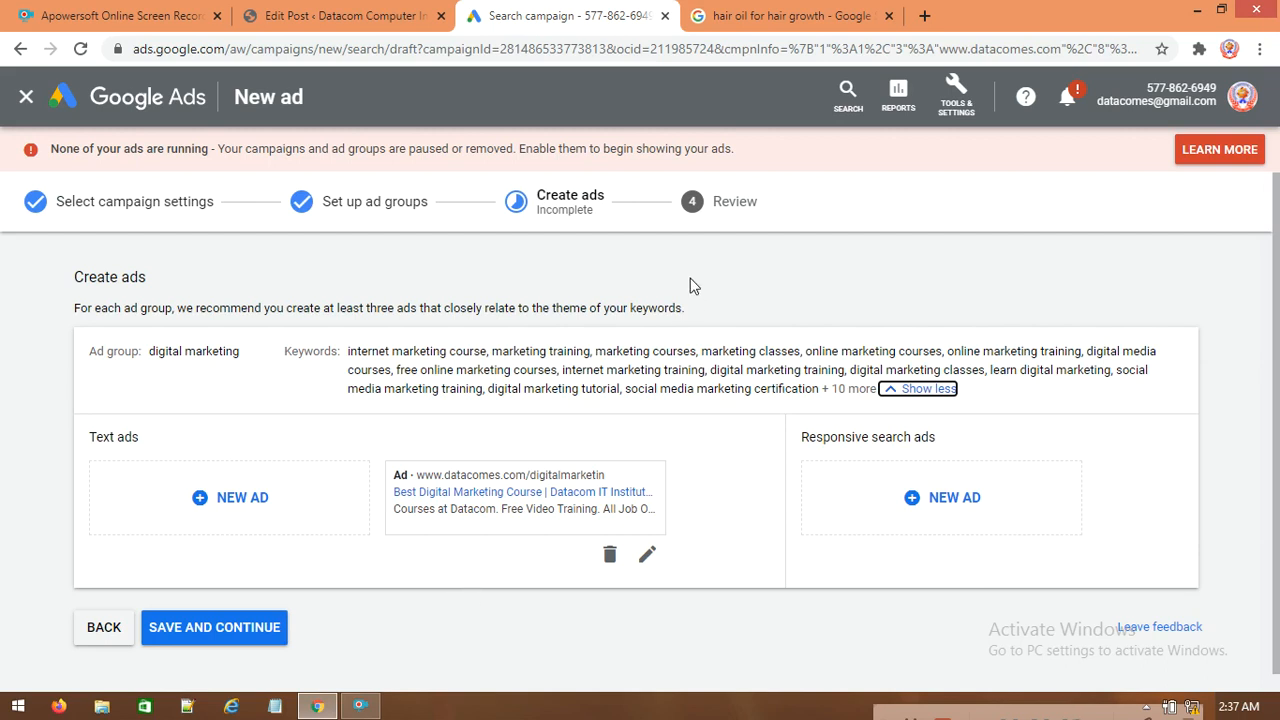
scroll(265, 600, down, 1)
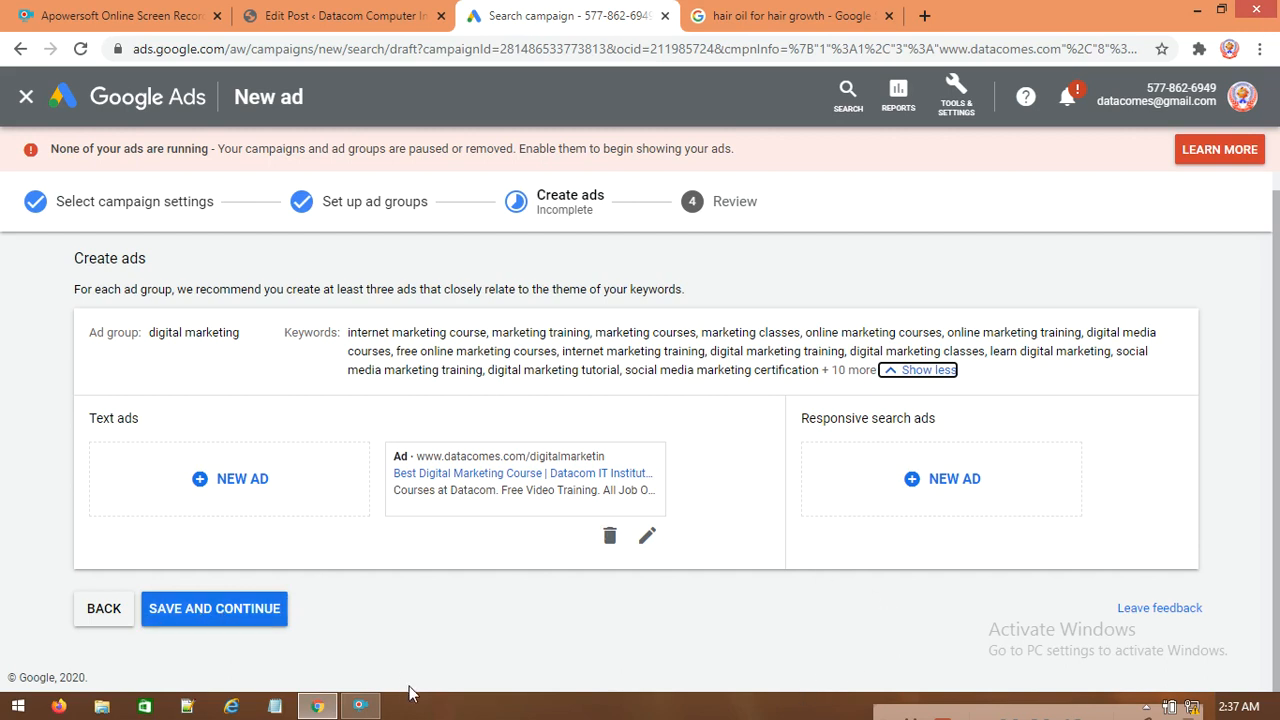
click(366, 706)
drag(880, 709, 892, 616)
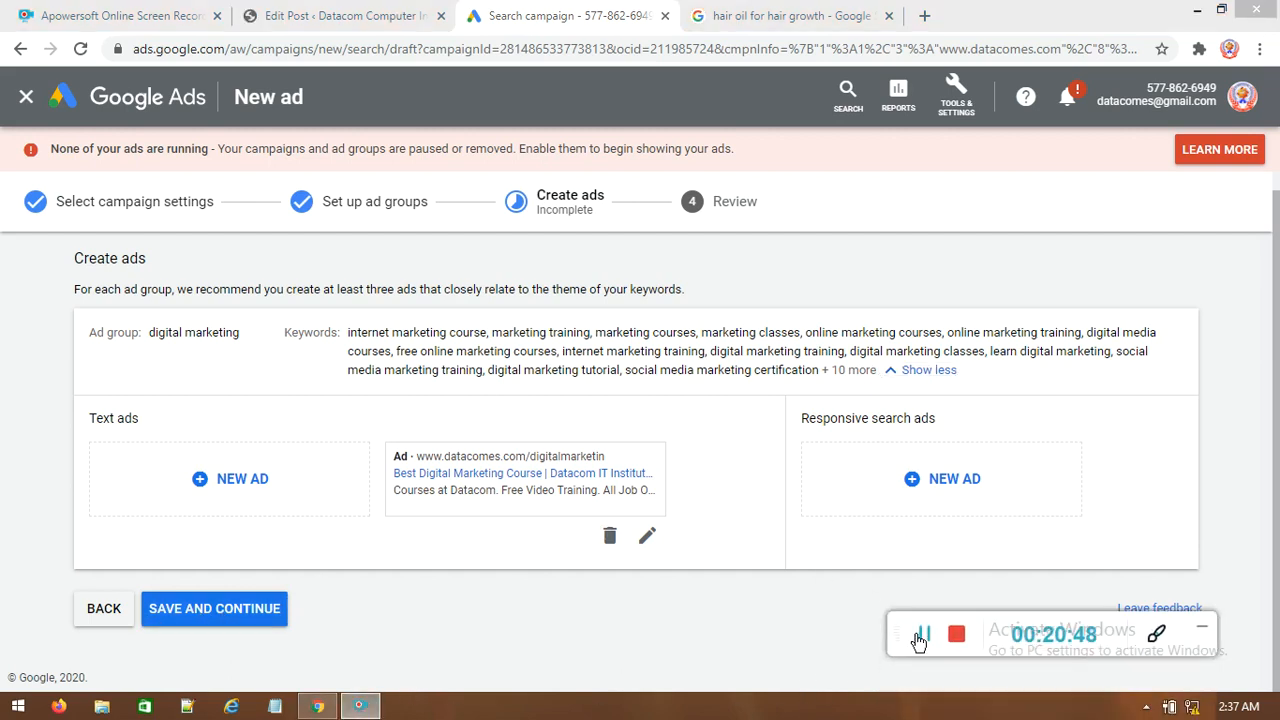
click(919, 635)
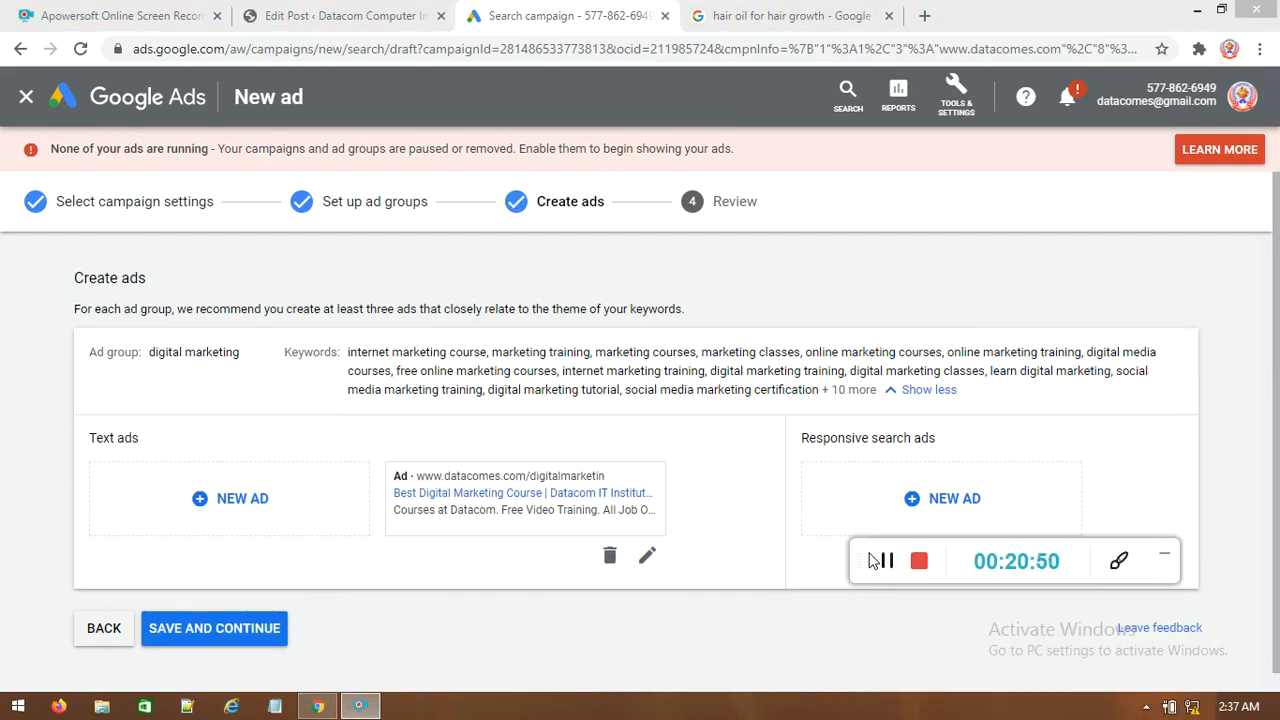
drag(869, 555, 856, 718)
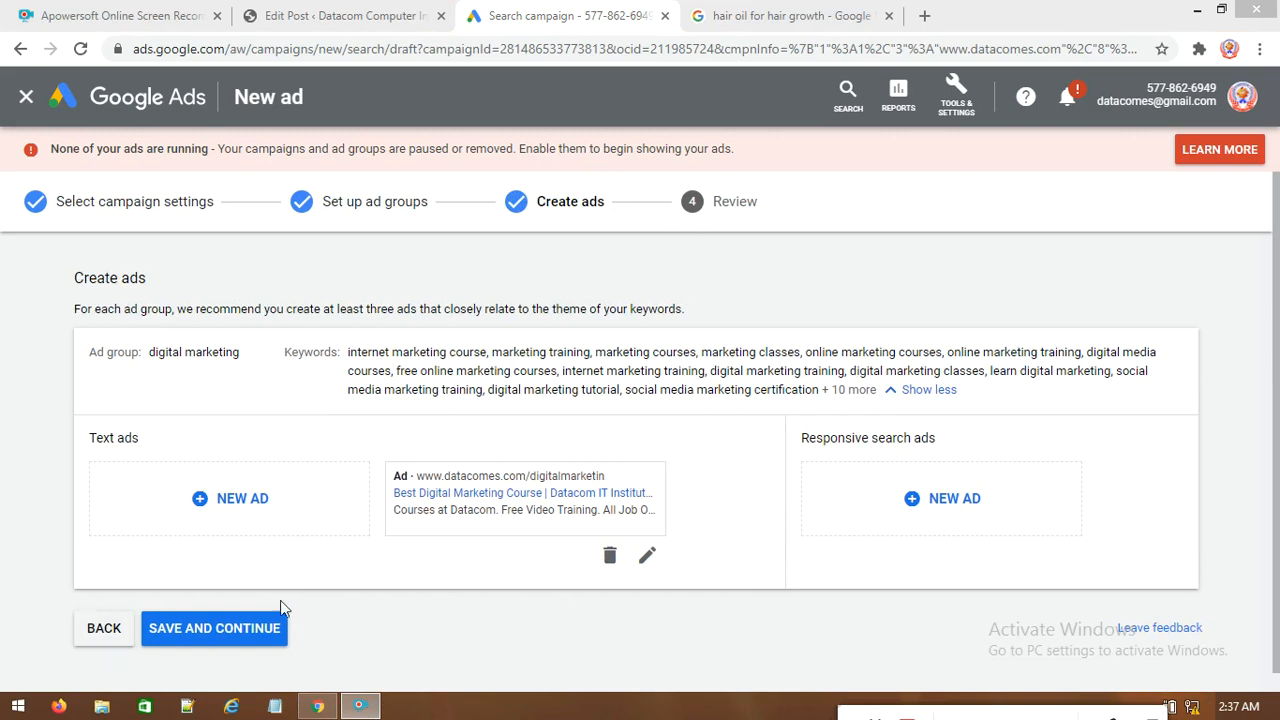
- Save the ads, check the campaign summary on the review page and publish the campaign
click(214, 630)
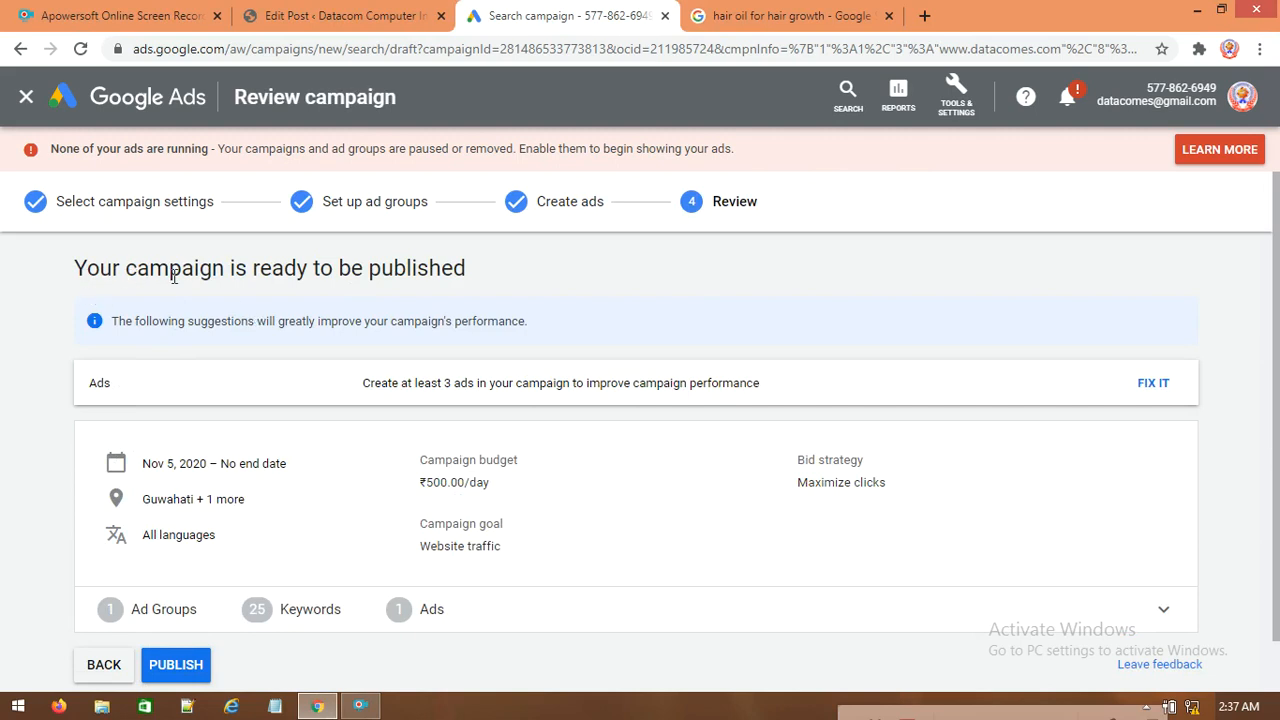
scroll(556, 364, down, 1)
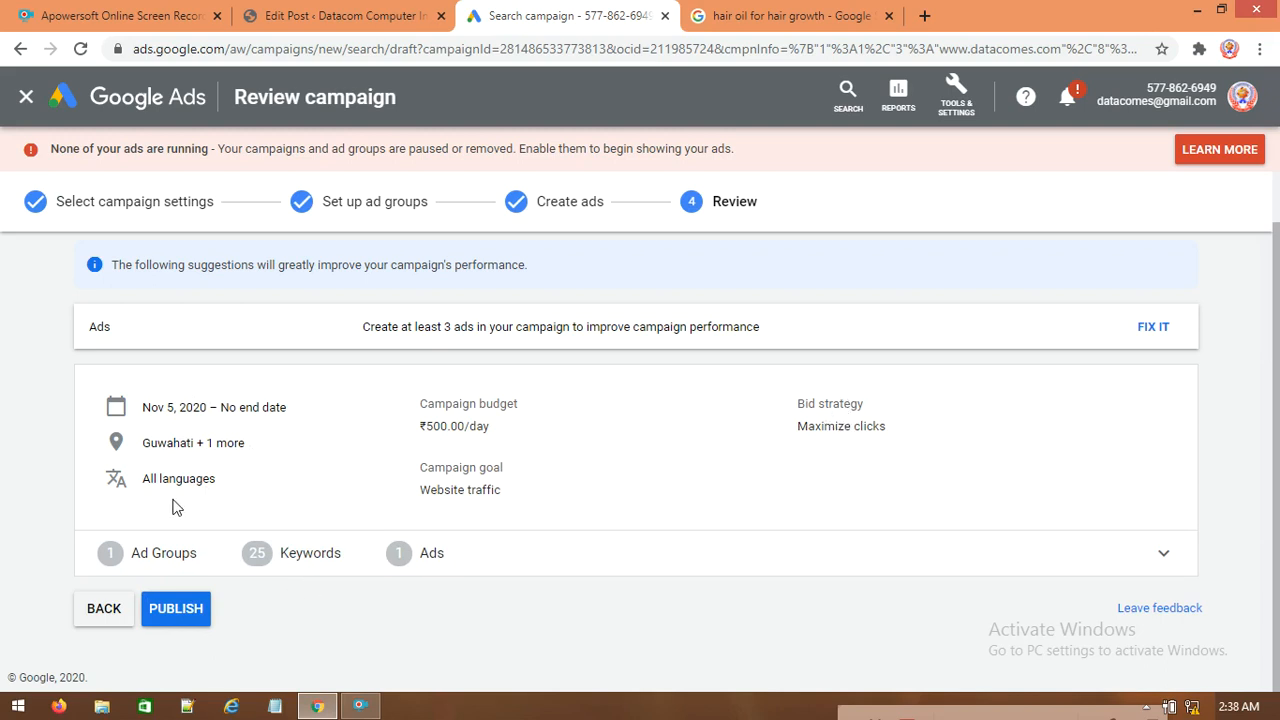
click(175, 622)
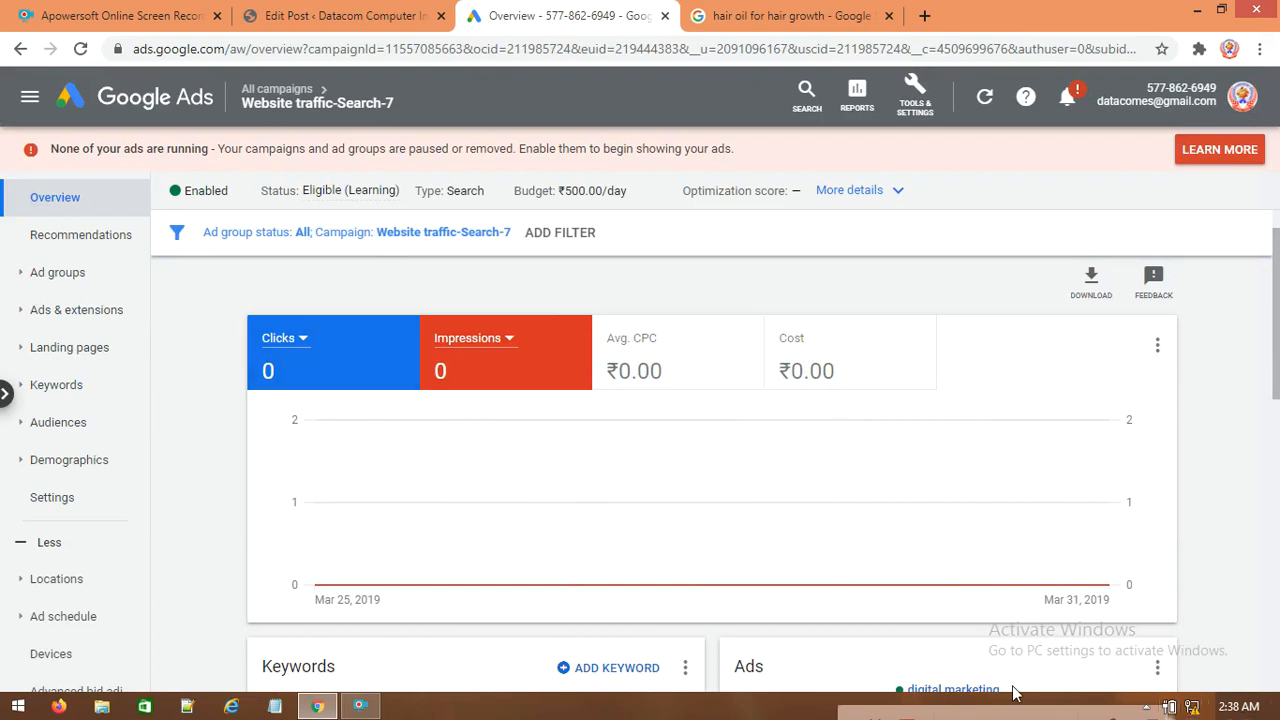
click(857, 713)
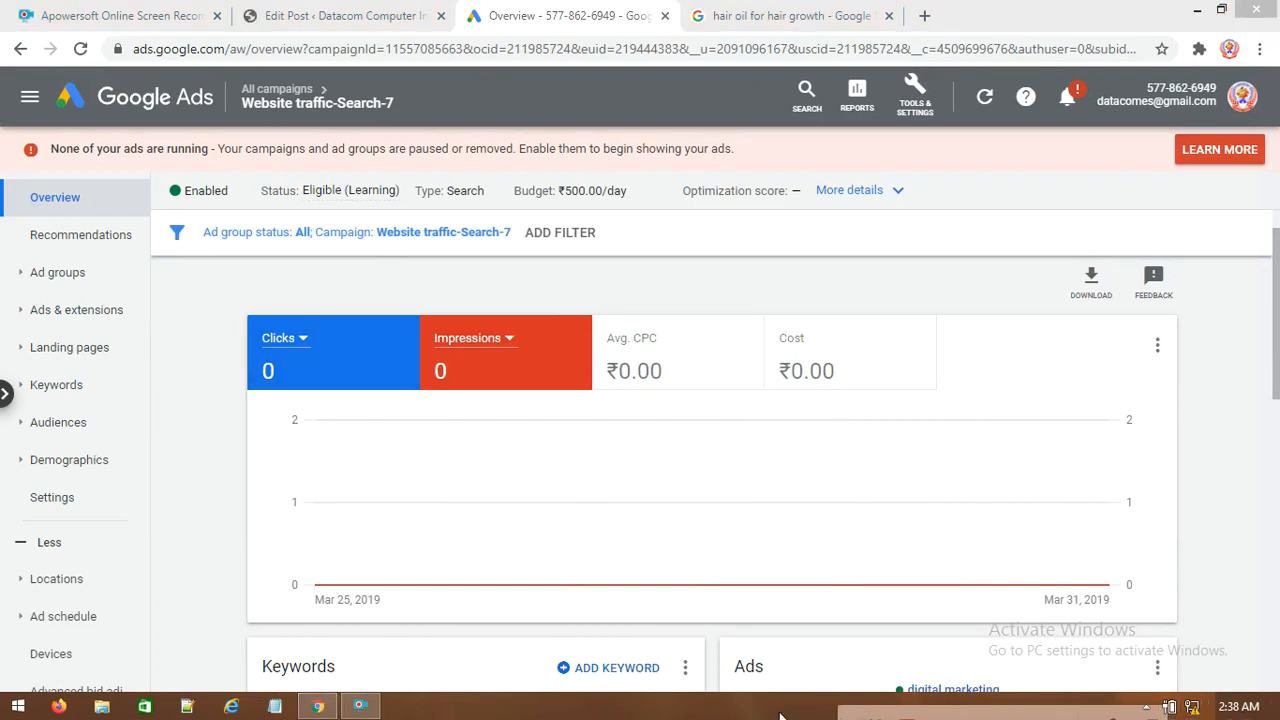